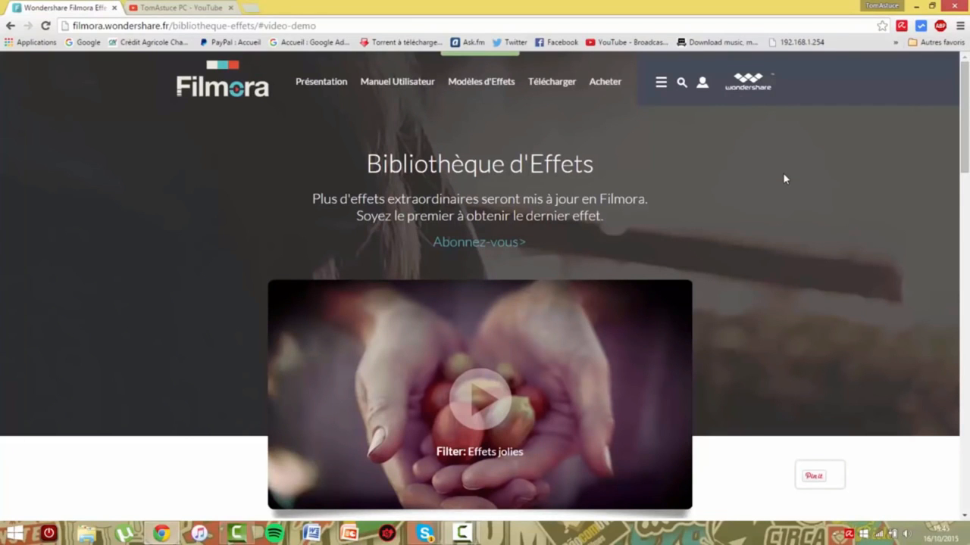
Open the Filmora overview page (Présentation) and look through its timeline and simple effects sections
{"action": "left_click", "coordinate": [306, 94]}
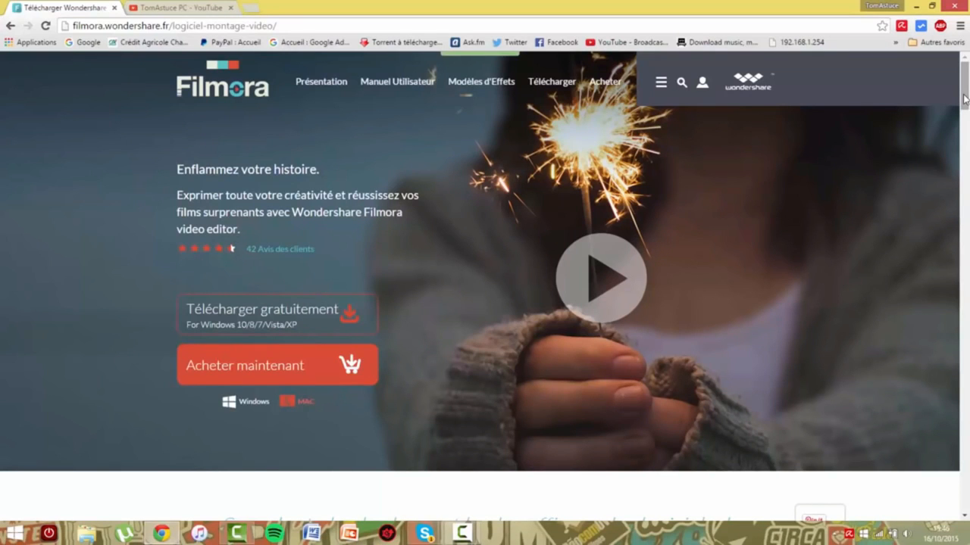
{"action": "left_click_drag", "start_coordinate": [964, 98], "coordinate": [967, 214]}
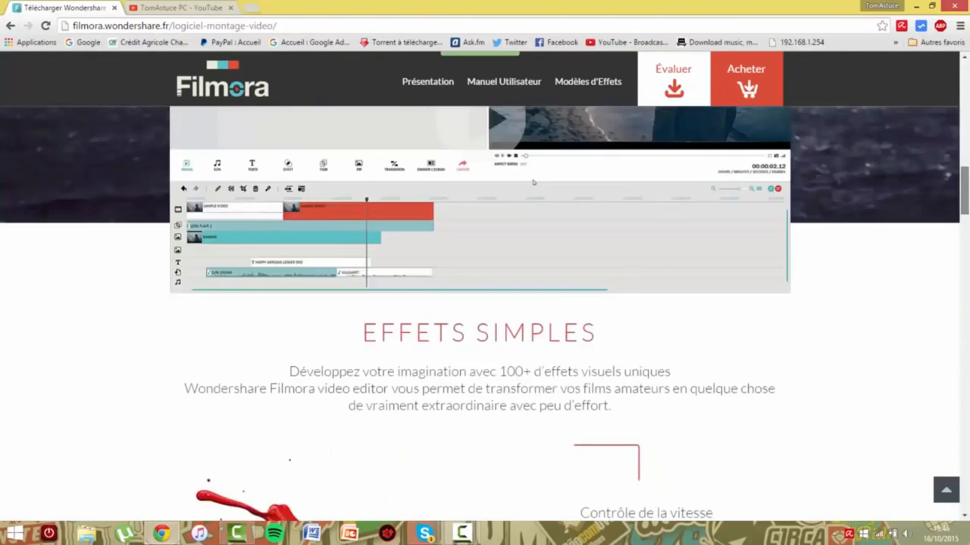
{"action": "scroll", "coordinate": [533, 182], "scroll_direction": "up", "scroll_amount": 5}
Open the effects templates page and examine the text and title effects, previewing Flèches animées and Dessin de couronne
{"action": "left_click", "coordinate": [601, 79]}
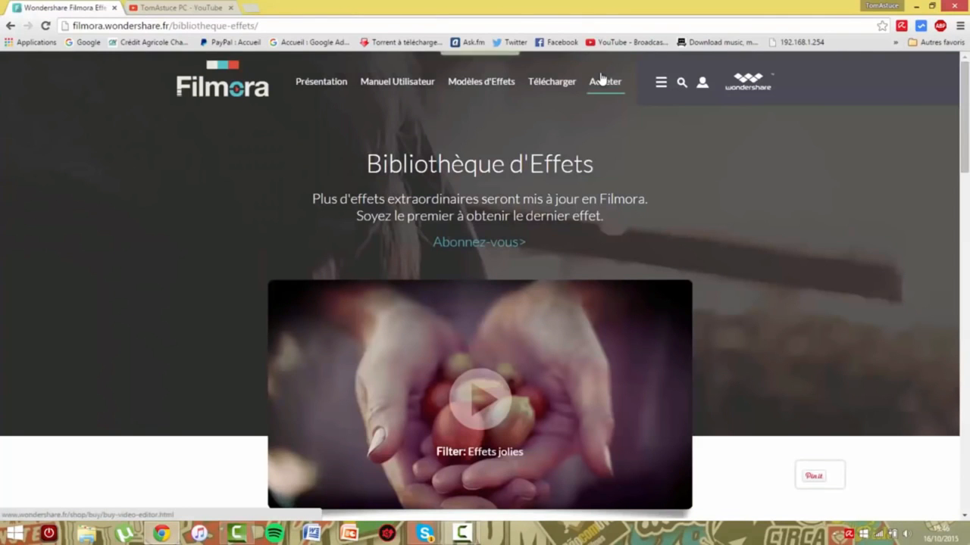
{"action": "scroll", "coordinate": [600, 79], "scroll_direction": "down", "scroll_amount": 3}
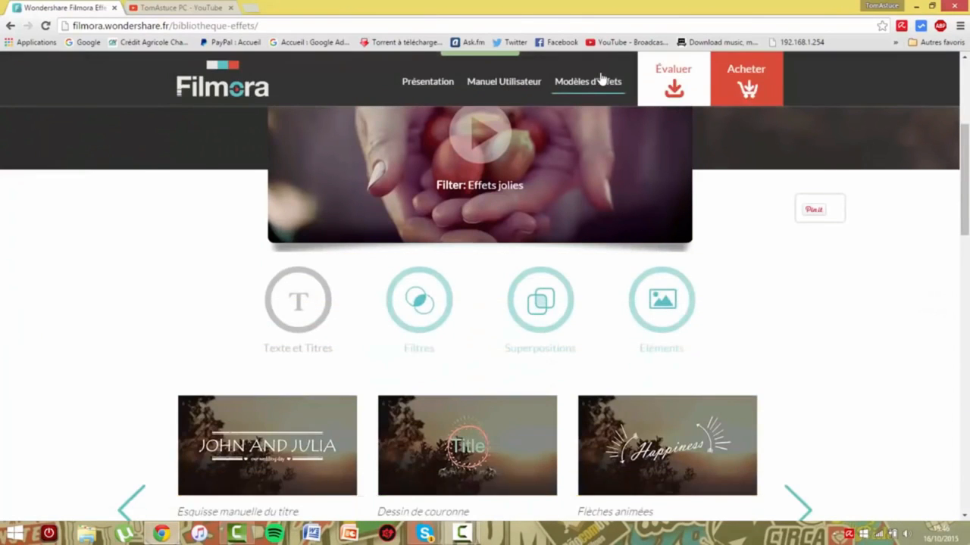
{"action": "scroll", "coordinate": [601, 79], "scroll_direction": "up", "scroll_amount": 1}
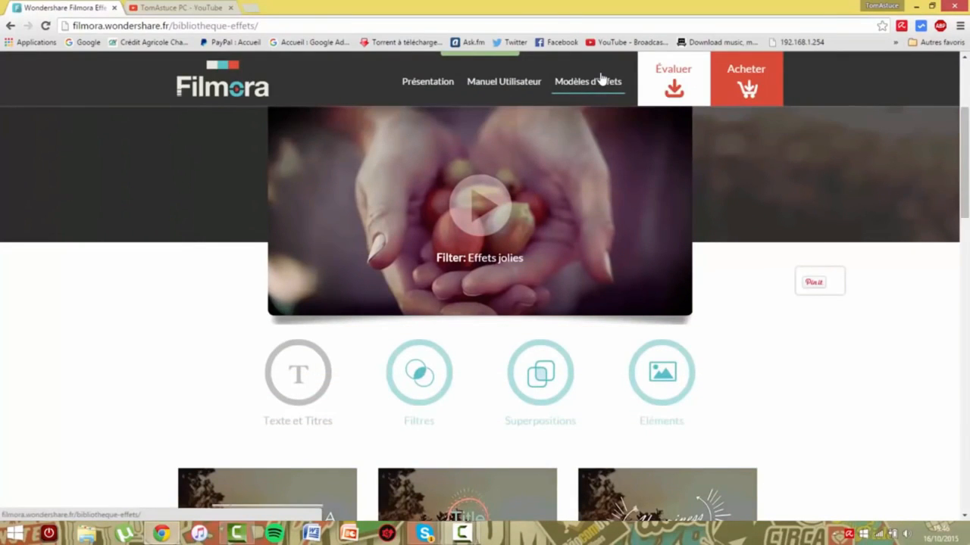
{"action": "scroll", "coordinate": [600, 79], "scroll_direction": "down", "scroll_amount": 1}
{"action": "scroll", "coordinate": [368, 86], "scroll_direction": "down", "scroll_amount": 3}
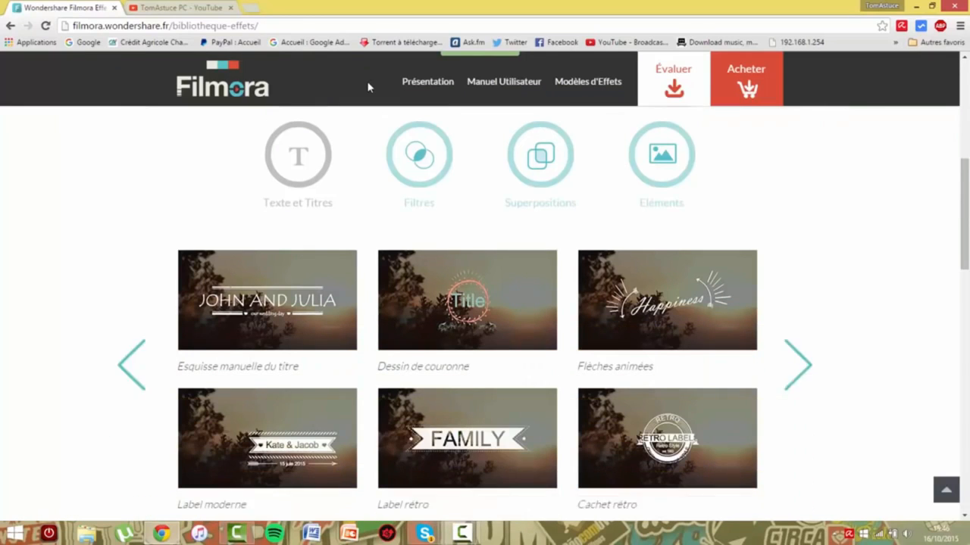
{"action": "scroll", "coordinate": [368, 86], "scroll_direction": "down", "scroll_amount": 1}
{"action": "mouse_move", "coordinate": [656, 254]}
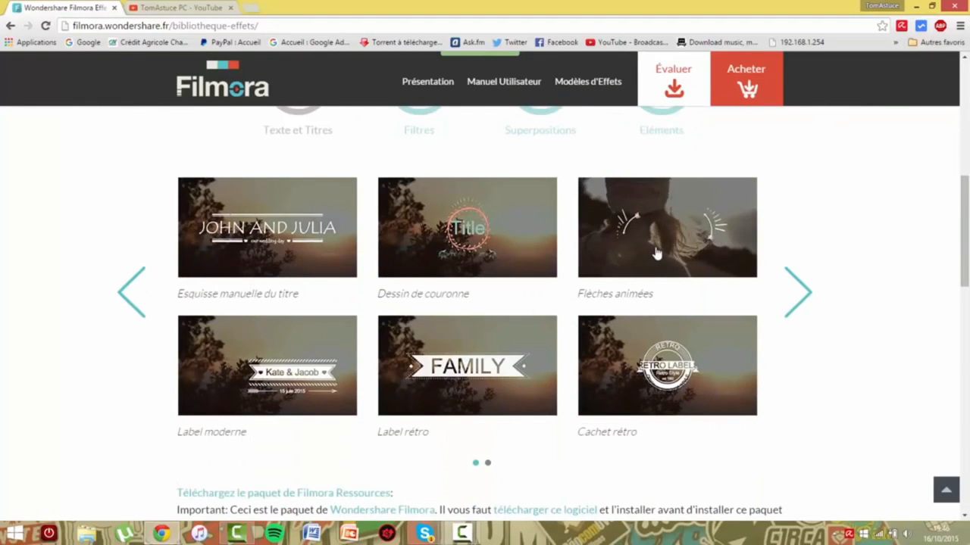
{"action": "mouse_move", "coordinate": [450, 242]}
{"action": "scroll", "coordinate": [451, 244], "scroll_direction": "up", "scroll_amount": 1}
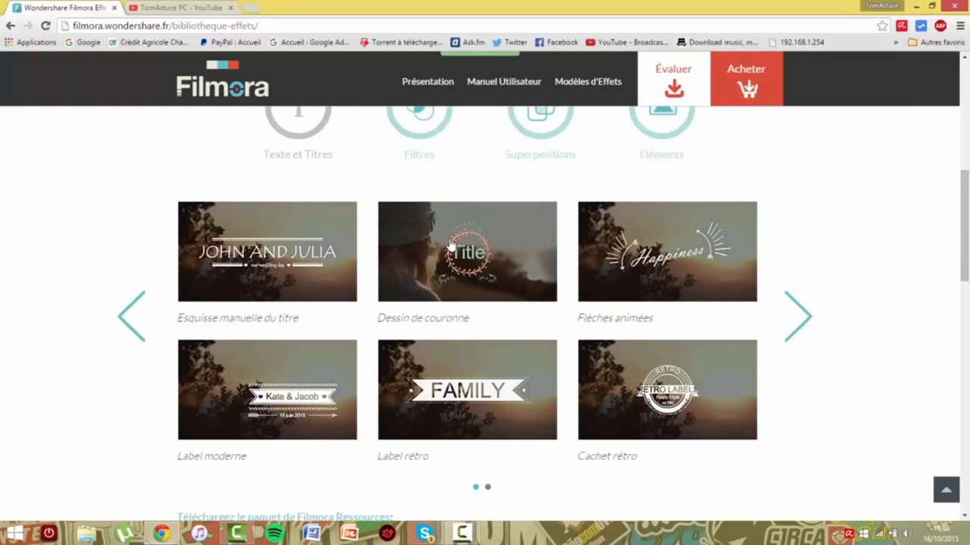
{"action": "scroll", "coordinate": [450, 244], "scroll_direction": "up", "scroll_amount": 1}
Show the Filtres category and examine its sample thumbnails
{"action": "left_click", "coordinate": [417, 206]}
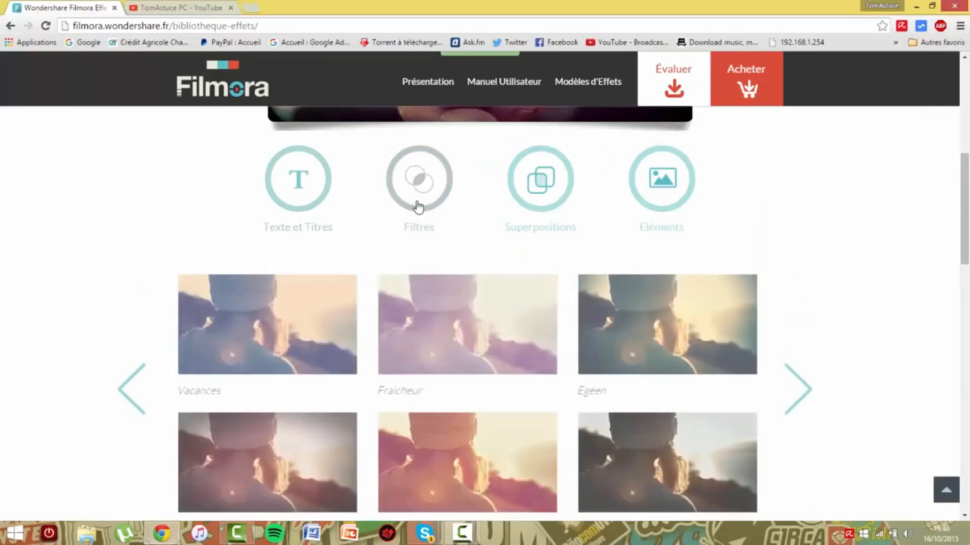
{"action": "scroll", "coordinate": [418, 206], "scroll_direction": "down", "scroll_amount": 1}
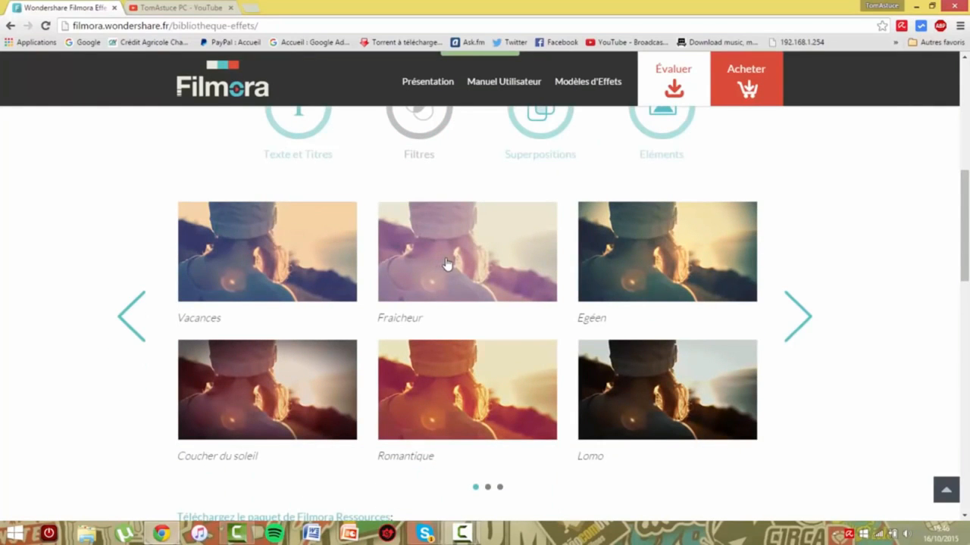
{"action": "scroll", "coordinate": [447, 263], "scroll_direction": "up", "scroll_amount": 1}
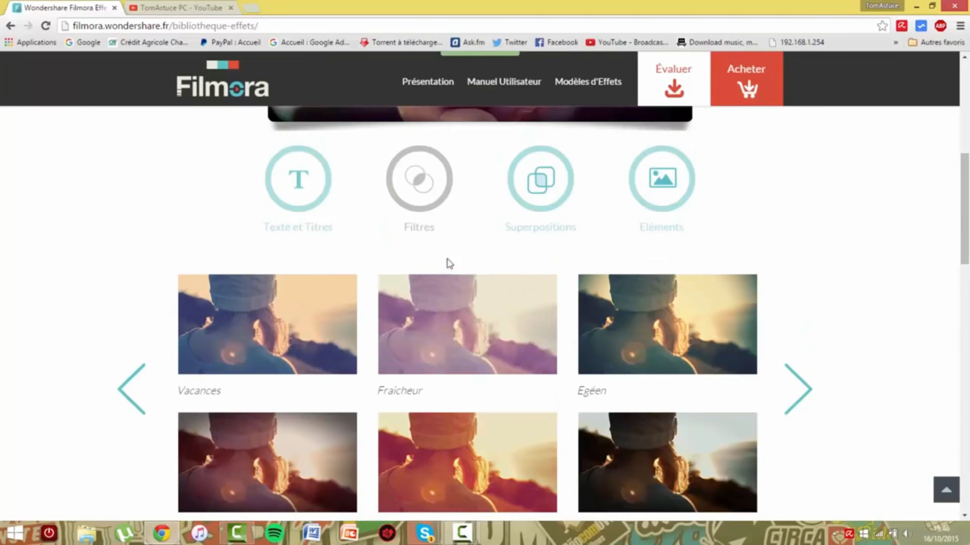
Show the Superpositions category and examine its overlay samples, down to Bokeh
{"action": "left_click", "coordinate": [548, 205]}
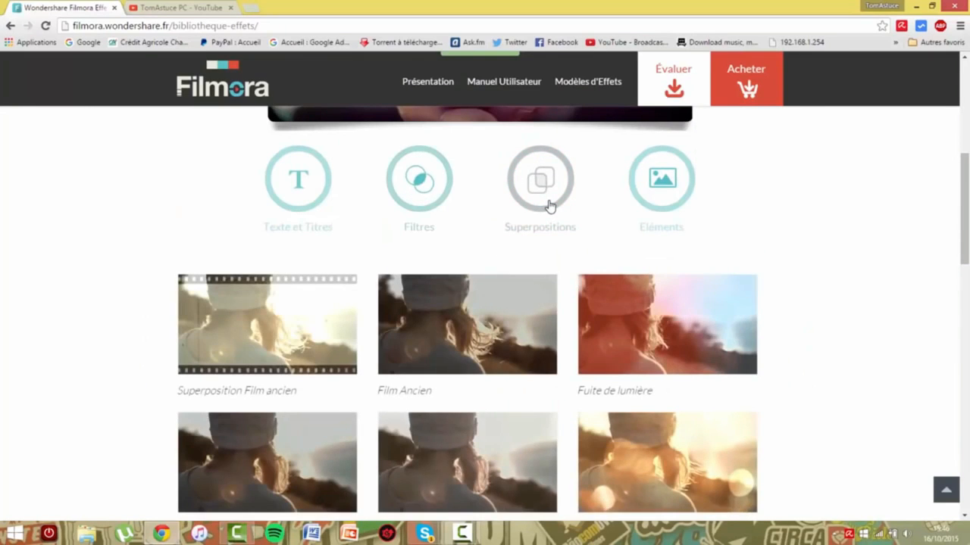
{"action": "scroll", "coordinate": [549, 205], "scroll_direction": "down", "scroll_amount": 2}
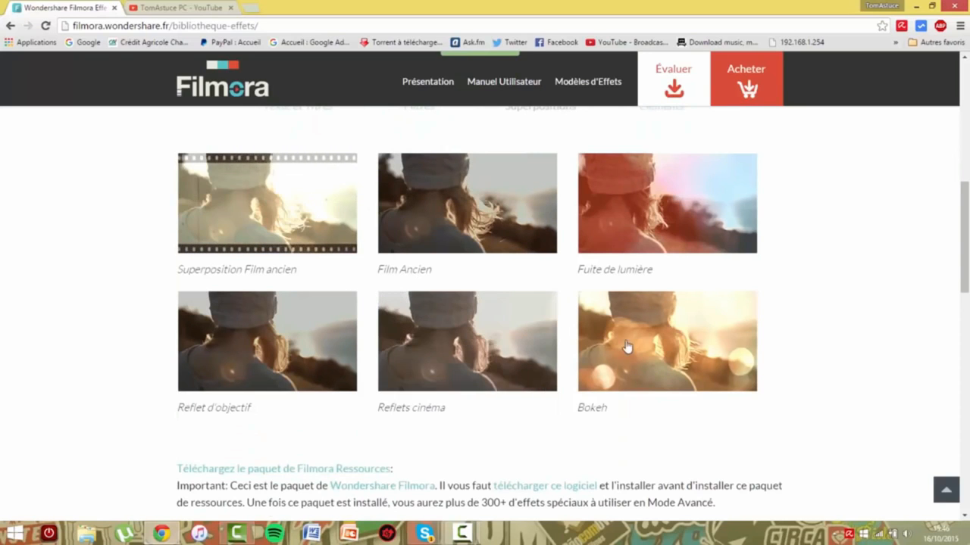
{"action": "scroll", "coordinate": [636, 342], "scroll_direction": "up", "scroll_amount": 1}
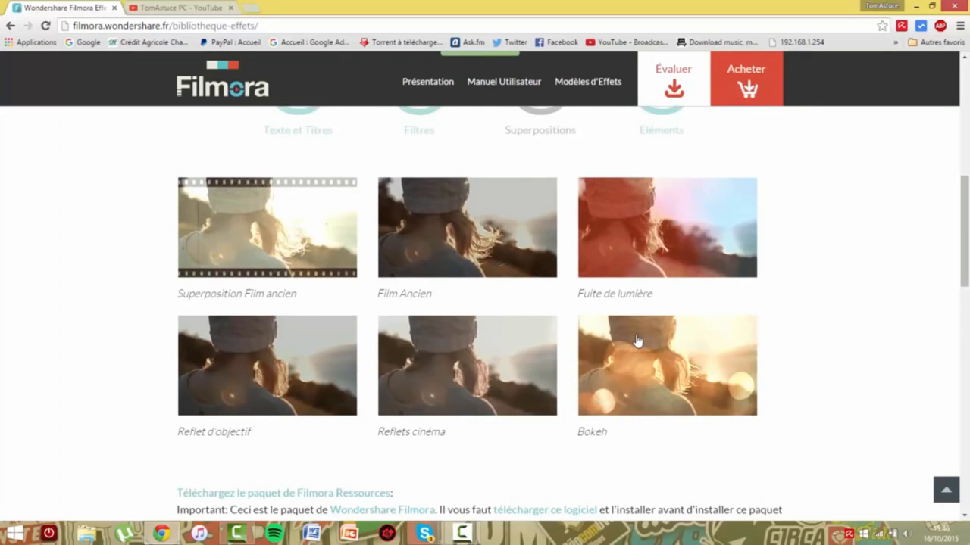
Show the Eléments category and browse to its second page of animated elements
{"action": "scroll", "coordinate": [637, 342], "scroll_direction": "up", "scroll_amount": 2}
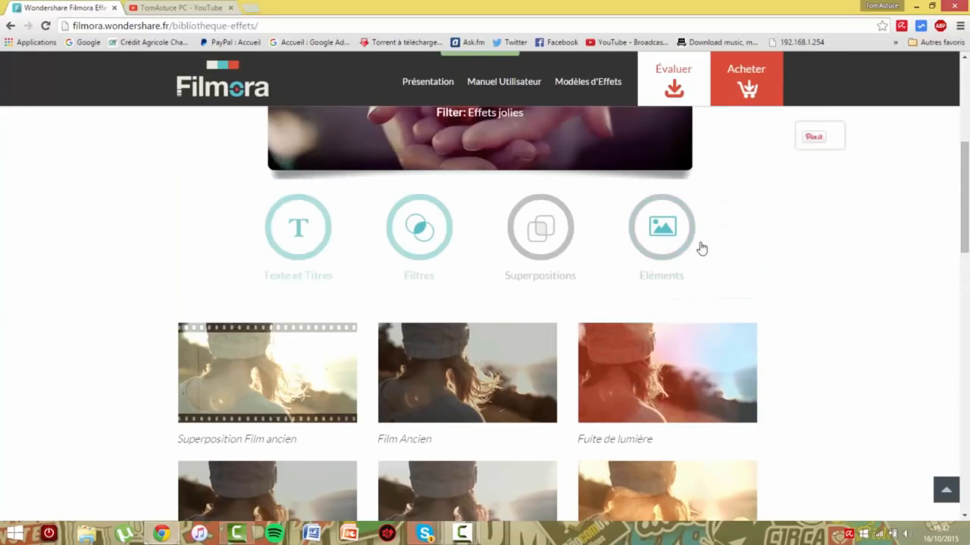
{"action": "left_click", "coordinate": [685, 237]}
{"action": "scroll", "coordinate": [685, 237], "scroll_direction": "down", "scroll_amount": 3}
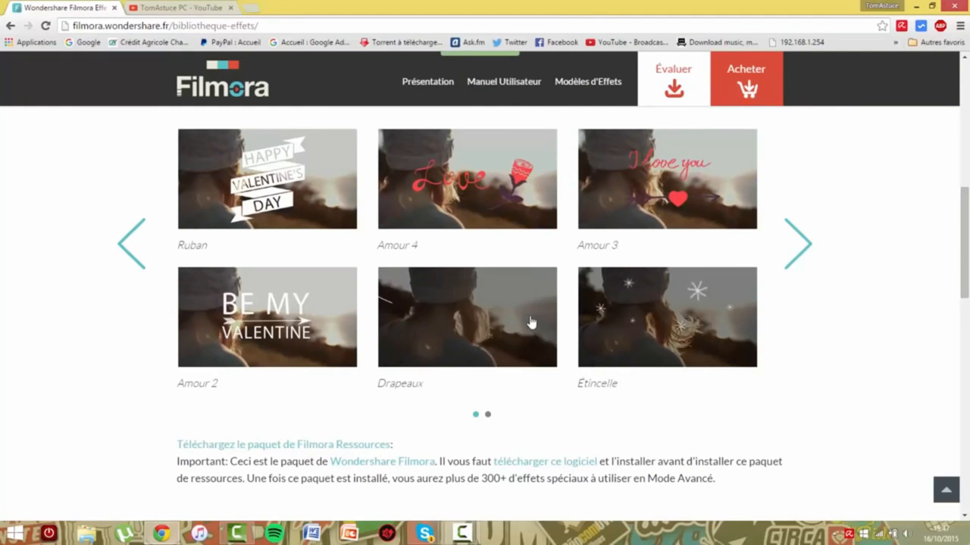
{"action": "left_click", "coordinate": [789, 259]}
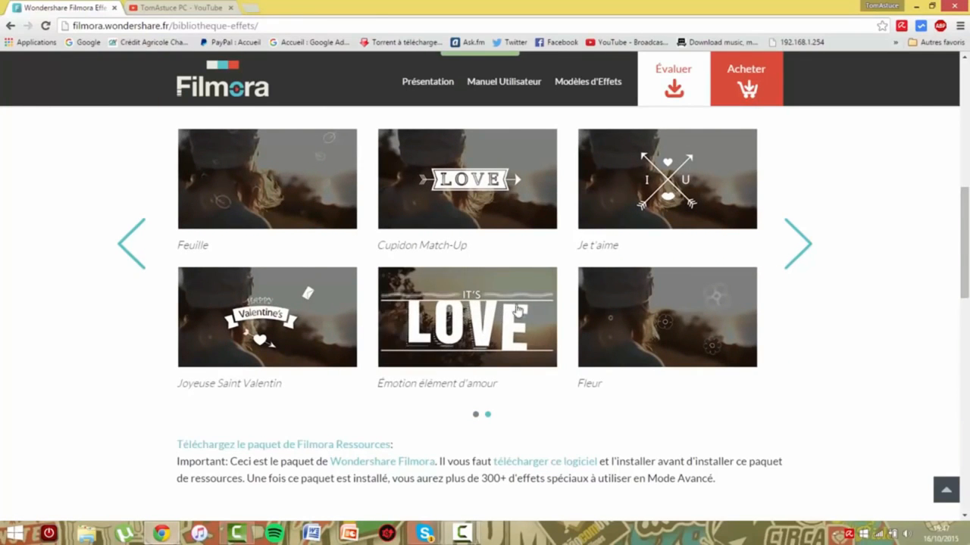
Play the beach sample video in the shared videos section of the page, and pause it partway
{"action": "left_click_drag", "start_coordinate": [965, 269], "coordinate": [964, 378]}
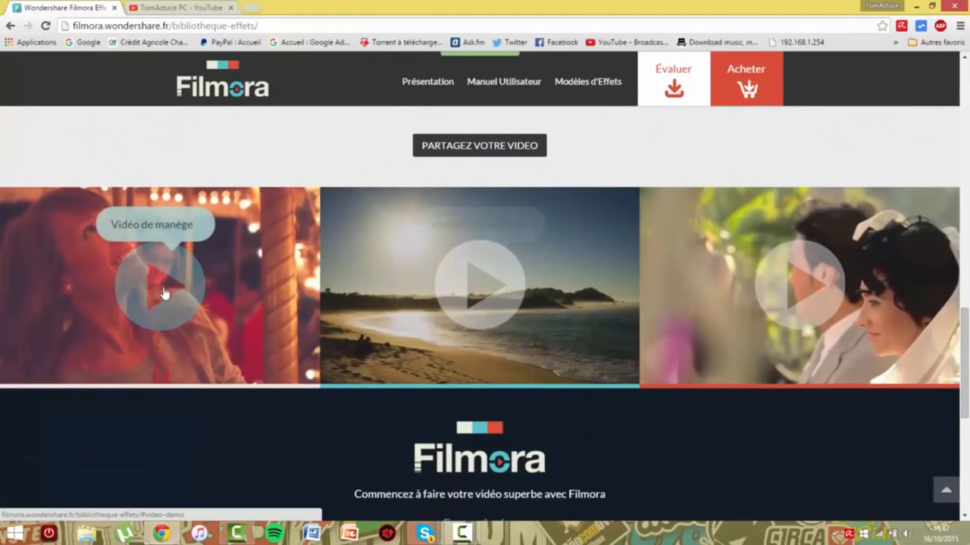
{"action": "left_click", "coordinate": [491, 306]}
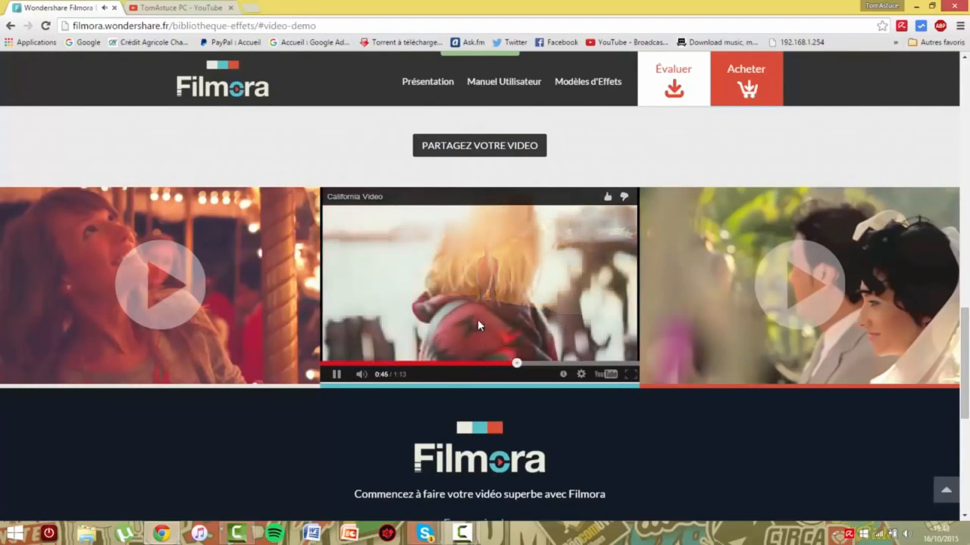
{"action": "left_click", "coordinate": [477, 319]}
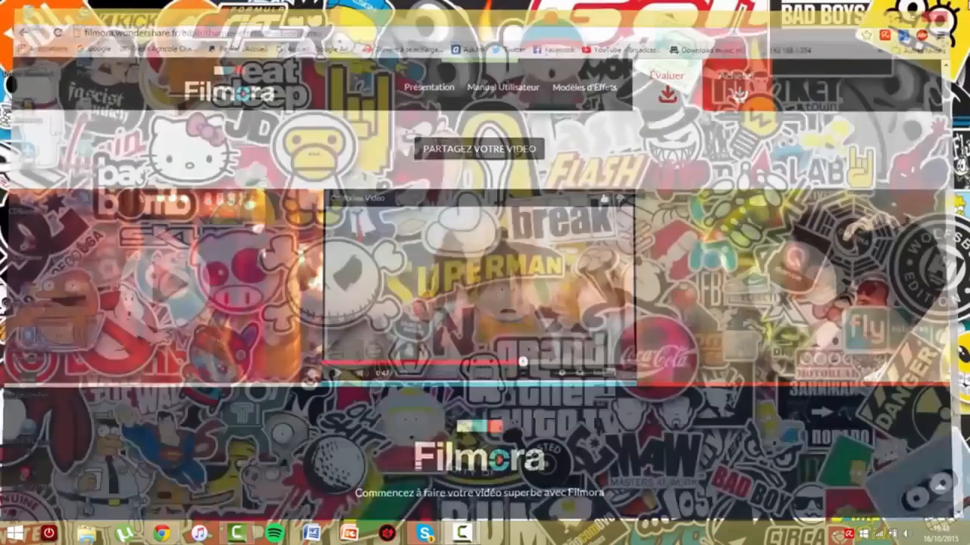
Close the browser and start a new film in Wondershare Filmora using the simplified mode
{"action": "left_click", "coordinate": [962, 5]}
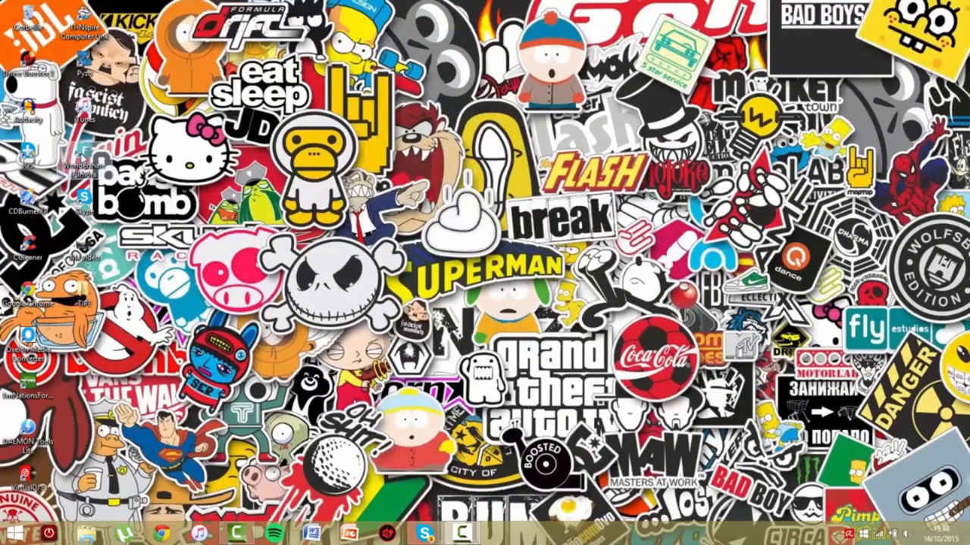
{"action": "double_click", "coordinate": [83, 164]}
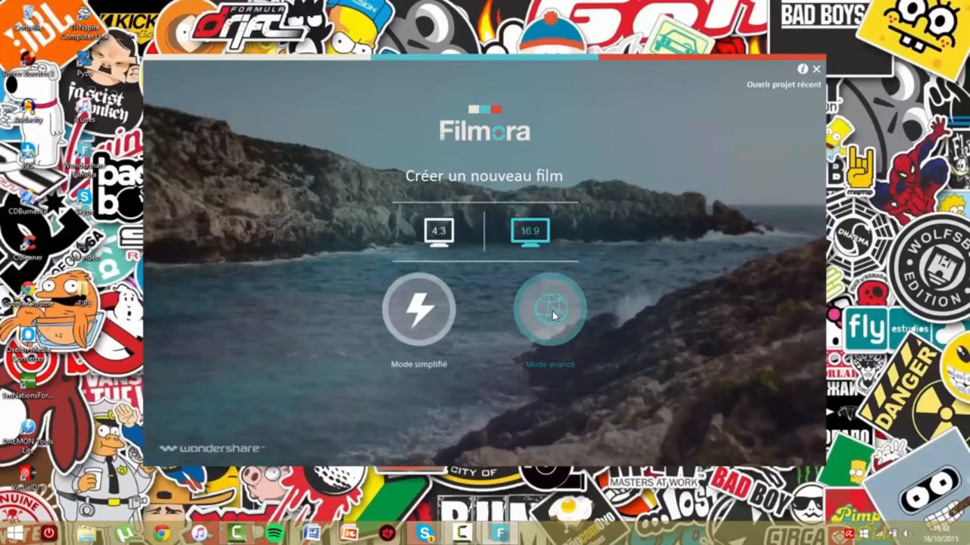
{"action": "left_click", "coordinate": [419, 309]}
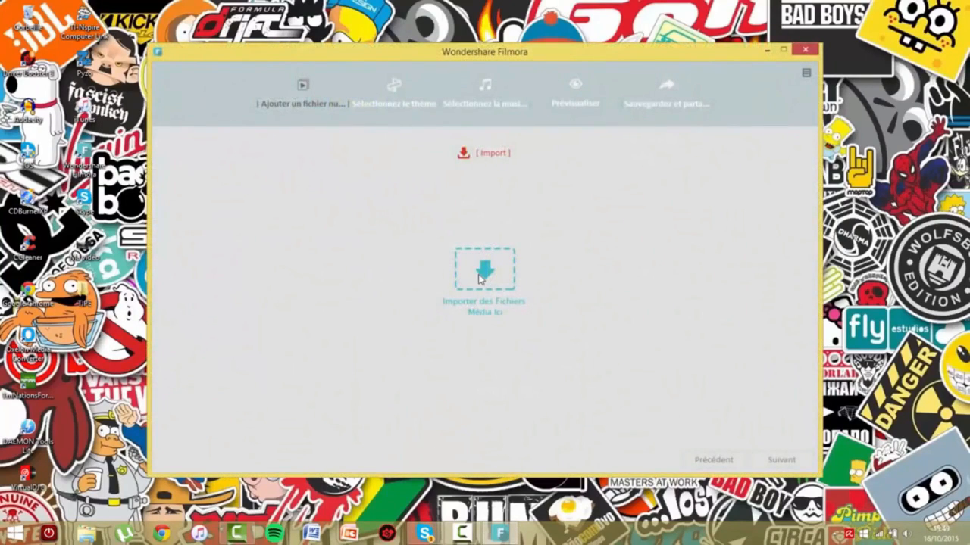
Import the Extreme_Wingsuit_Compilation_2014 video from the Téléchargements folder as the film's media
{"action": "left_click", "coordinate": [482, 273]}
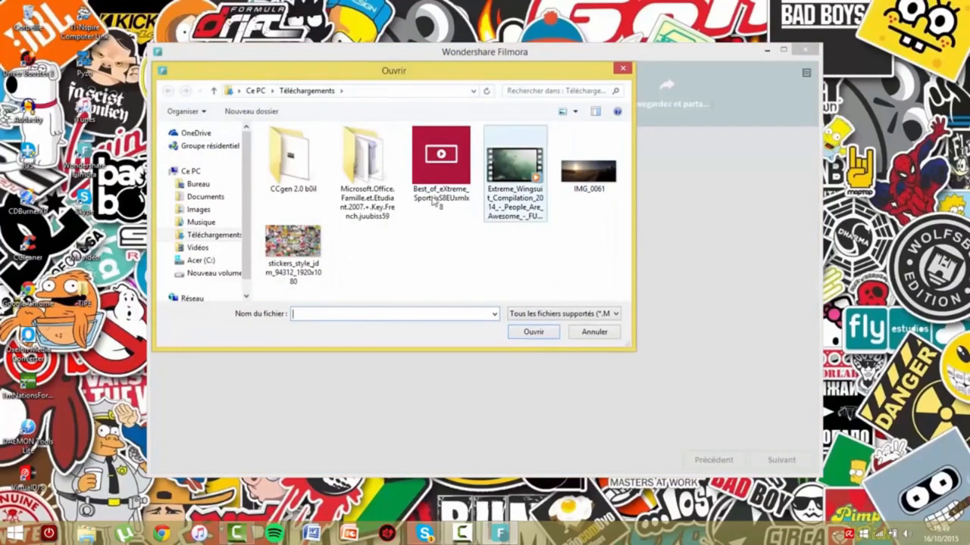
{"action": "left_click_drag", "start_coordinate": [577, 252], "coordinate": [463, 188]}
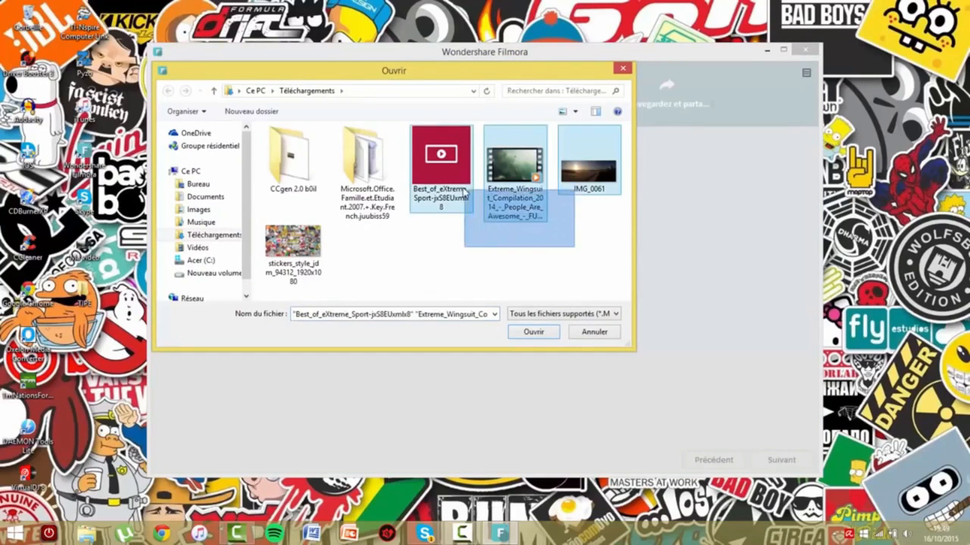
{"action": "left_click", "coordinate": [515, 195]}
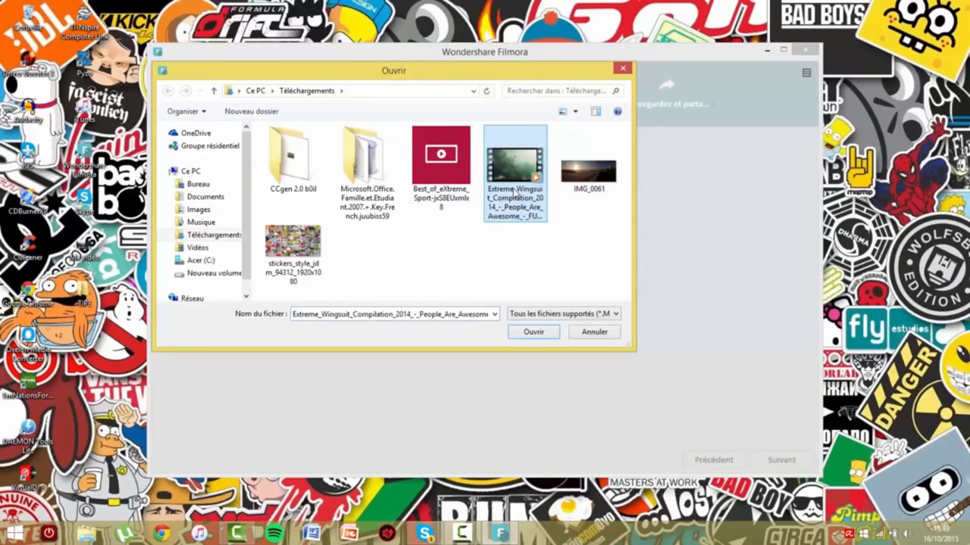
{"action": "double_click", "coordinate": [515, 196]}
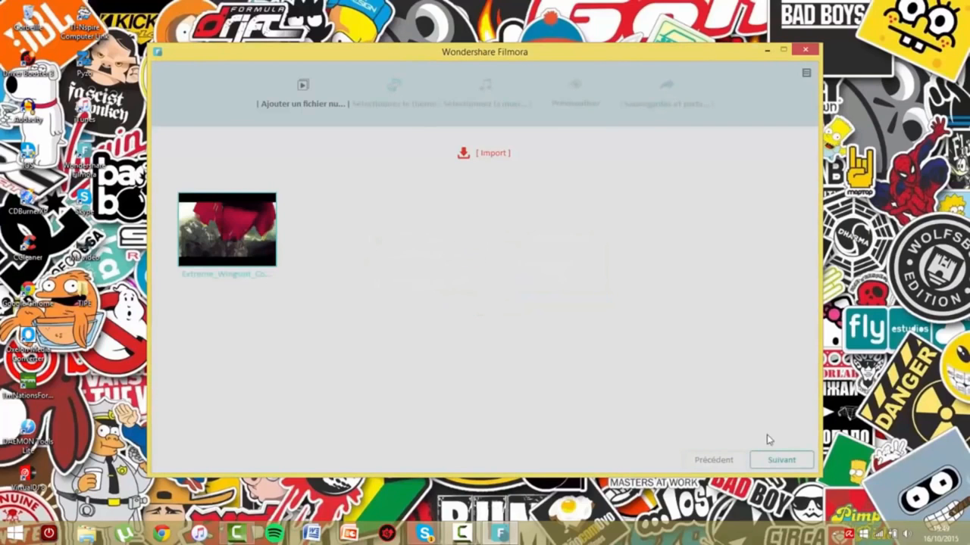
Proceed to the theme selection, preview the Sport theme, and choose the Simple theme for the film
{"action": "left_click", "coordinate": [769, 459]}
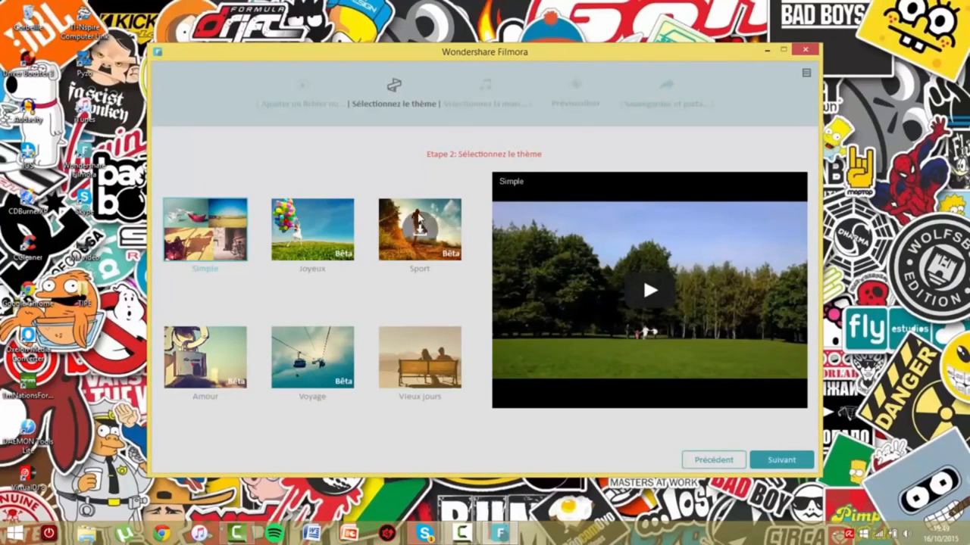
{"action": "left_click", "coordinate": [416, 222]}
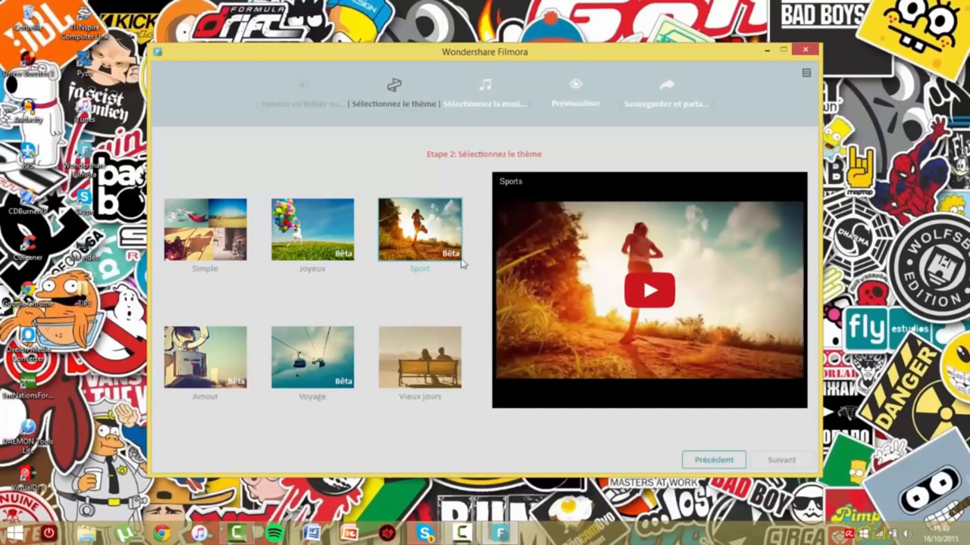
{"action": "left_click", "coordinate": [234, 228]}
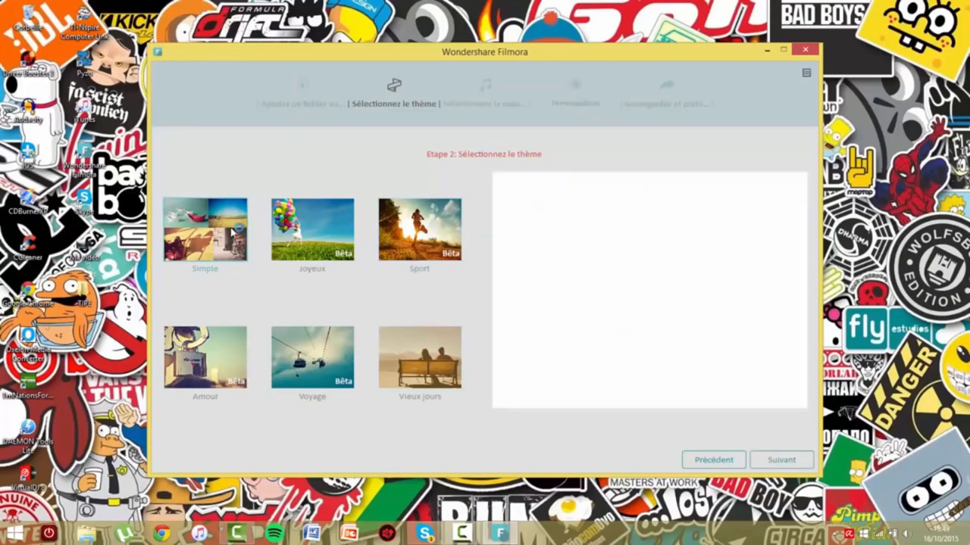
Proceed to the music selection and add the Extreme_Wingsuit_Compilation_2014 file as custom music
{"action": "left_click", "coordinate": [783, 460]}
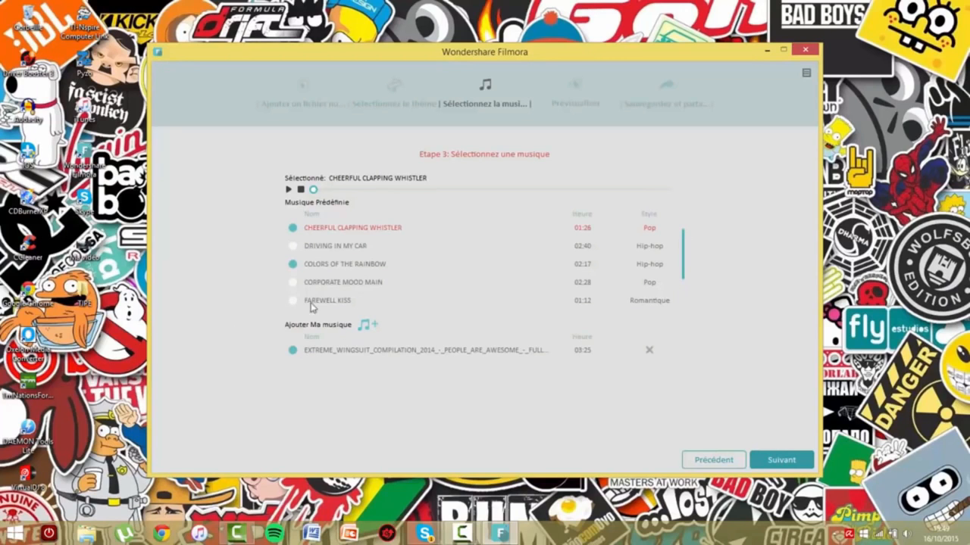
{"action": "left_click", "coordinate": [366, 326]}
{"action": "double_click", "coordinate": [457, 197]}
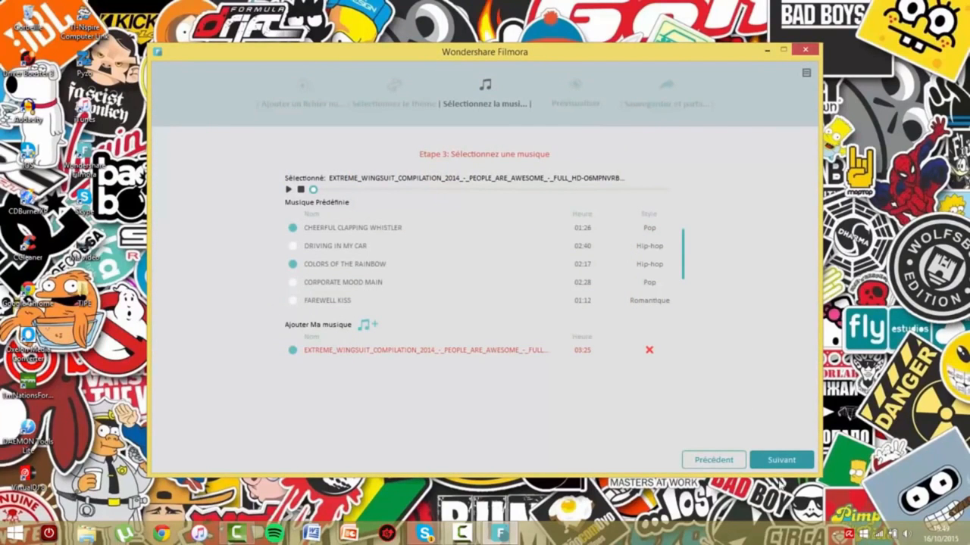
{"action": "left_click", "coordinate": [792, 460]}
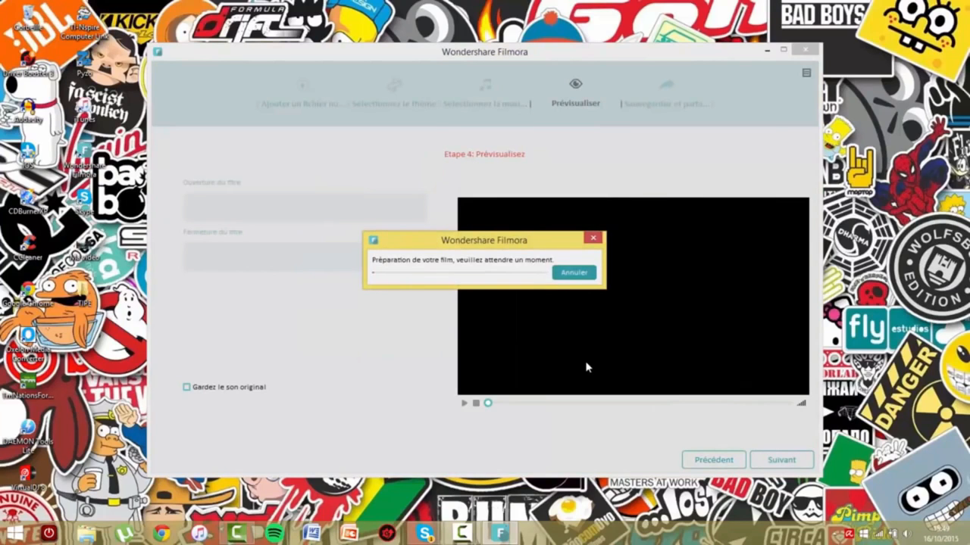
{"action": "left_click", "coordinate": [573, 273]}
{"action": "left_click", "coordinate": [462, 282]}
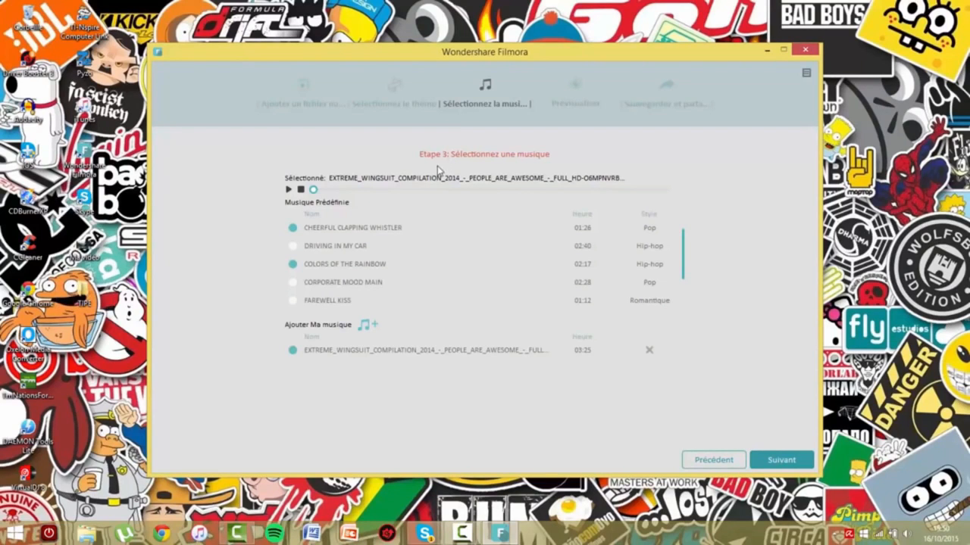
Open the finished Ma vidéo file from the desktop in the media player
{"action": "left_click", "coordinate": [97, 259]}
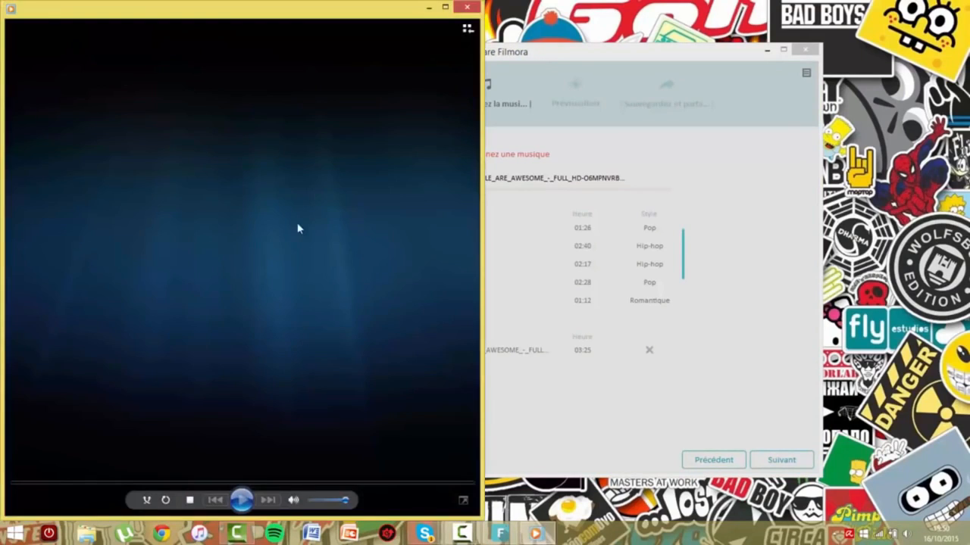
Play the finished film full screen, leave full screen, and close the media player
{"action": "double_click", "coordinate": [299, 228]}
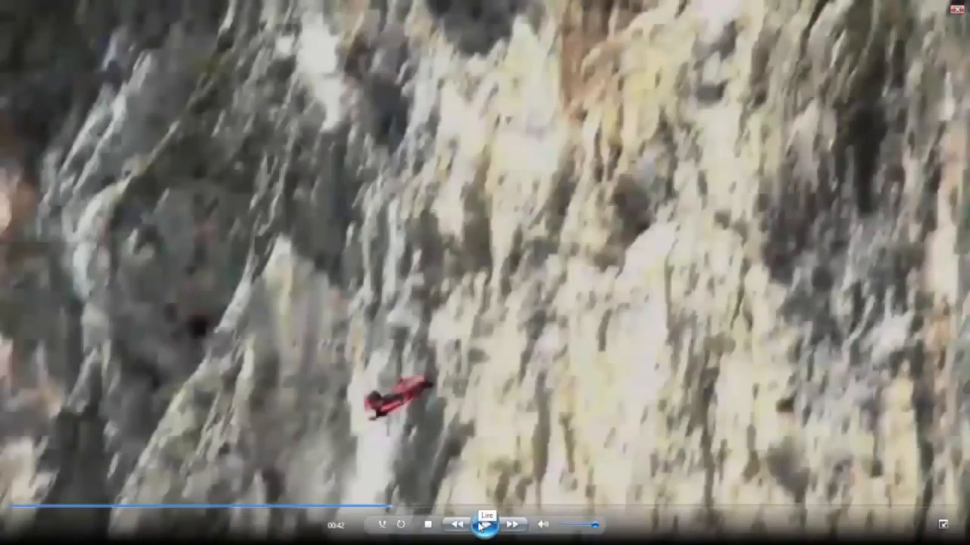
{"action": "key", "text": "Escape"}
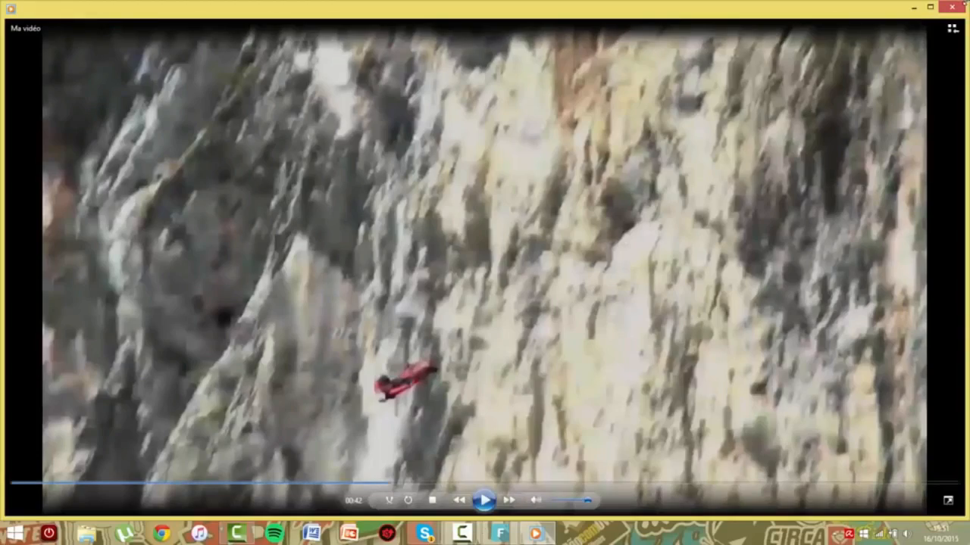
{"action": "left_click", "coordinate": [952, 7]}
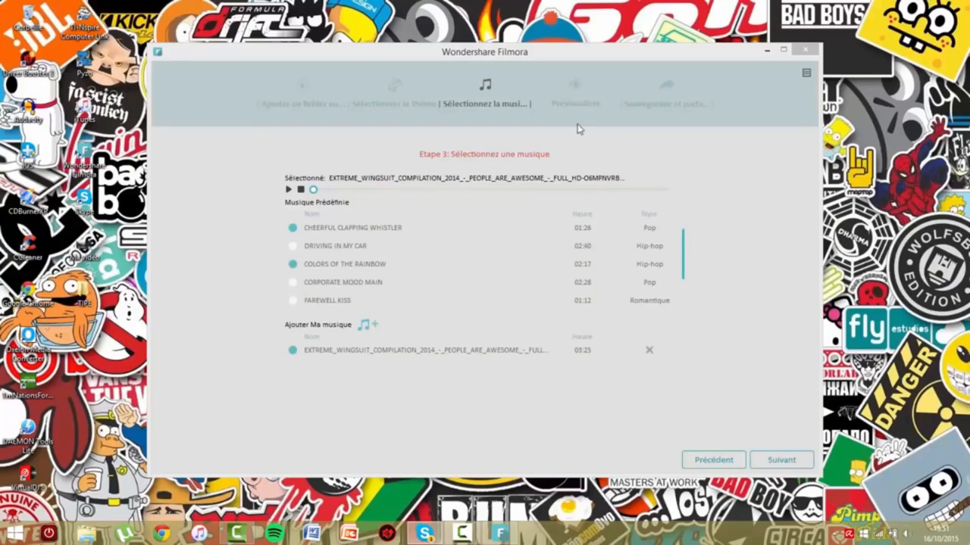
Go back to the media stage, quit simplified mode, and start a new 16:9 film in advanced mode
{"action": "left_click", "coordinate": [705, 454]}
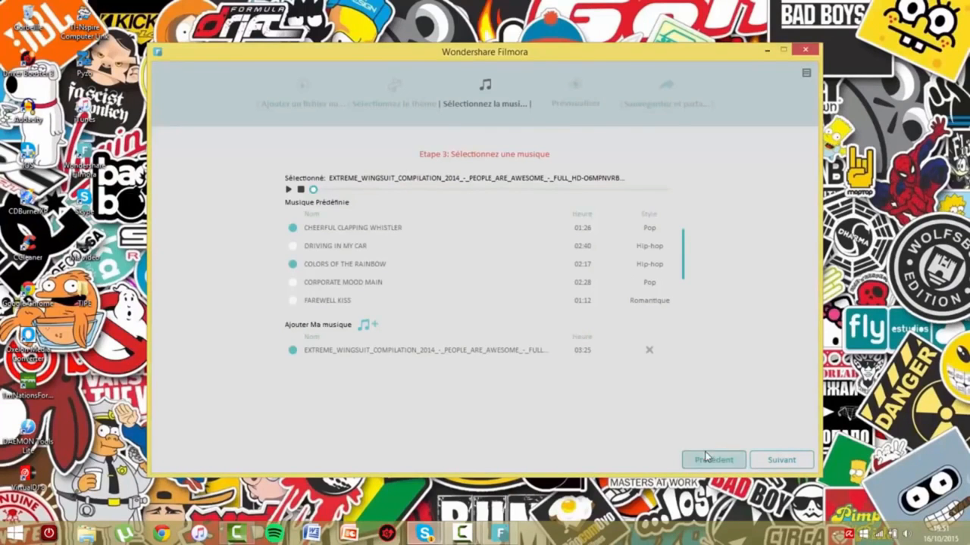
{"action": "left_click", "coordinate": [706, 459]}
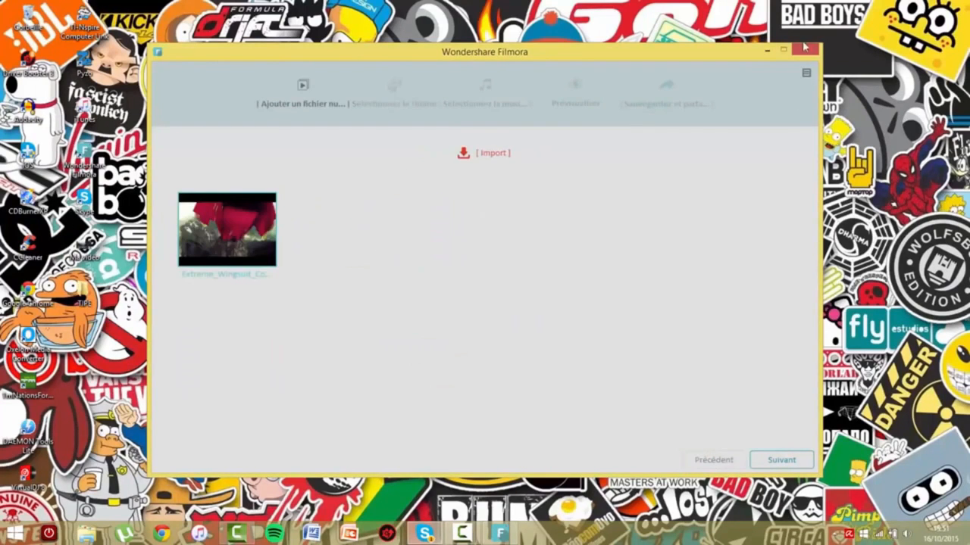
{"action": "left_click", "coordinate": [804, 51]}
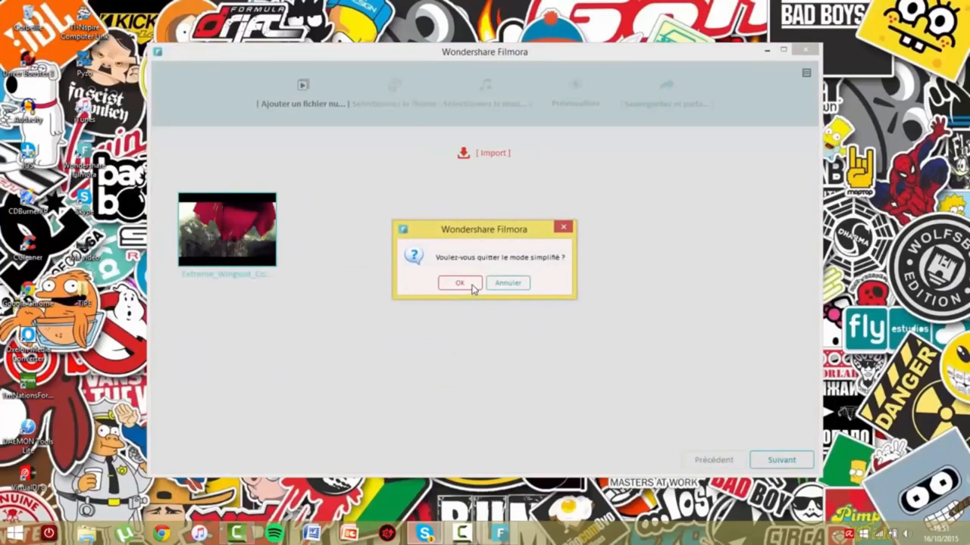
{"action": "left_click", "coordinate": [471, 285]}
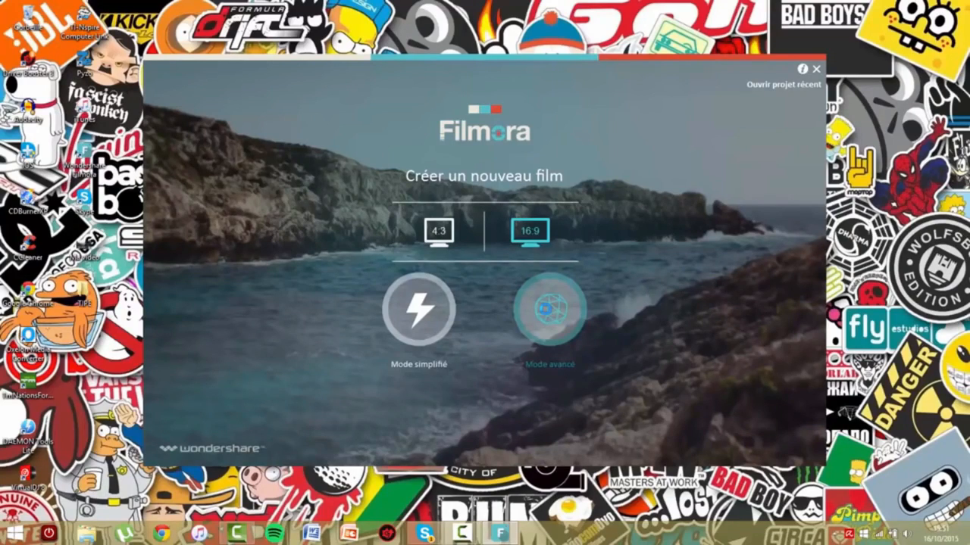
{"action": "left_click", "coordinate": [544, 309]}
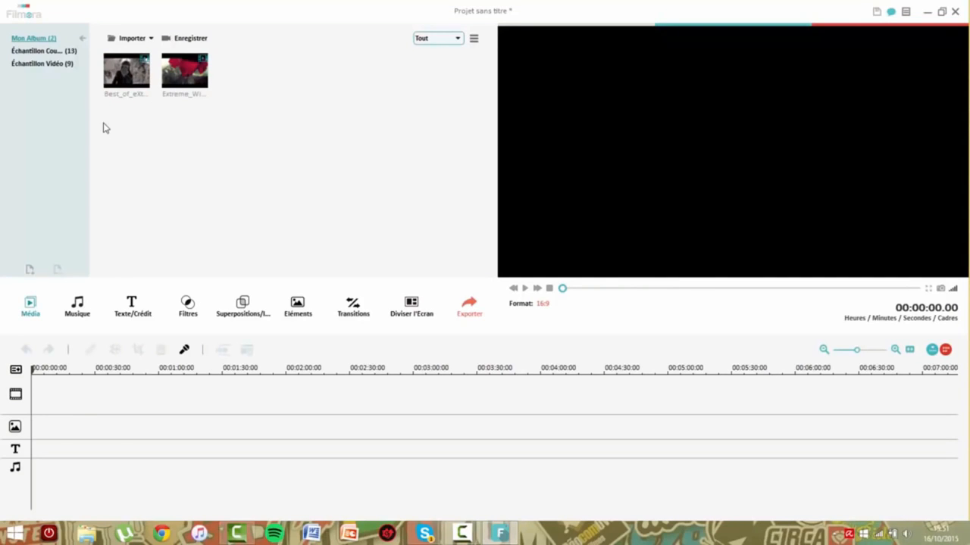
Open and cancel the media import, and import the Extreme_Wingsuit_Compilation_2014 MP3 from the Téléchargements folder as custom music
{"action": "left_click", "coordinate": [123, 42]}
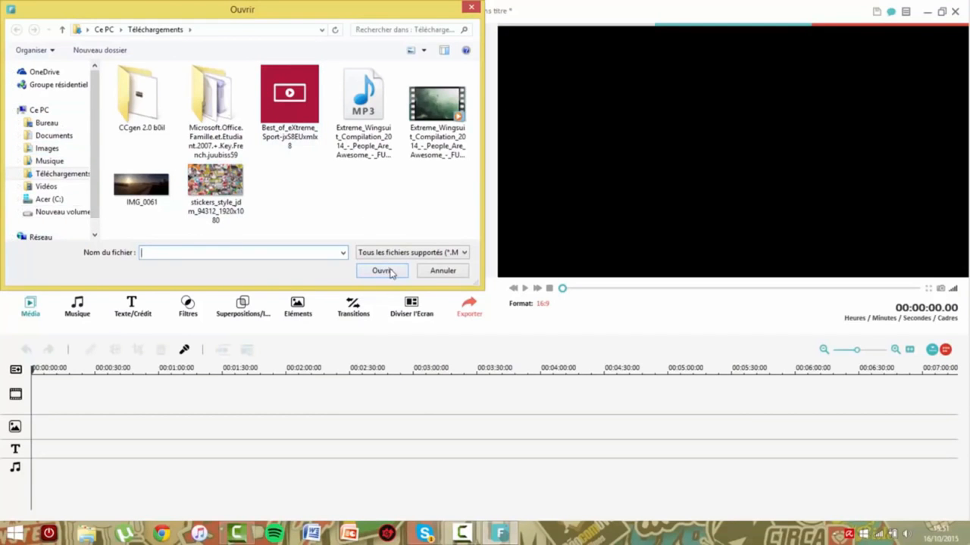
{"action": "left_click", "coordinate": [448, 273]}
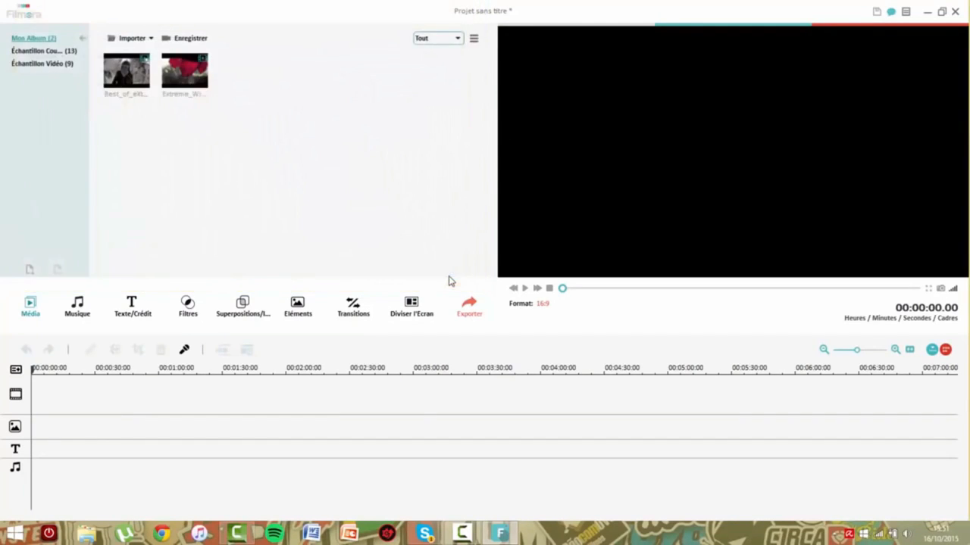
{"action": "left_click", "coordinate": [75, 312]}
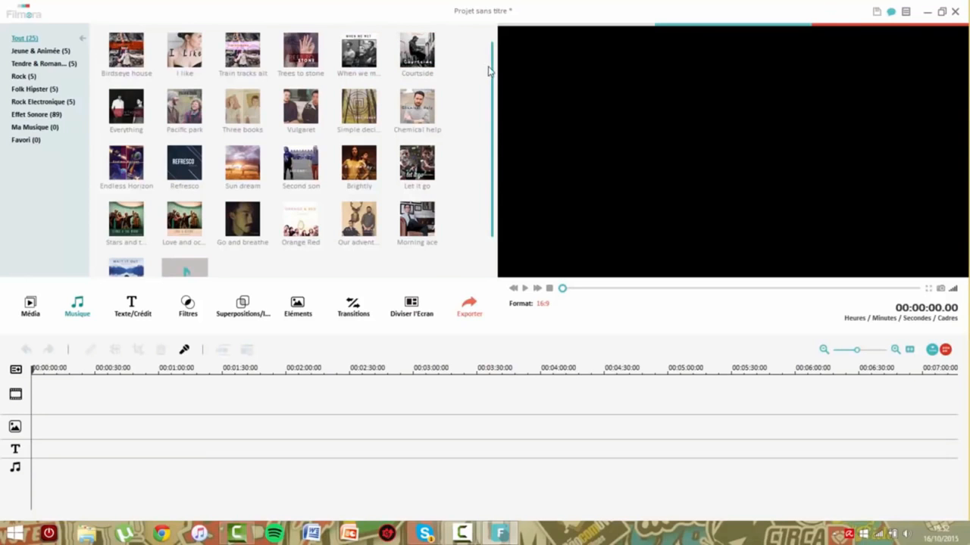
{"action": "left_click_drag", "start_coordinate": [494, 79], "coordinate": [497, 118]}
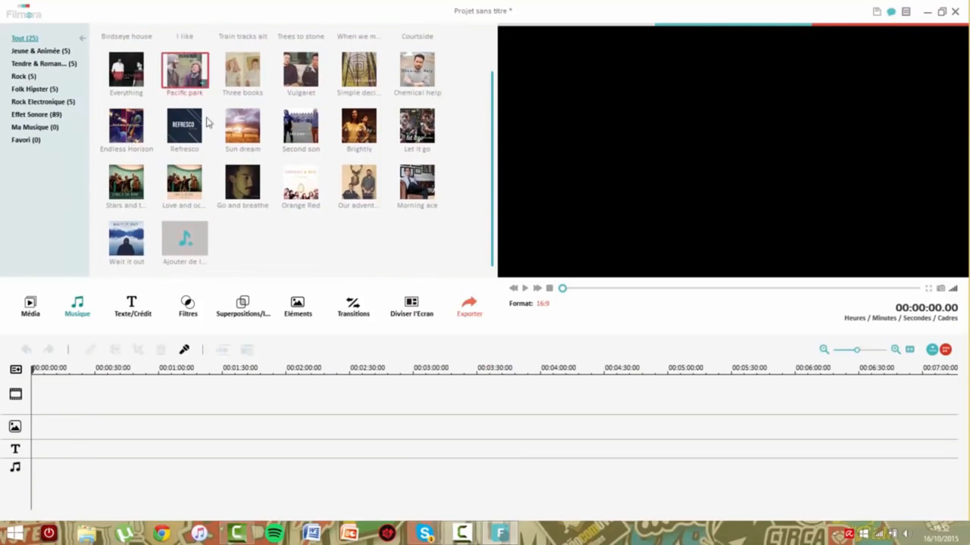
{"action": "left_click", "coordinate": [184, 237]}
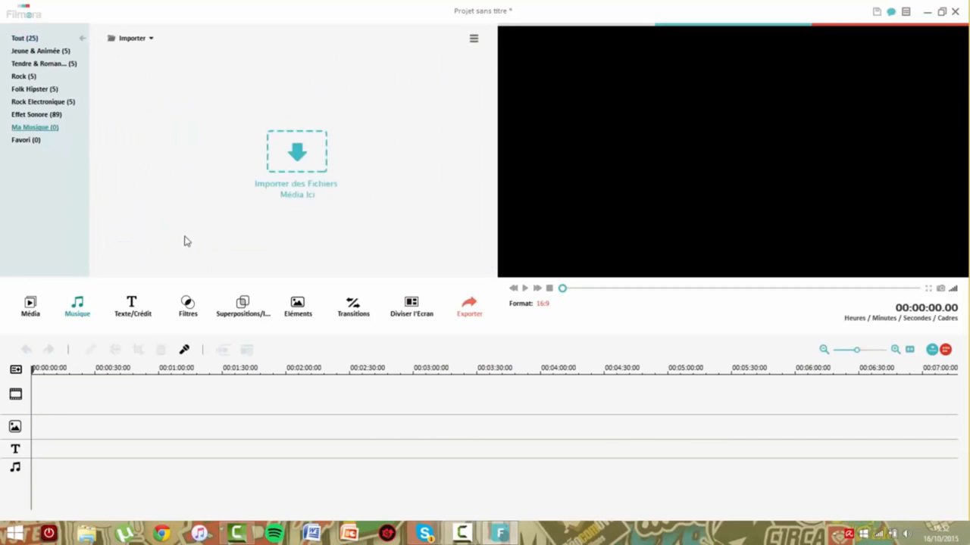
{"action": "left_click", "coordinate": [298, 156]}
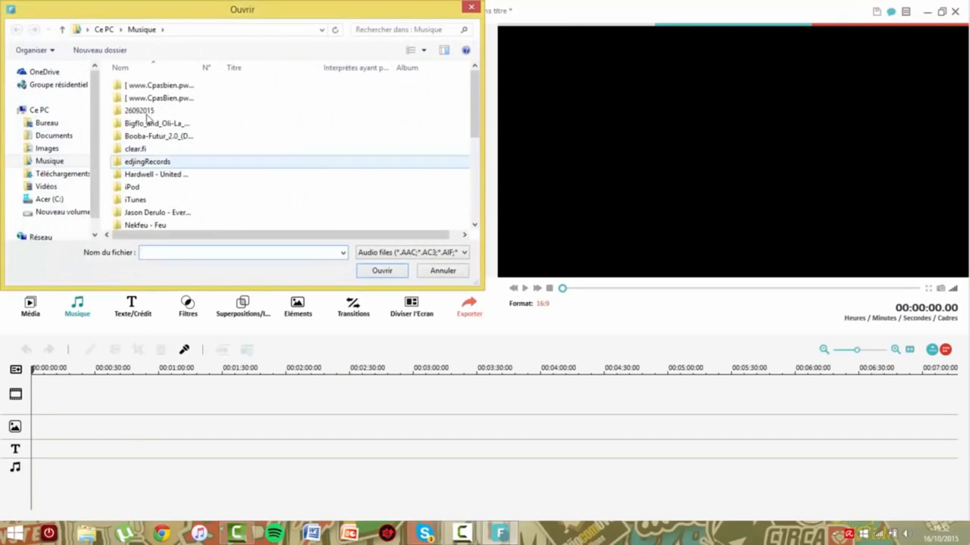
{"action": "left_click", "coordinate": [61, 174]}
{"action": "left_click_drag", "start_coordinate": [353, 165], "coordinate": [303, 106]}
{"action": "left_click", "coordinate": [381, 271]}
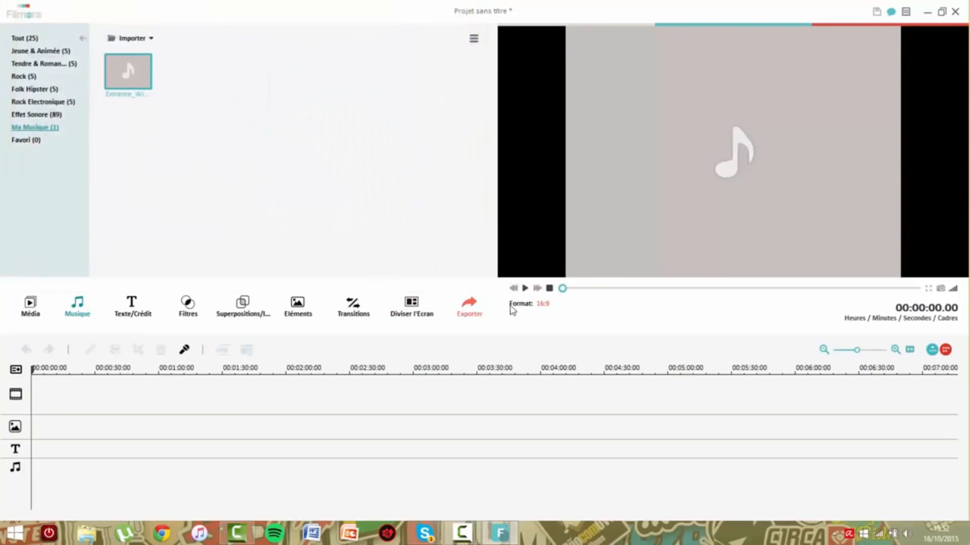
{"action": "left_click", "coordinate": [30, 304]}
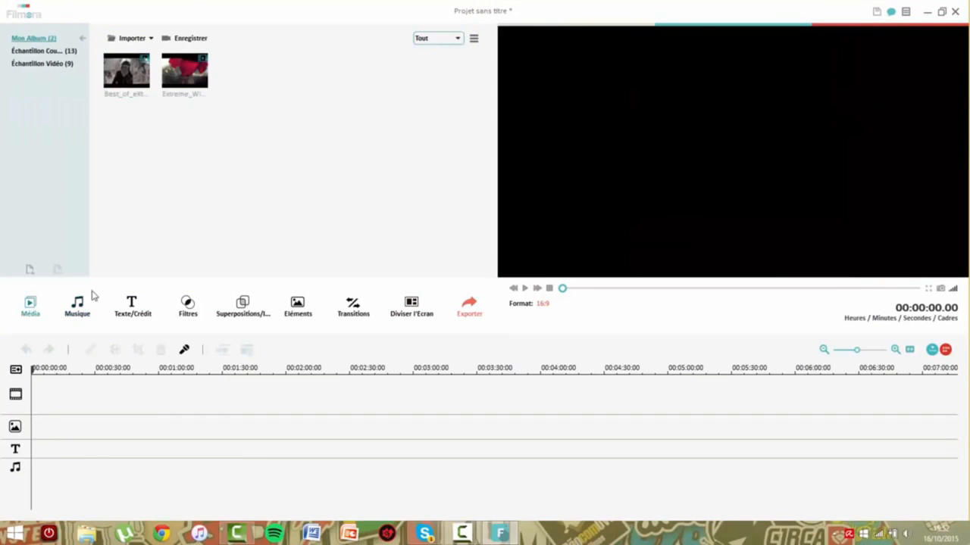
{"action": "left_click", "coordinate": [124, 307]}
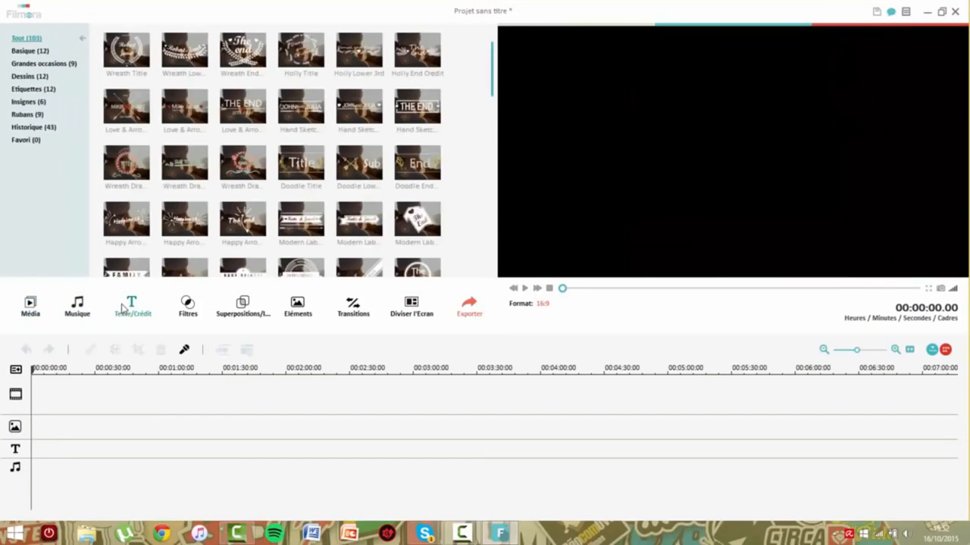
{"action": "left_click", "coordinate": [31, 307]}
{"action": "left_click", "coordinate": [72, 310]}
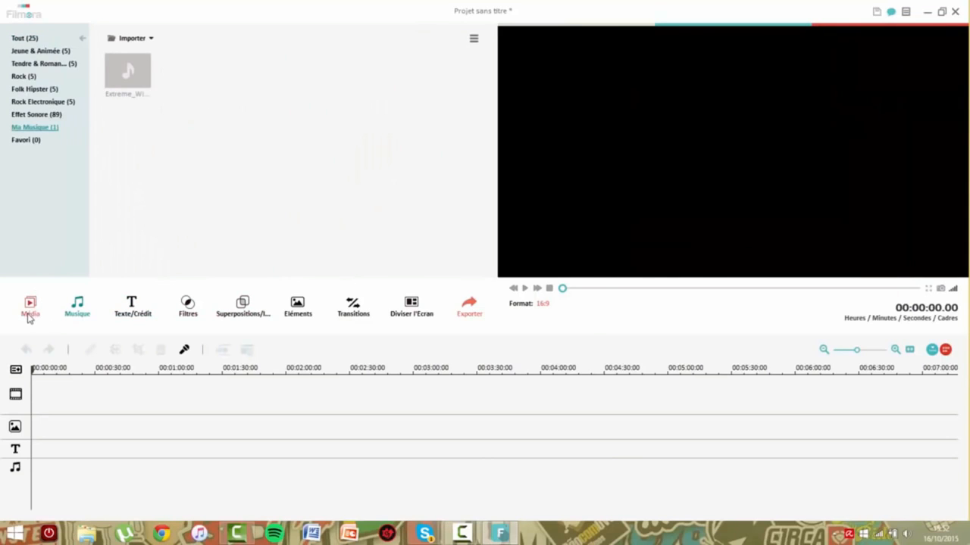
Place the Extreme_Wingsuit_Compilation_2014 video at the start of the video track and the imported music at the start of the audio track
{"action": "left_click", "coordinate": [33, 317]}
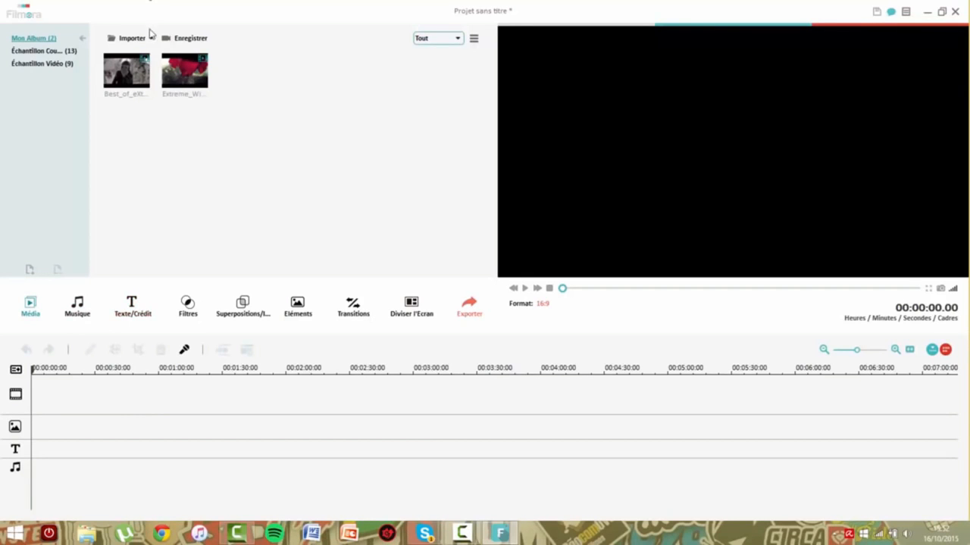
{"action": "left_click", "coordinate": [184, 82]}
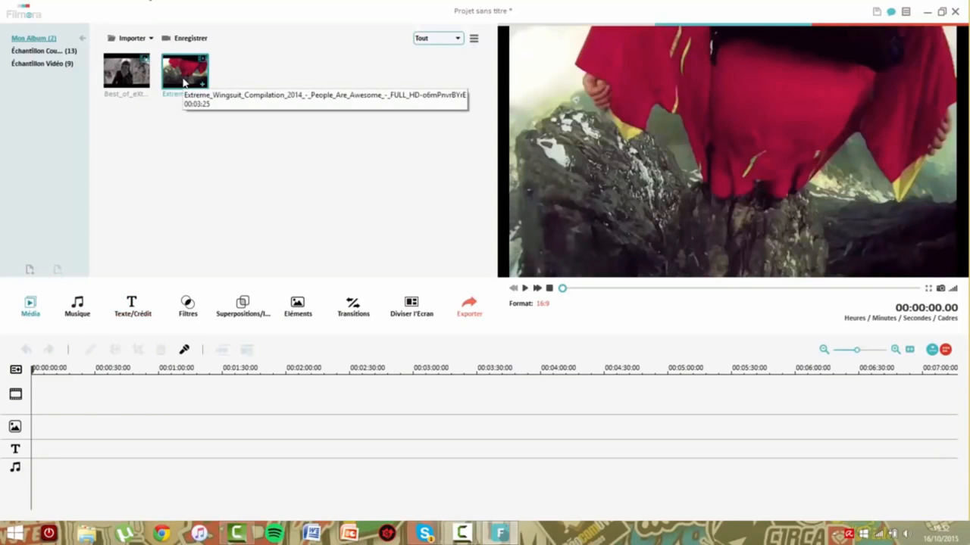
{"action": "left_click_drag", "start_coordinate": [184, 81], "coordinate": [160, 228]}
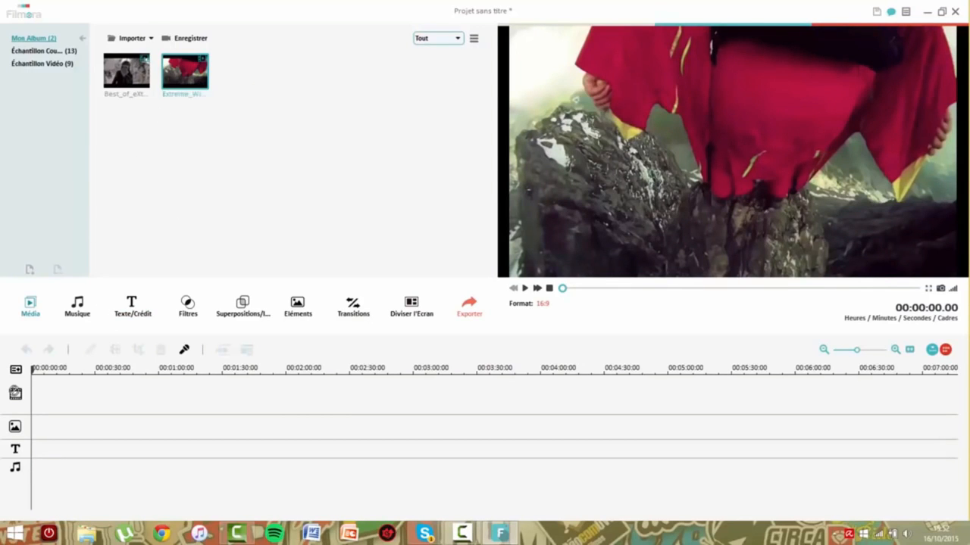
{"action": "left_click_drag", "start_coordinate": [16, 391], "coordinate": [49, 401]}
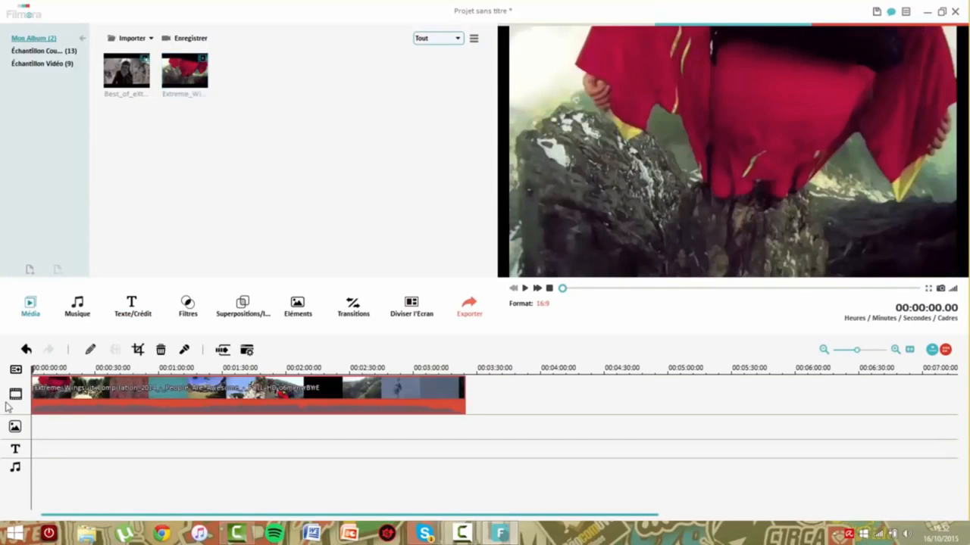
{"action": "left_click", "coordinate": [510, 414]}
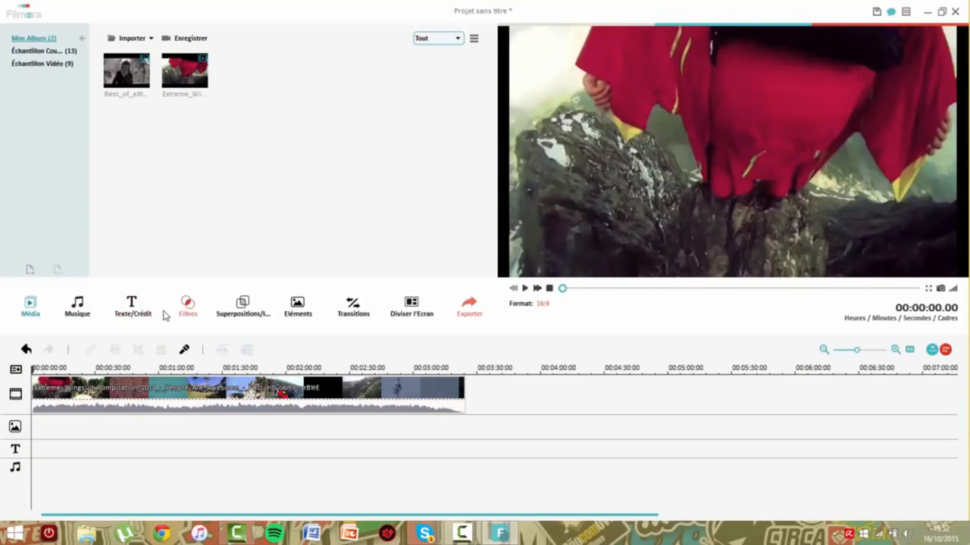
{"action": "left_click", "coordinate": [91, 312]}
{"action": "left_click_drag", "start_coordinate": [145, 92], "coordinate": [34, 458]}
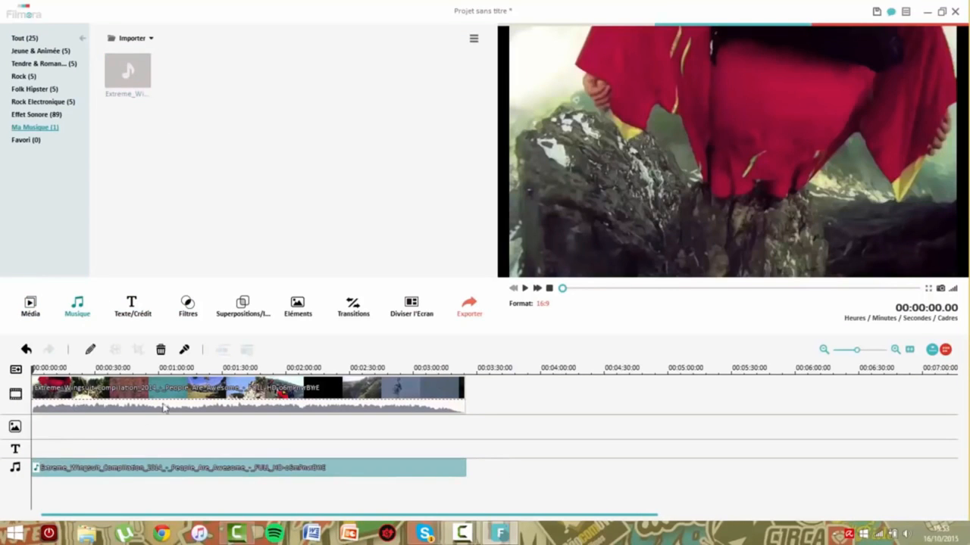
Browse the text and credit templates, previewing the Love & Arrow, Wreath, Wreath Drawing and Modern Label end credits
{"action": "left_click", "coordinate": [136, 306]}
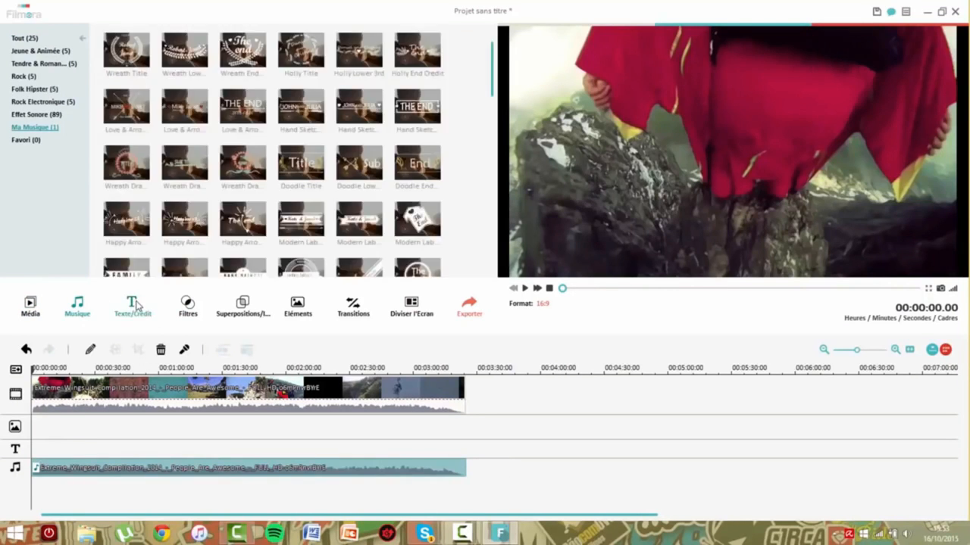
{"action": "left_click", "coordinate": [242, 105]}
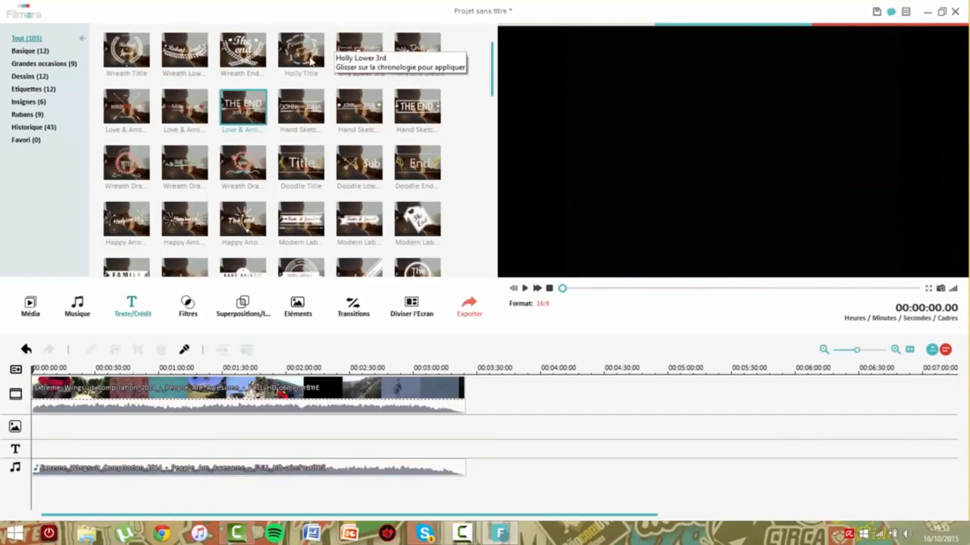
{"action": "left_click", "coordinate": [244, 65]}
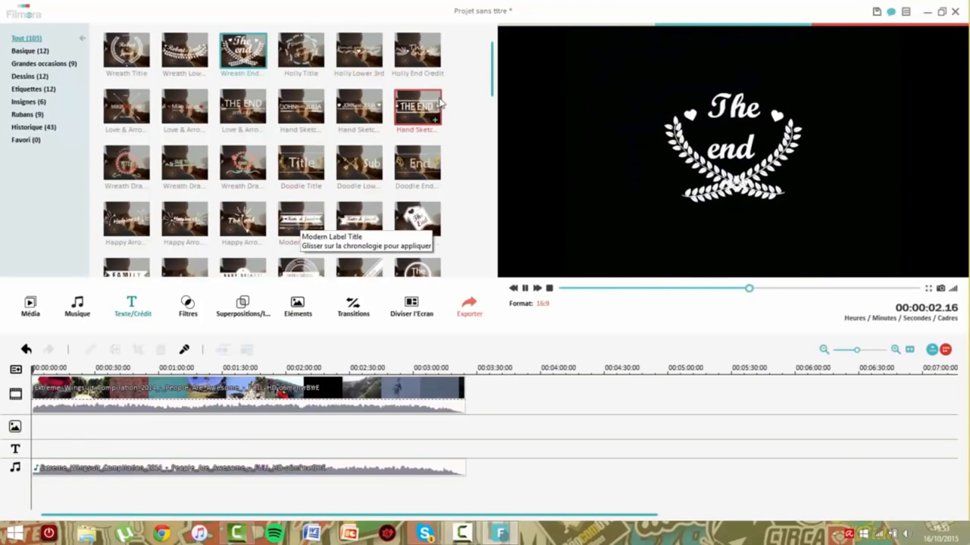
{"action": "scroll", "coordinate": [447, 95], "scroll_direction": "down", "scroll_amount": 1}
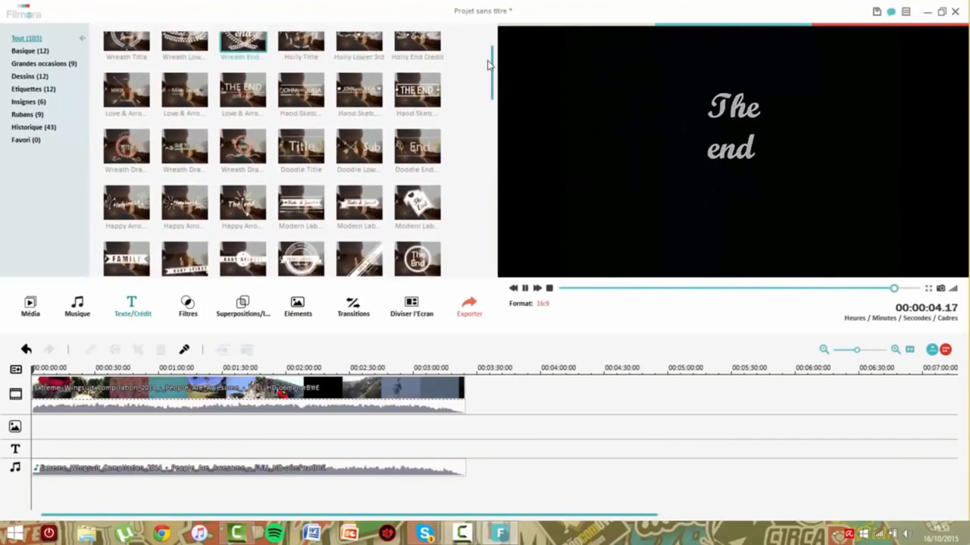
{"action": "left_click_drag", "start_coordinate": [489, 65], "coordinate": [478, 278]}
{"action": "left_click_drag", "start_coordinate": [485, 239], "coordinate": [485, 35]}
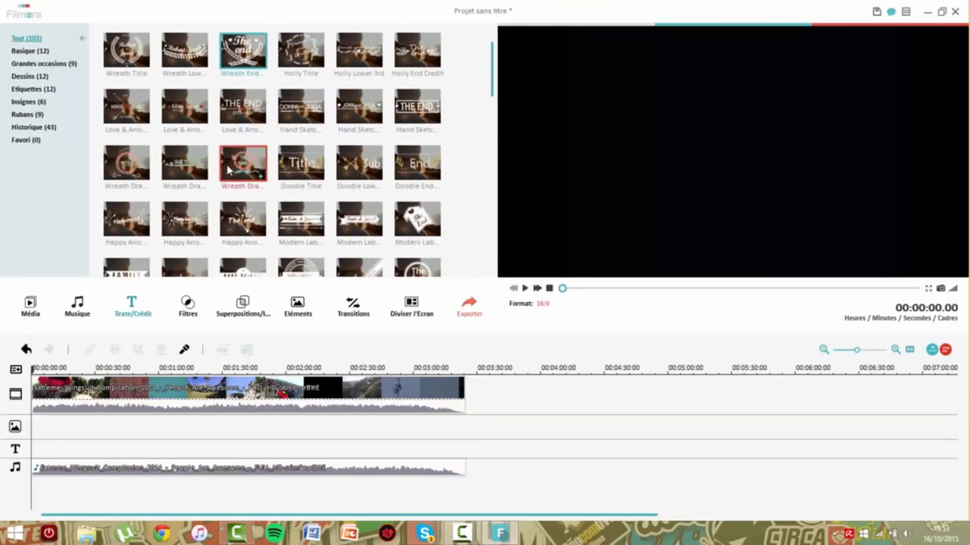
{"action": "left_click", "coordinate": [230, 167]}
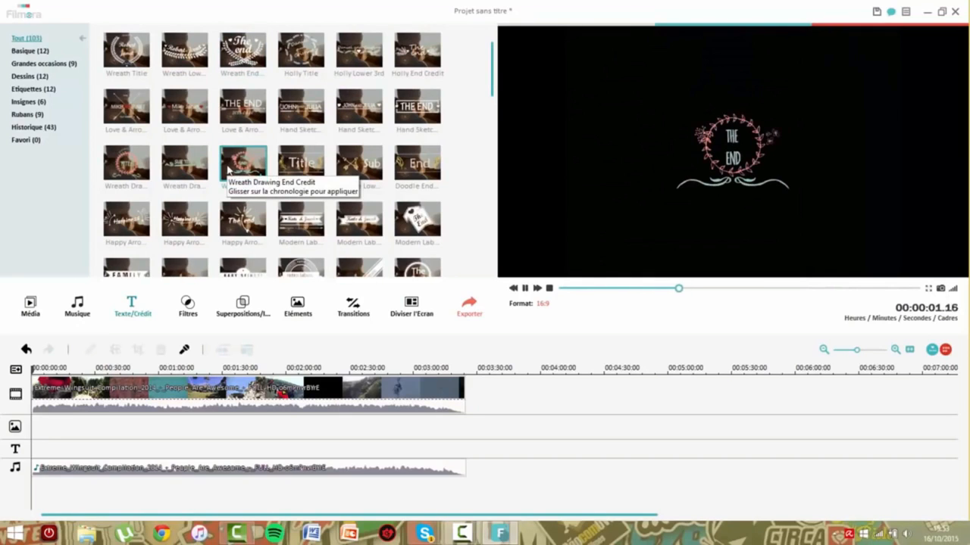
{"action": "left_click", "coordinate": [417, 220]}
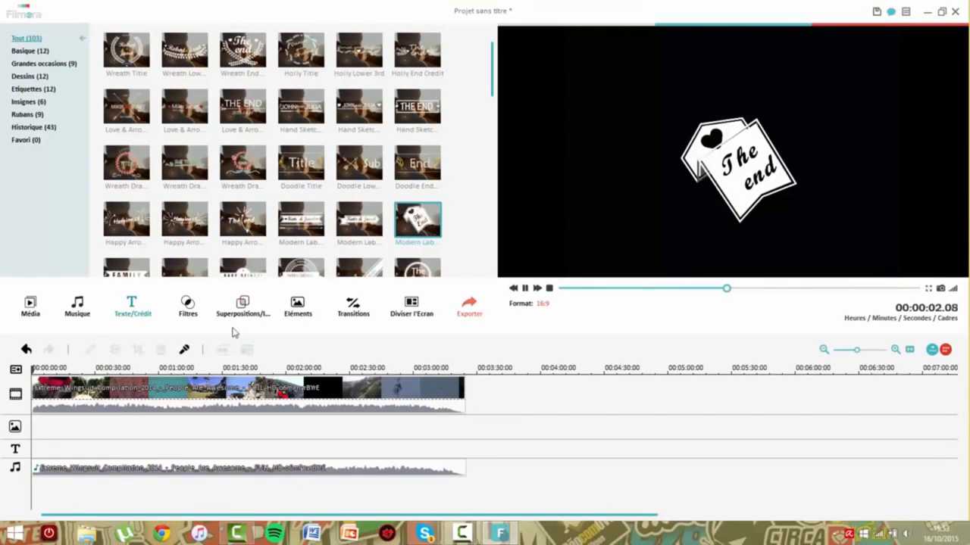
Browse the filter collection and preview the Particle 1, BlueExplosion and VignetteRadius filters
{"action": "left_click", "coordinate": [175, 310]}
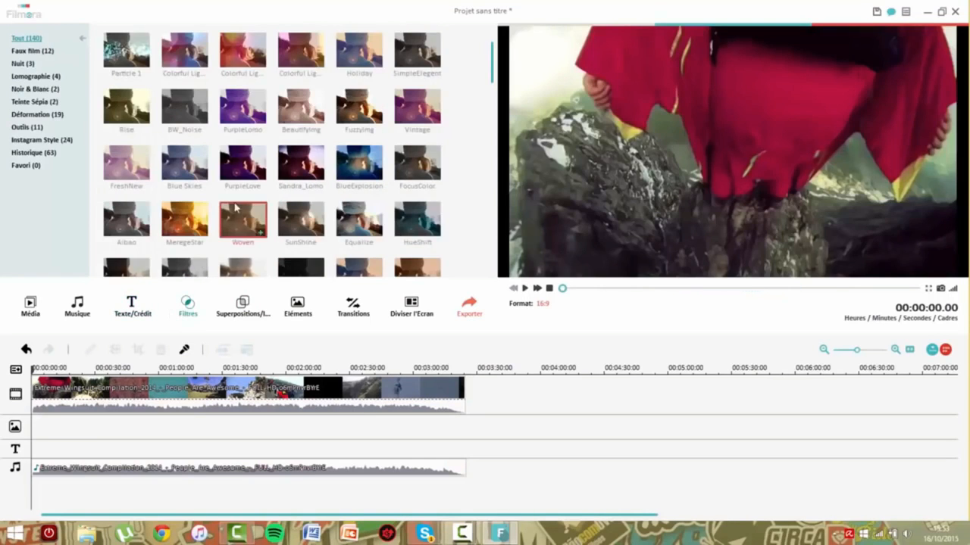
{"action": "left_click", "coordinate": [136, 53]}
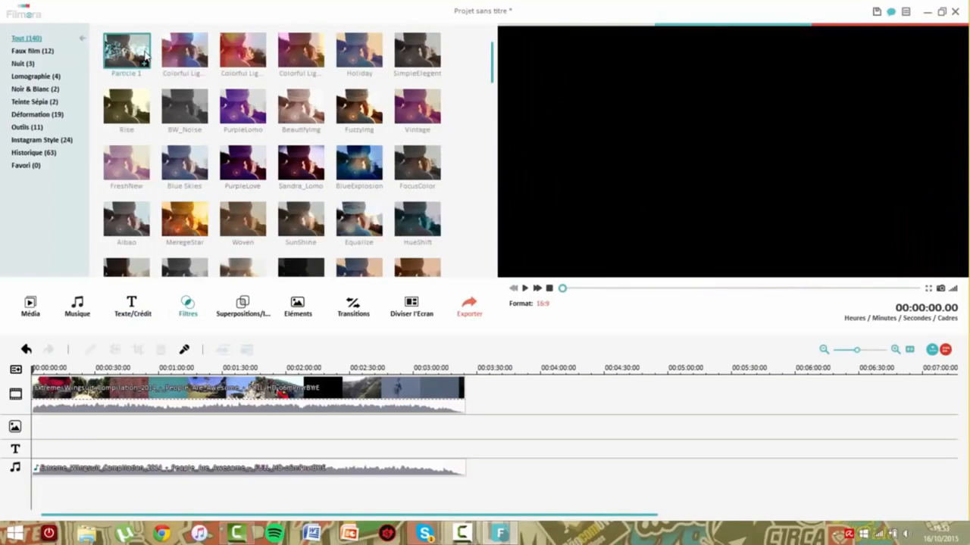
{"action": "left_click", "coordinate": [367, 180]}
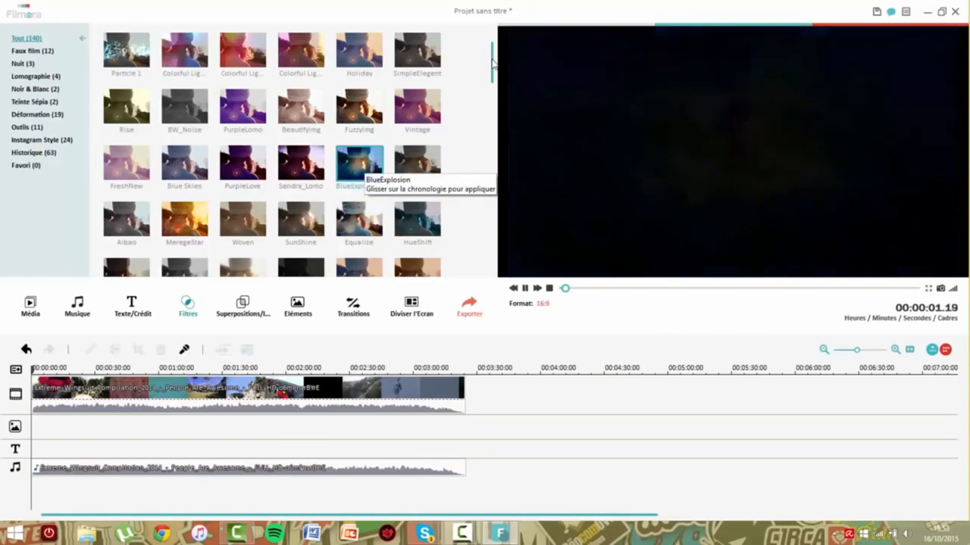
{"action": "scroll", "coordinate": [366, 152], "scroll_direction": "down", "scroll_amount": 5}
{"action": "left_click", "coordinate": [303, 129]}
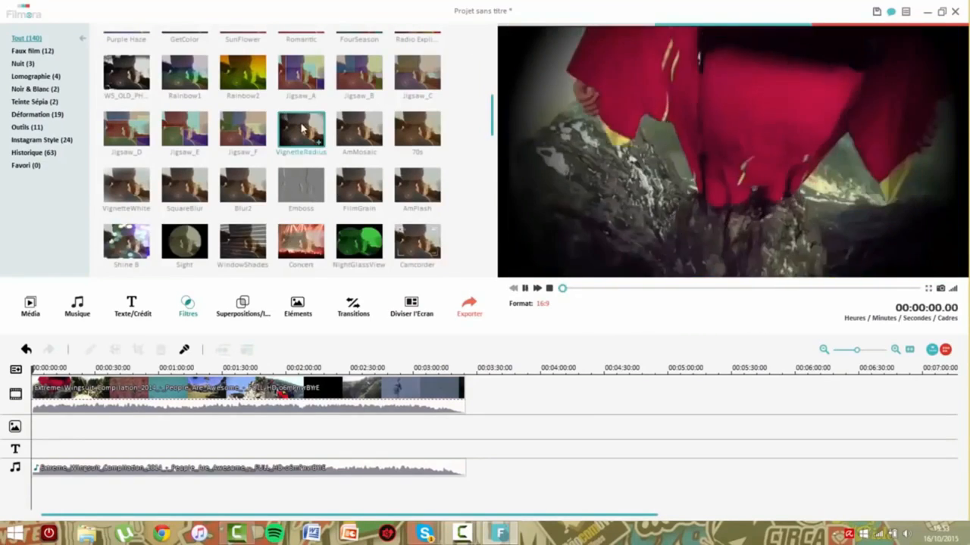
Preview the NightGlassView, VideoWall, TVWall, Camcorder and Snow2 filters
{"action": "scroll", "coordinate": [371, 167], "scroll_direction": "down", "scroll_amount": 3}
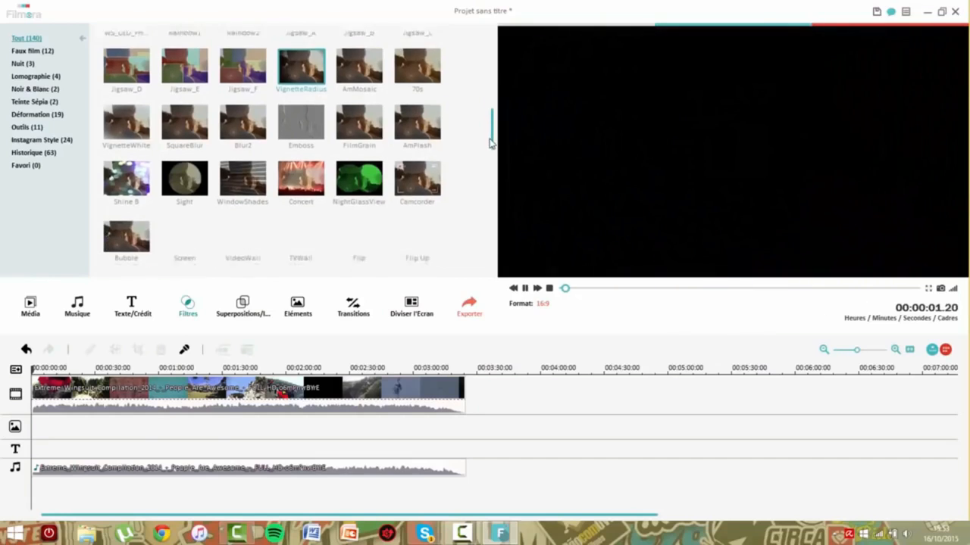
{"action": "left_click", "coordinate": [371, 165]}
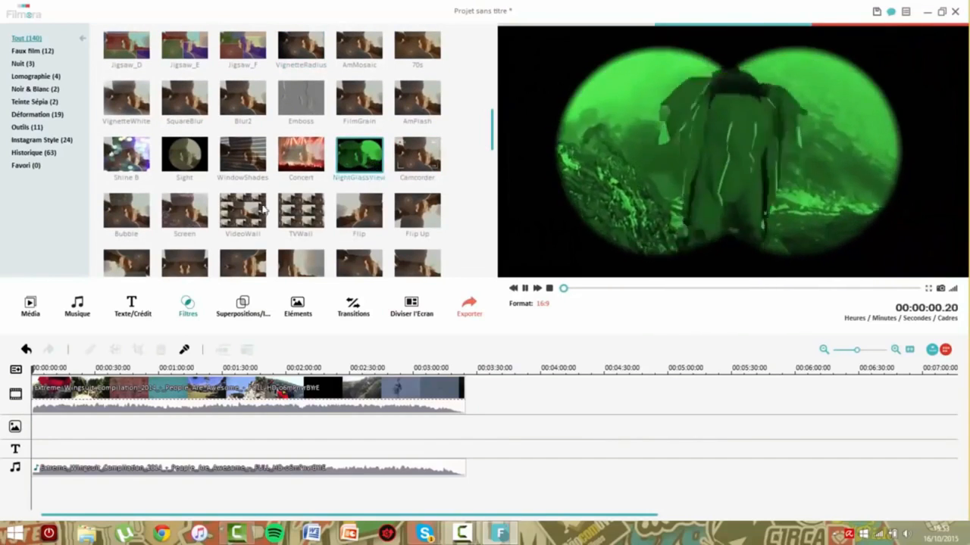
{"action": "left_click", "coordinate": [239, 218]}
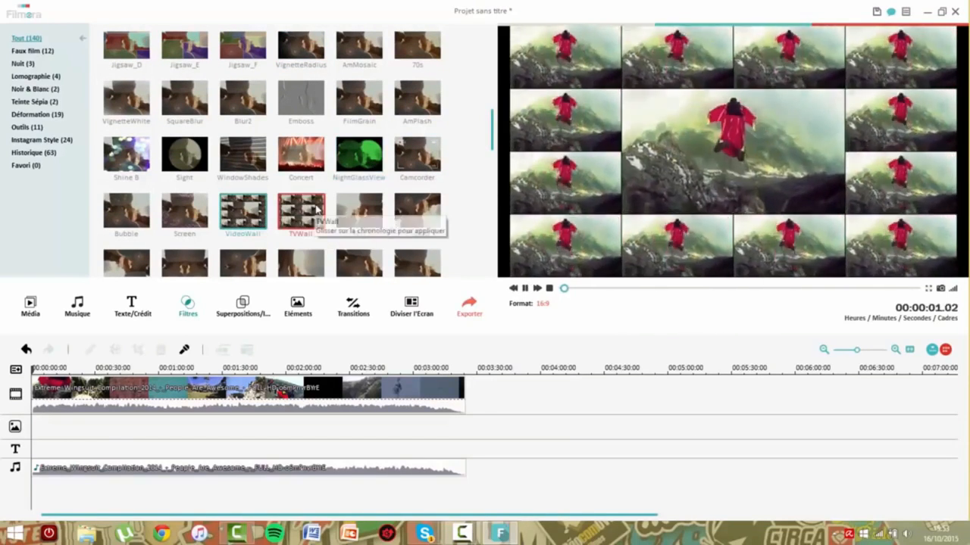
{"action": "left_click", "coordinate": [317, 211]}
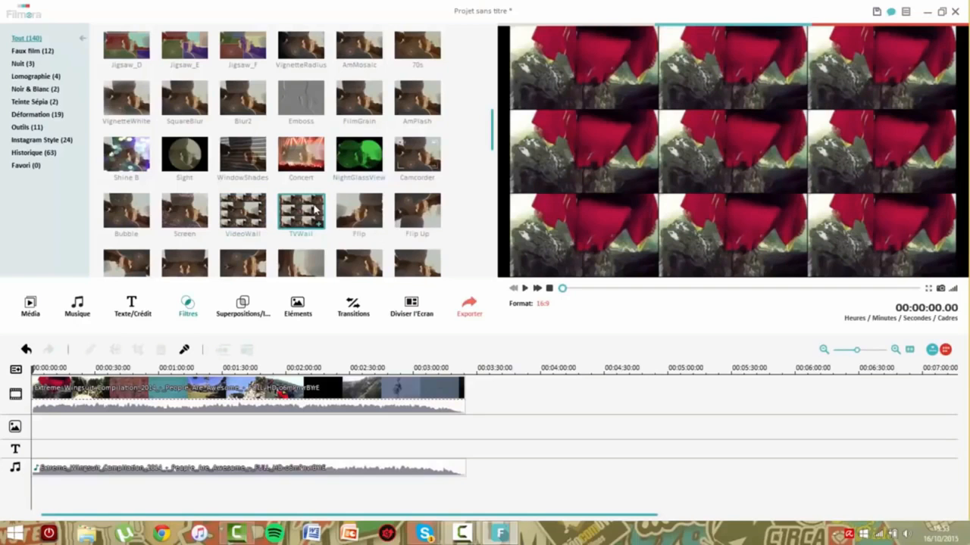
{"action": "left_click", "coordinate": [409, 158]}
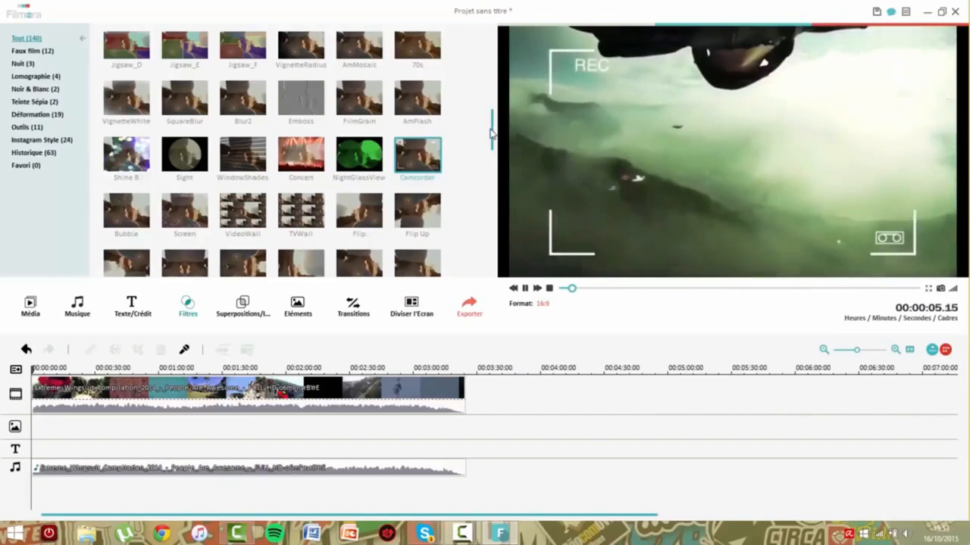
{"action": "scroll", "coordinate": [491, 133], "scroll_direction": "down", "scroll_amount": 4}
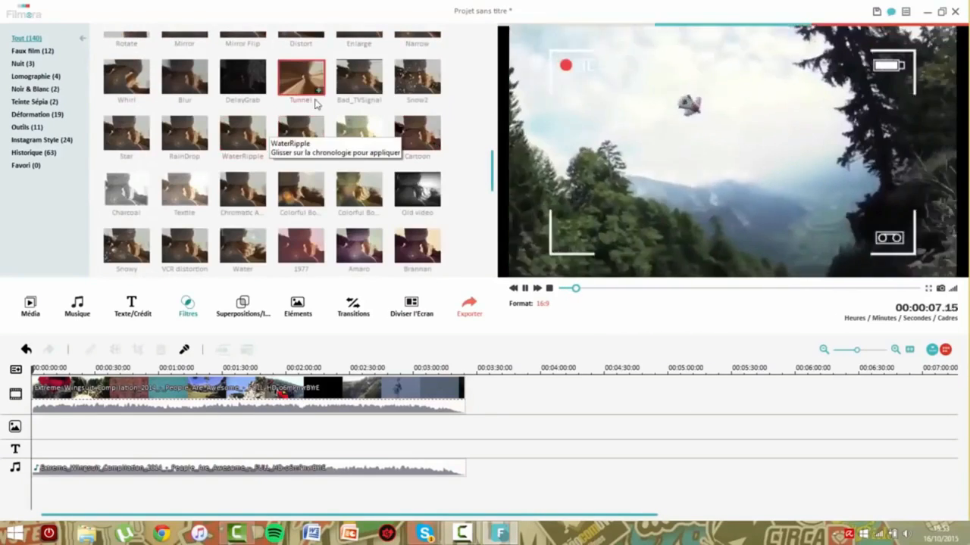
{"action": "left_click", "coordinate": [398, 84]}
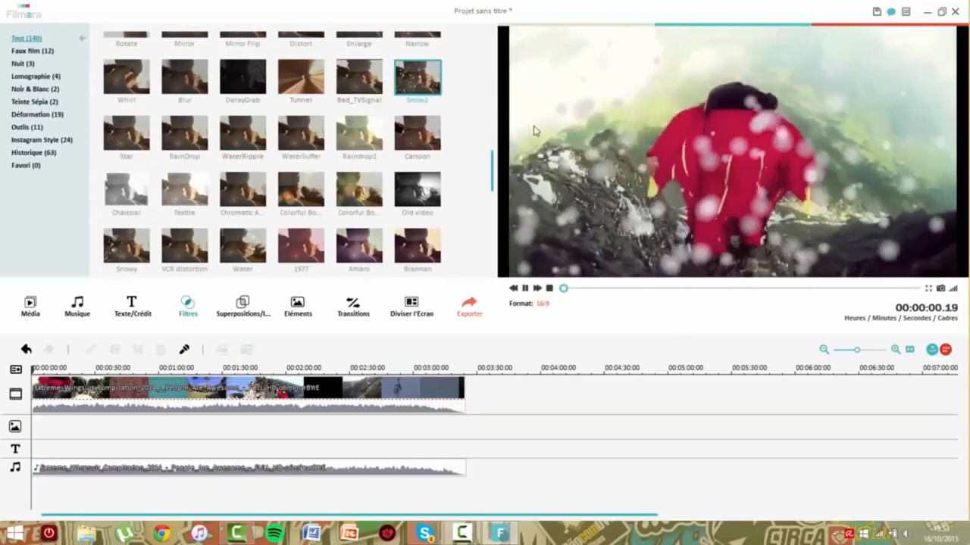
Try out the Old video, Subdued and Kaleidoscope filters, and remove the added filter from the timeline
{"action": "scroll", "coordinate": [494, 178], "scroll_direction": "down", "scroll_amount": 1}
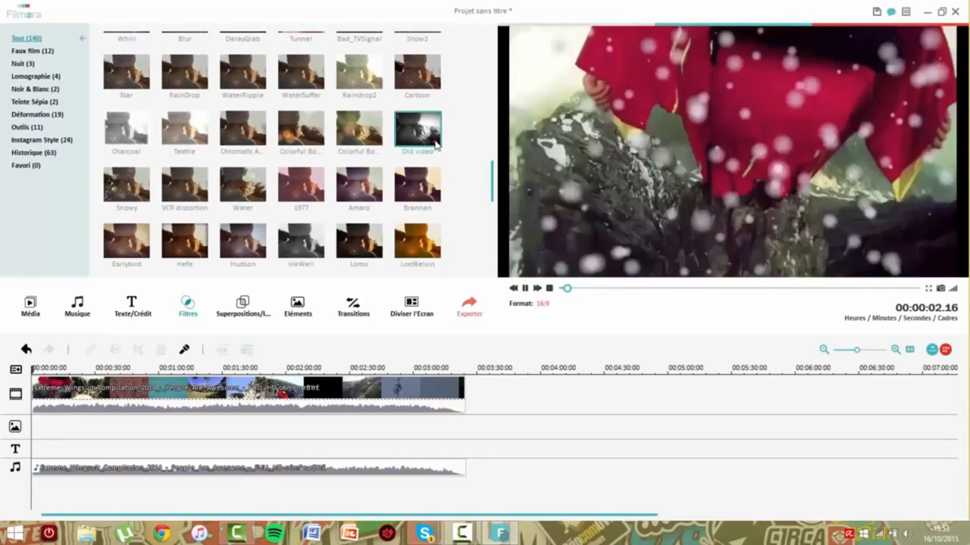
{"action": "left_click", "coordinate": [436, 146]}
{"action": "scroll", "coordinate": [491, 188], "scroll_direction": "down", "scroll_amount": 3}
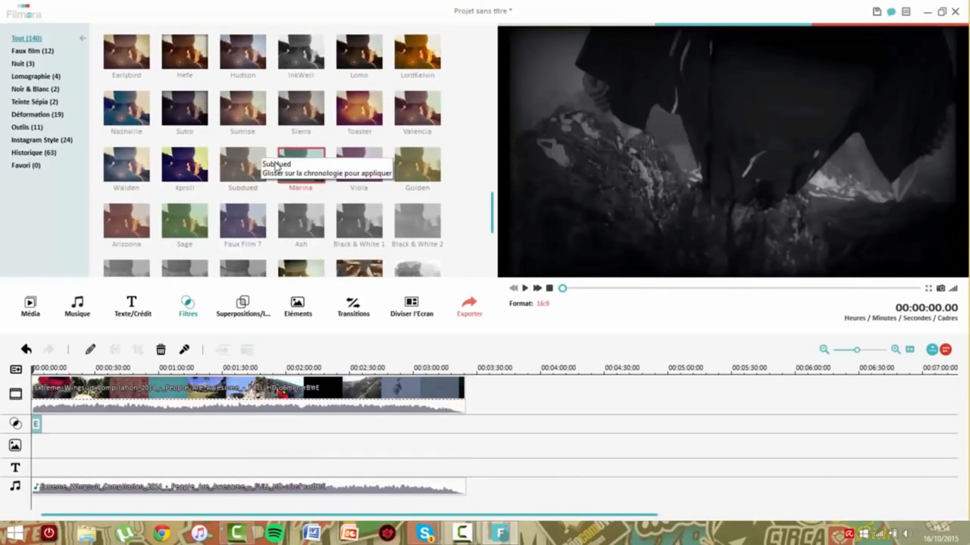
{"action": "left_click", "coordinate": [250, 163]}
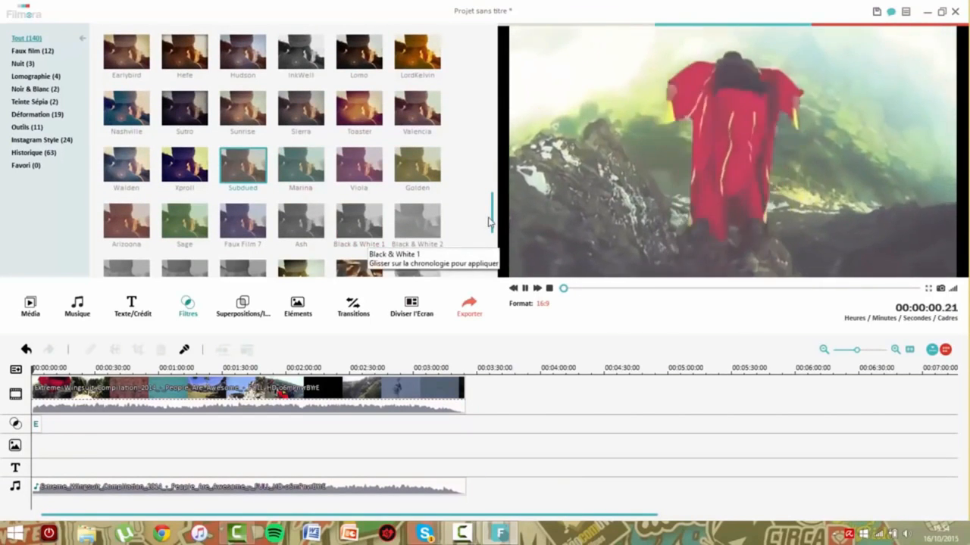
{"action": "scroll", "coordinate": [489, 222], "scroll_direction": "down", "scroll_amount": 2}
{"action": "left_click", "coordinate": [371, 149]}
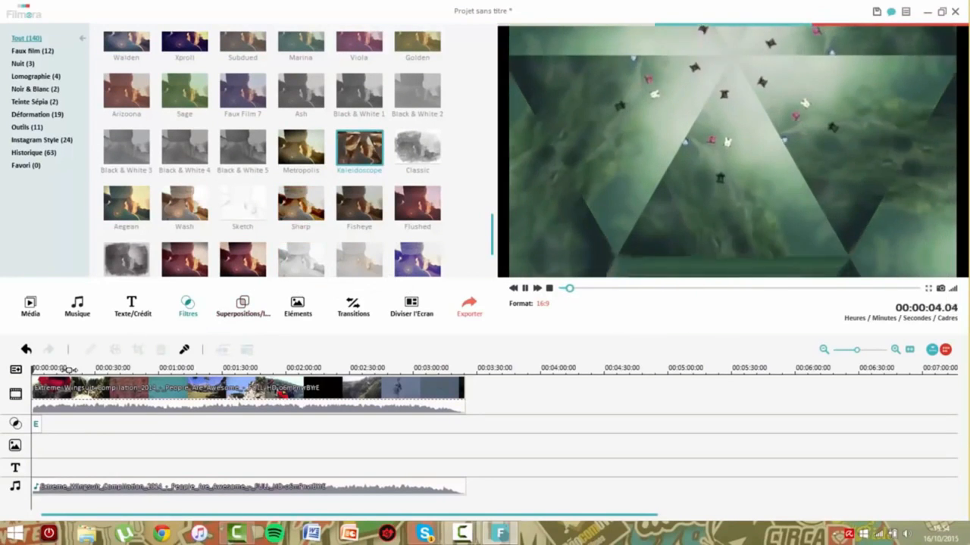
{"action": "left_click", "coordinate": [35, 425]}
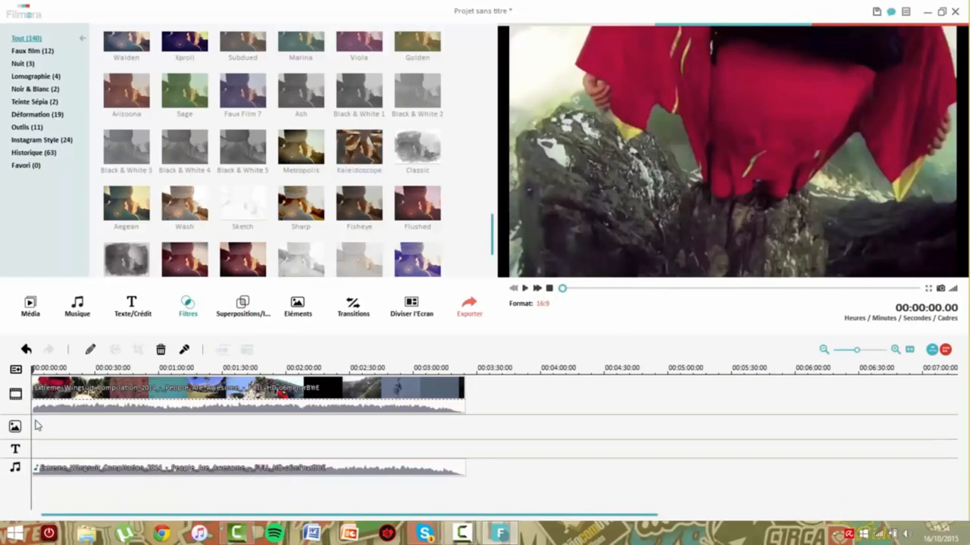
Browse the overlay collection and preview the first Old Film Frame, Bokeh 3 and Cinema Flairs 2 overlays
{"action": "left_click", "coordinate": [243, 306]}
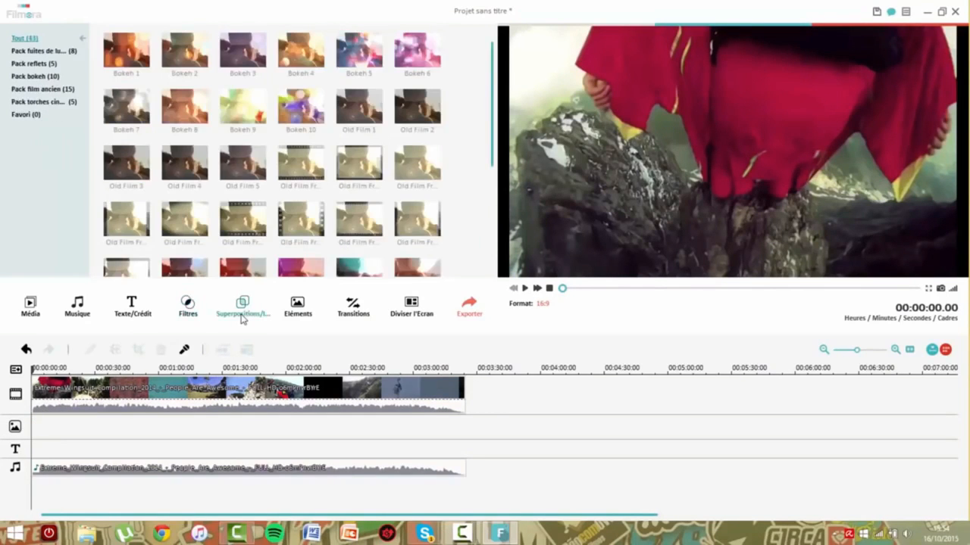
{"action": "left_click", "coordinate": [306, 173]}
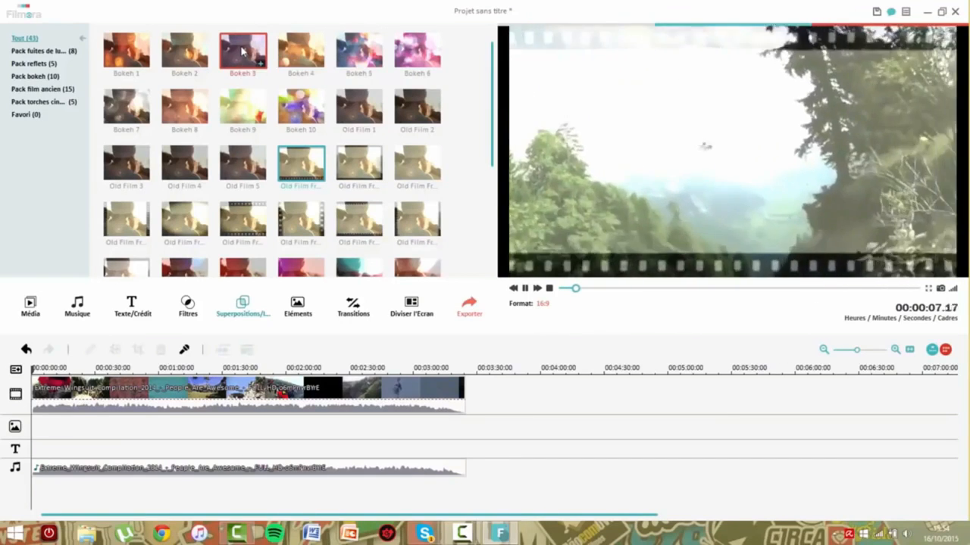
{"action": "left_click", "coordinate": [242, 51]}
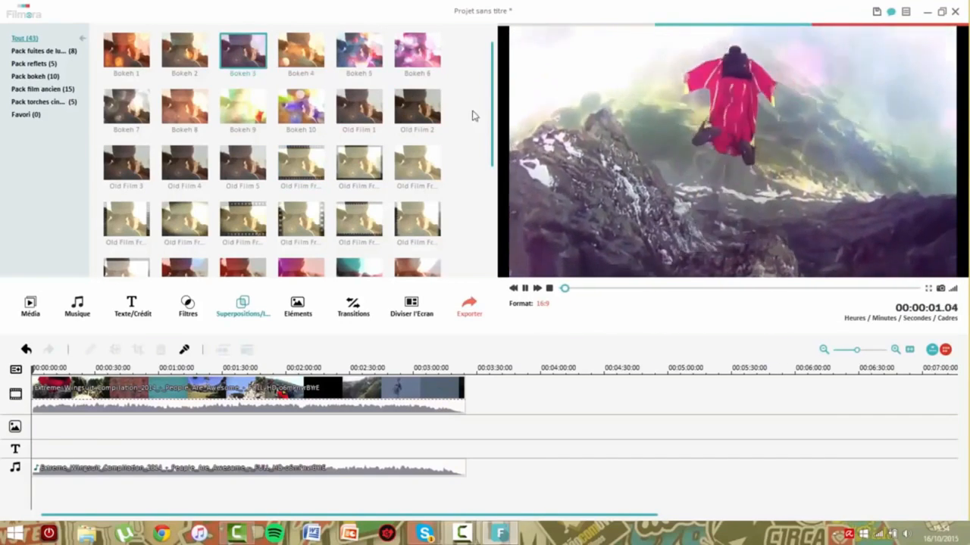
{"action": "left_click_drag", "start_coordinate": [491, 108], "coordinate": [479, 250]}
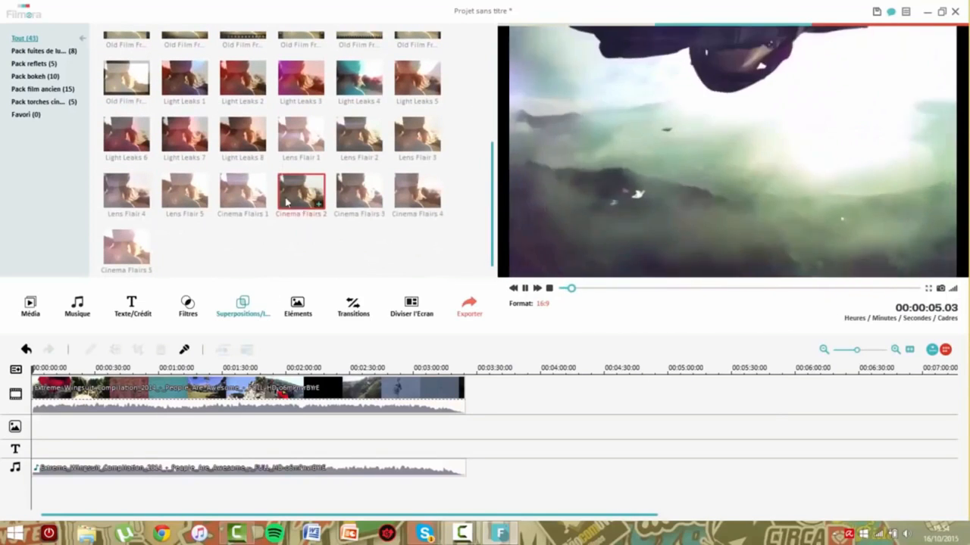
{"action": "left_click", "coordinate": [297, 198]}
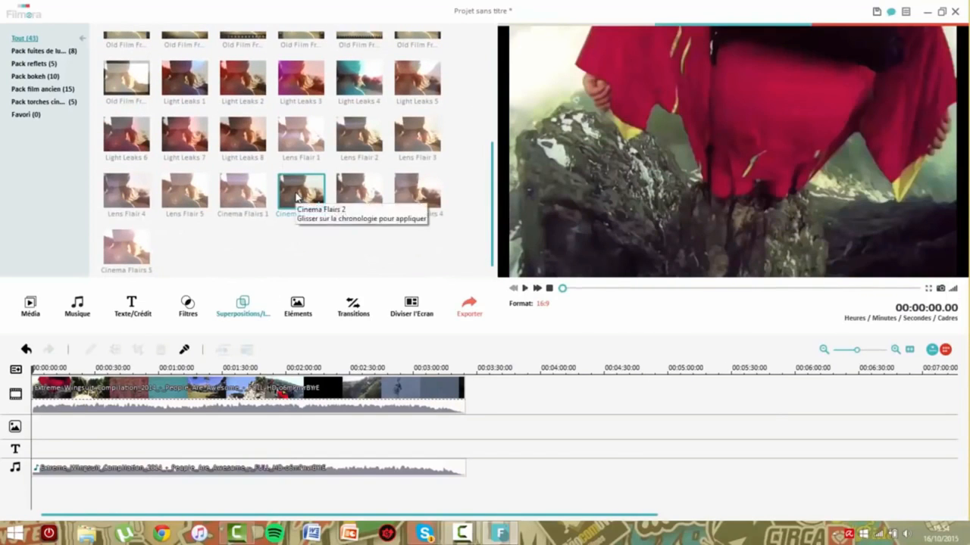
Browse the hand-drawn elements (Dessin manuel) and preview ARROW 1, PLANE 3 and Ribbon
{"action": "left_click", "coordinate": [298, 307]}
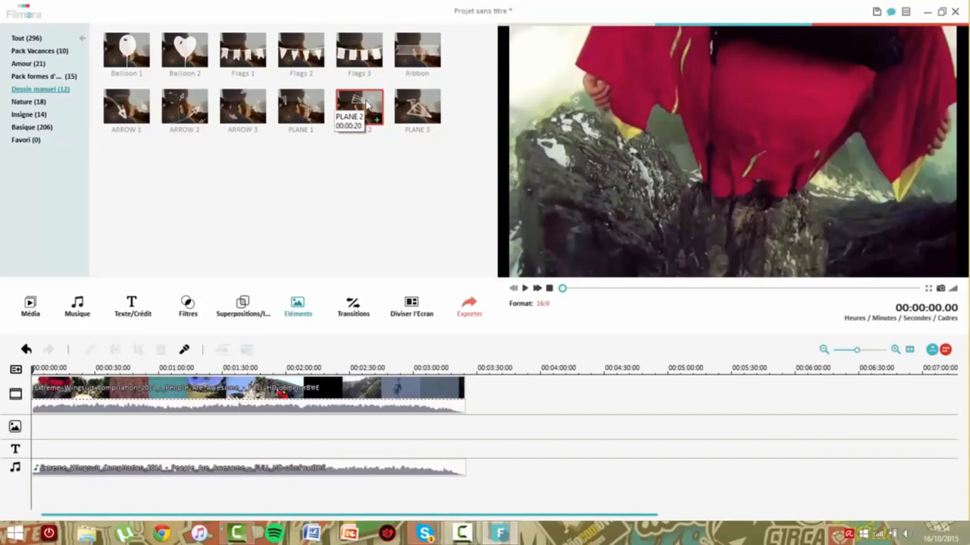
{"action": "left_click", "coordinate": [134, 104]}
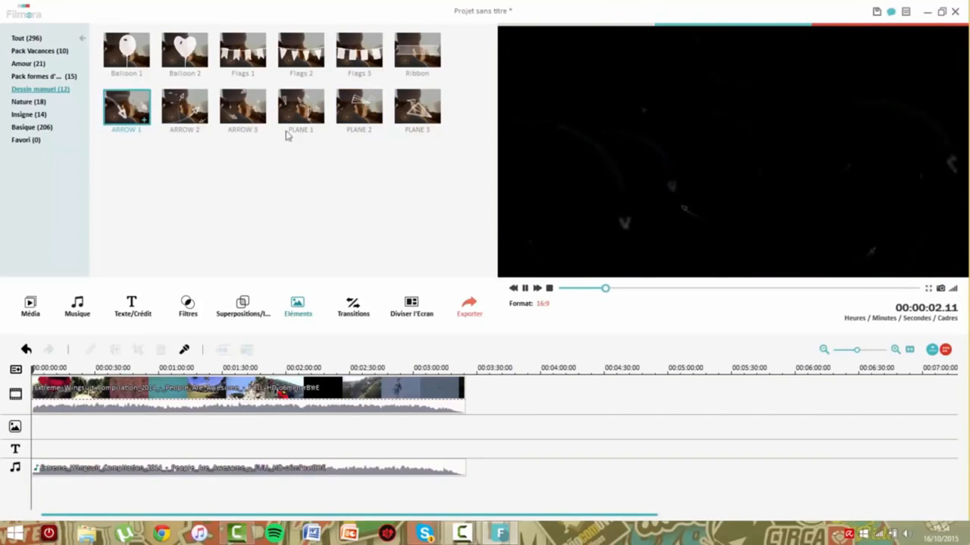
{"action": "left_click", "coordinate": [405, 109]}
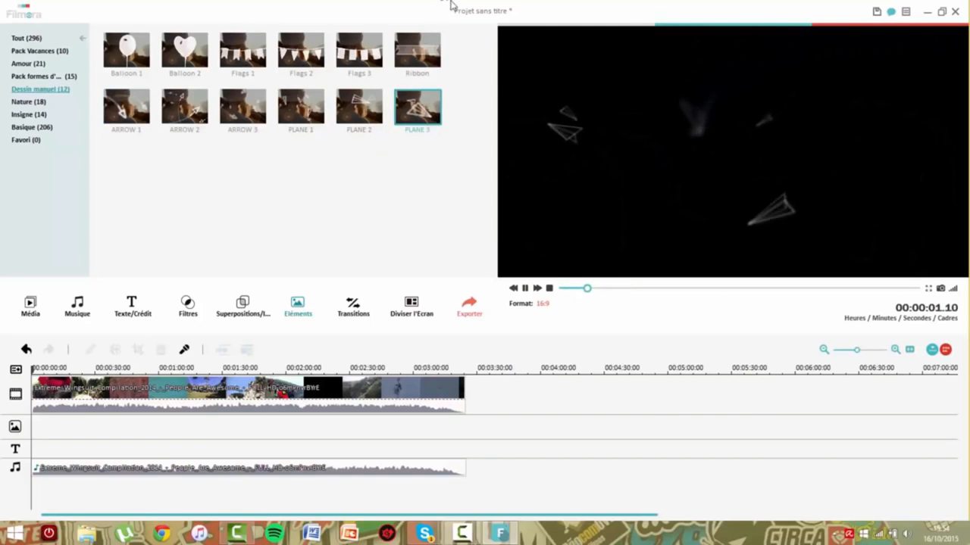
{"action": "left_click", "coordinate": [419, 56]}
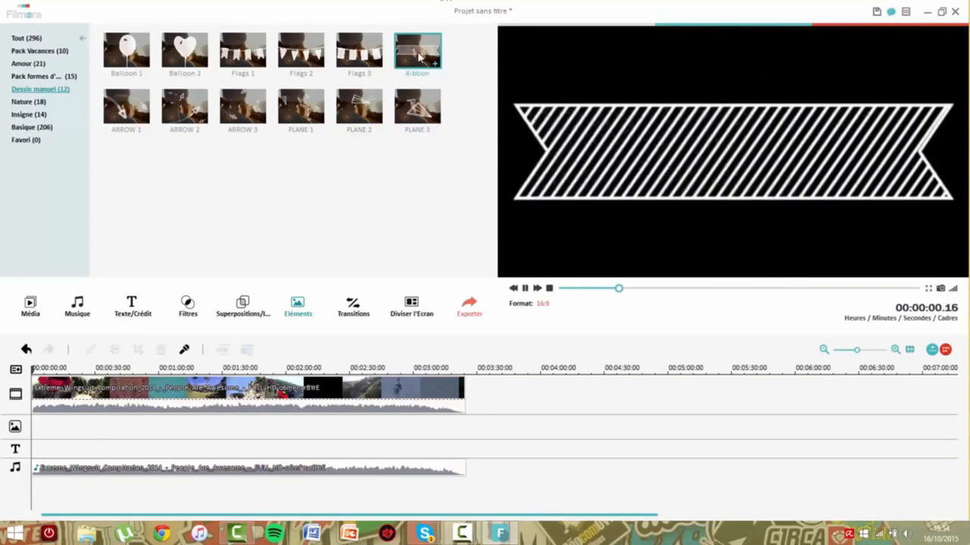
Browse the full transition collection and preview the rotating rectangles and CrazyParammetricFun transitions
{"action": "left_click", "coordinate": [353, 305]}
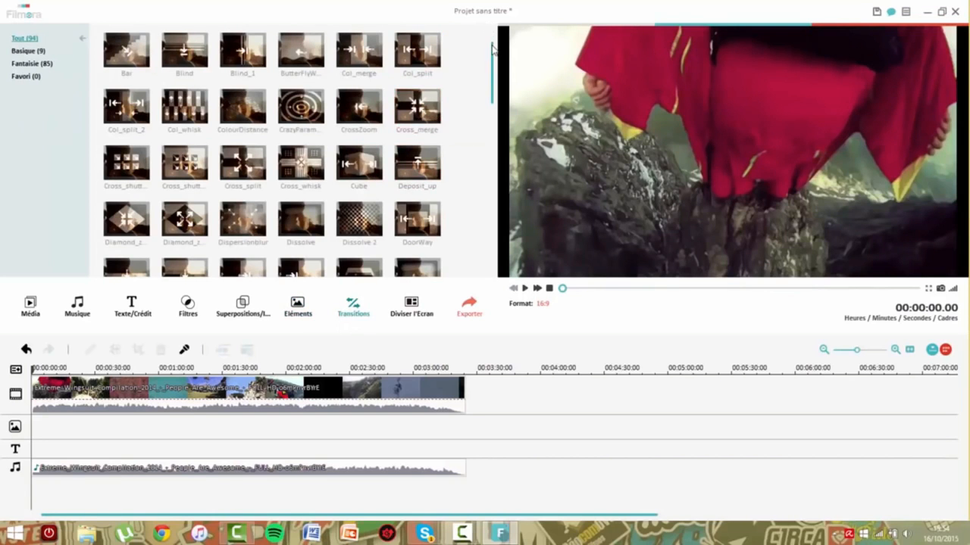
{"action": "left_click_drag", "start_coordinate": [492, 57], "coordinate": [491, 227]}
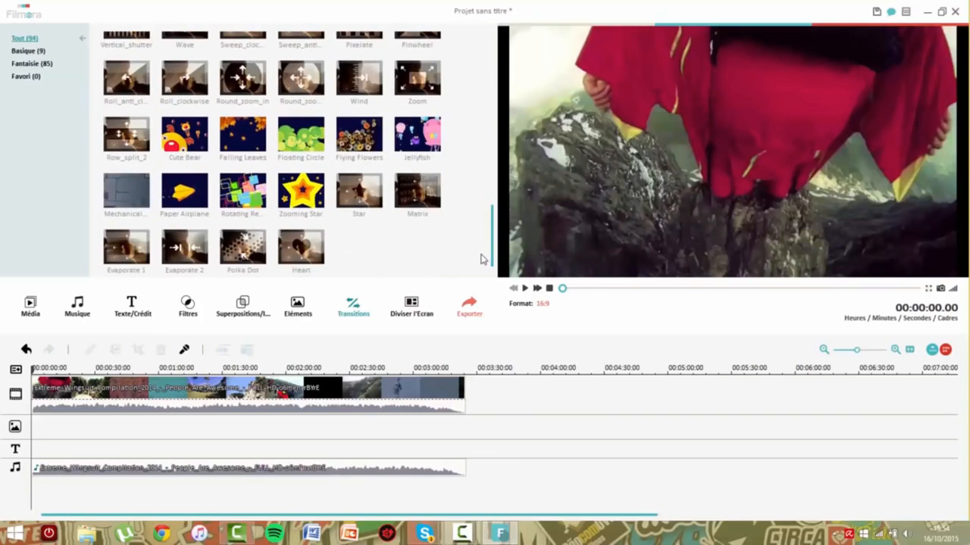
{"action": "left_click", "coordinate": [244, 191]}
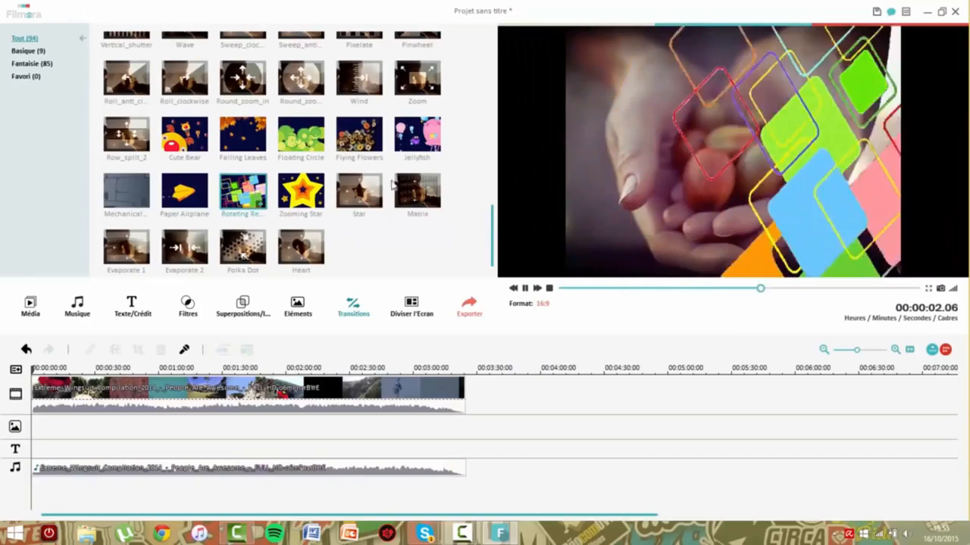
{"action": "left_click_drag", "start_coordinate": [494, 236], "coordinate": [489, 83]}
{"action": "left_click", "coordinate": [307, 76]}
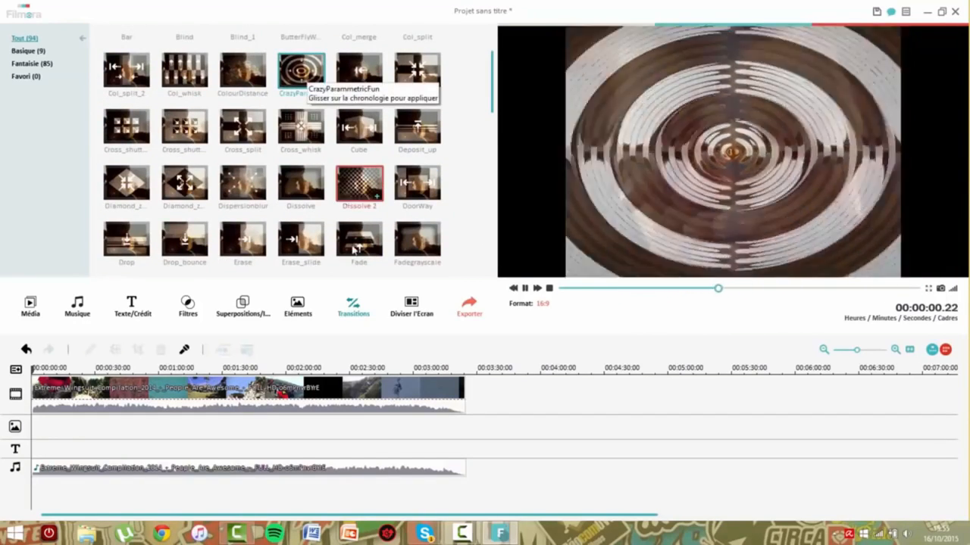
Look through the split-screen layouts, the media album, the custom music and the text and credit templates
{"action": "left_click", "coordinate": [414, 306]}
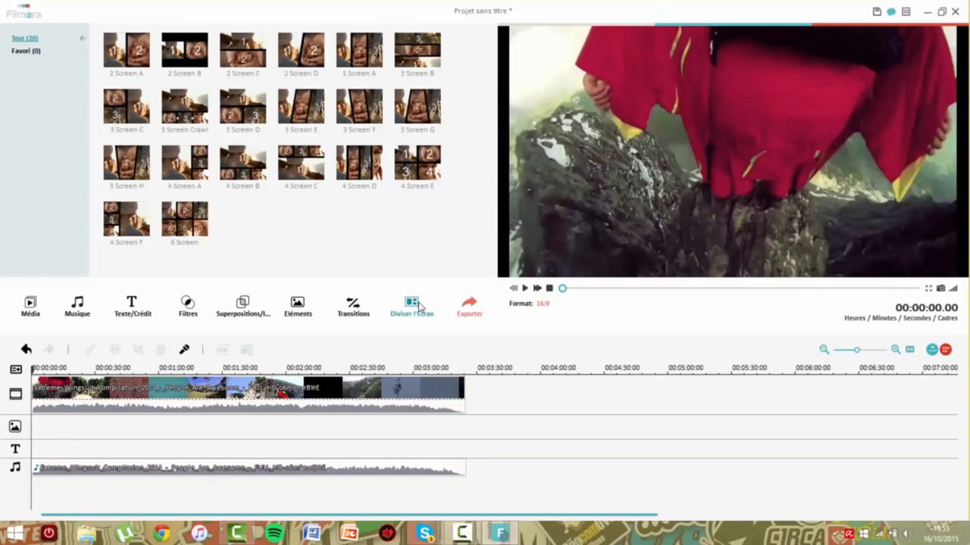
{"action": "left_click", "coordinate": [40, 304]}
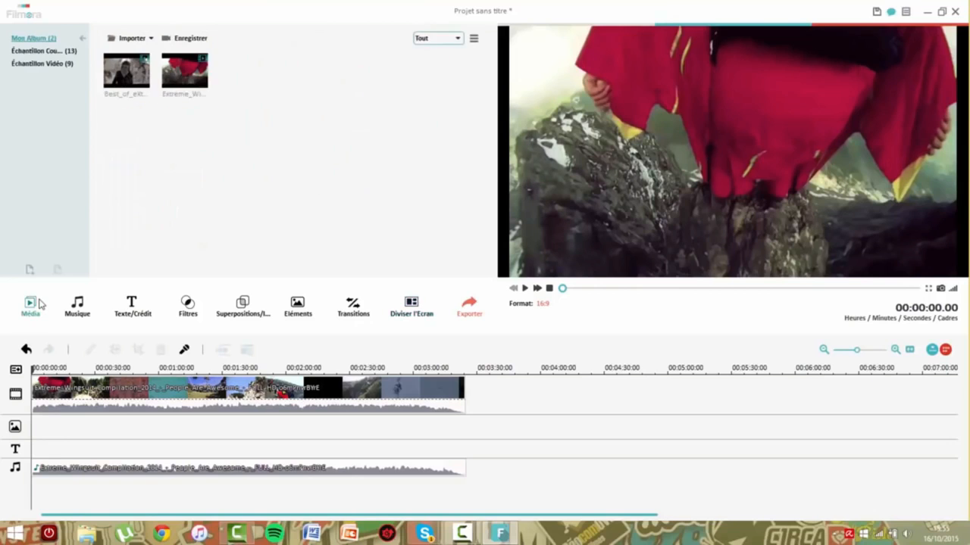
{"action": "left_click", "coordinate": [79, 303]}
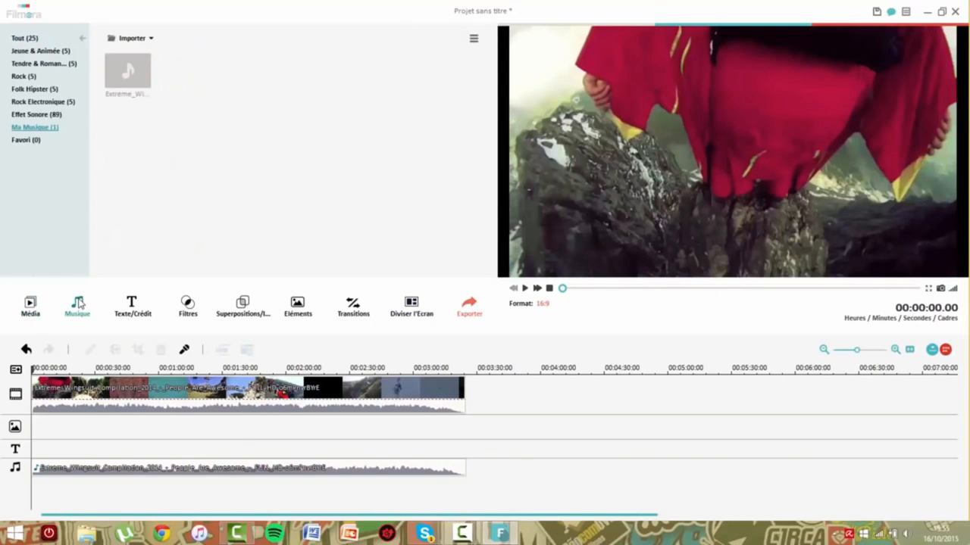
{"action": "left_click", "coordinate": [267, 408]}
{"action": "left_click", "coordinate": [131, 307]}
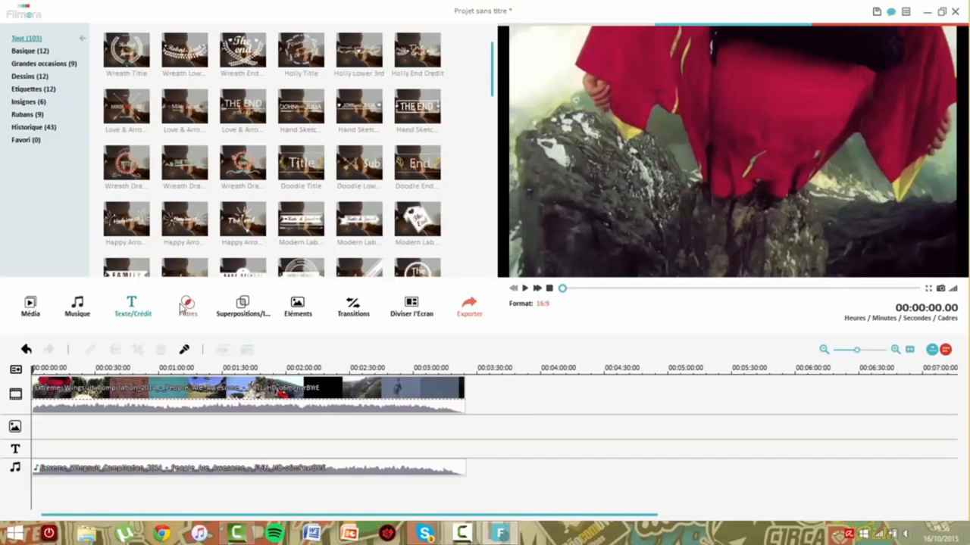
Place the first Old Film Frame overlay at the start of the timeline and extend it to about 21 seconds
{"action": "left_click", "coordinate": [219, 306]}
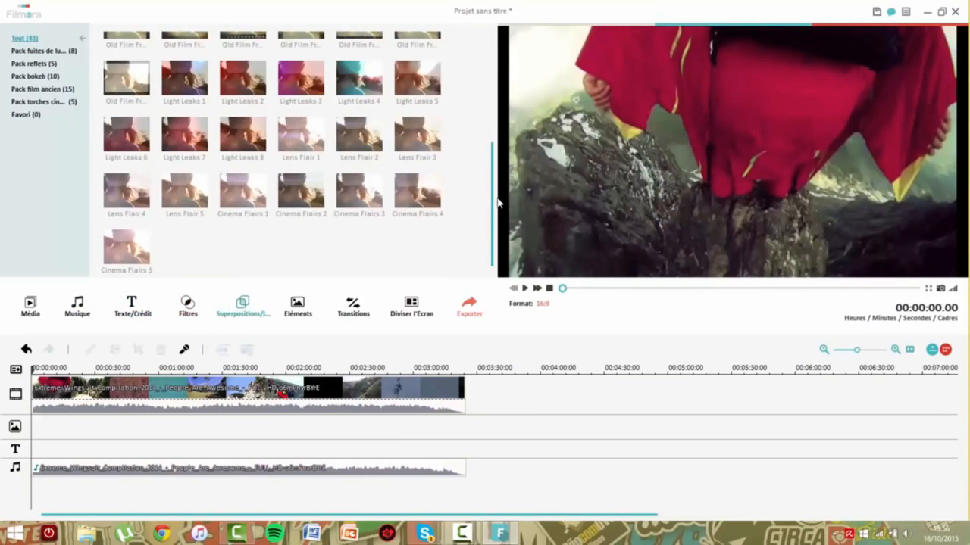
{"action": "left_click_drag", "start_coordinate": [491, 206], "coordinate": [494, 125]}
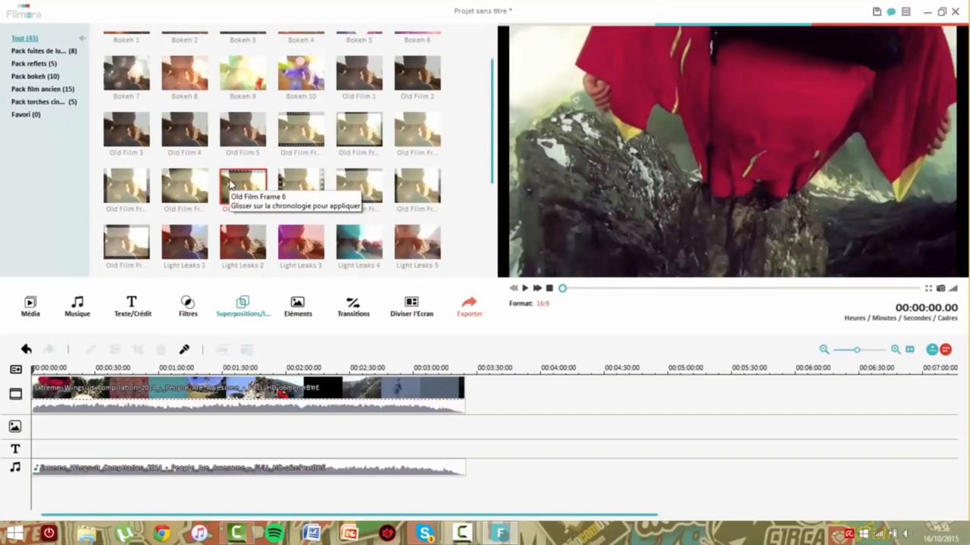
{"action": "mouse_move", "coordinate": [494, 124]}
{"action": "left_mouse_down"}
{"action": "mouse_move", "coordinate": [494, 83]}
{"action": "mouse_move", "coordinate": [490, 125]}
{"action": "left_mouse_up"}
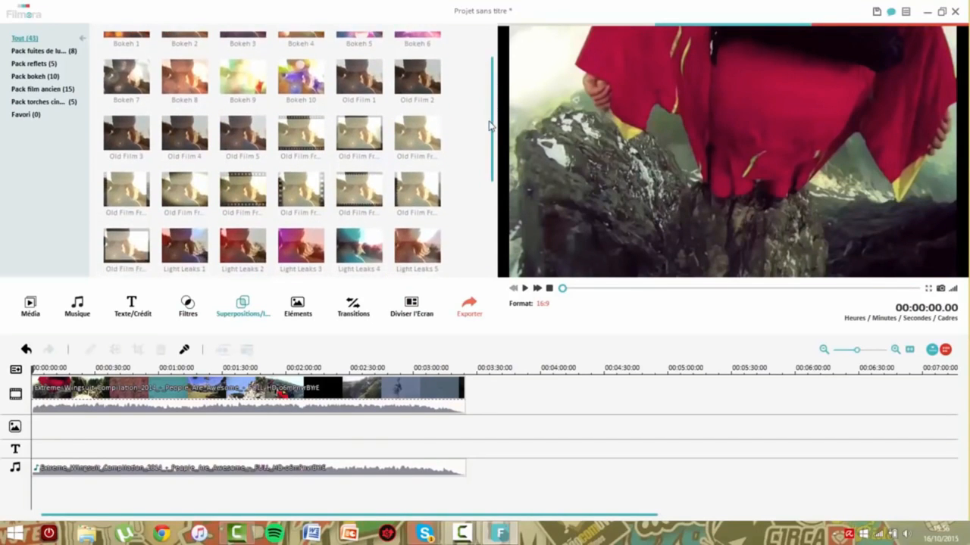
{"action": "left_click", "coordinate": [301, 140]}
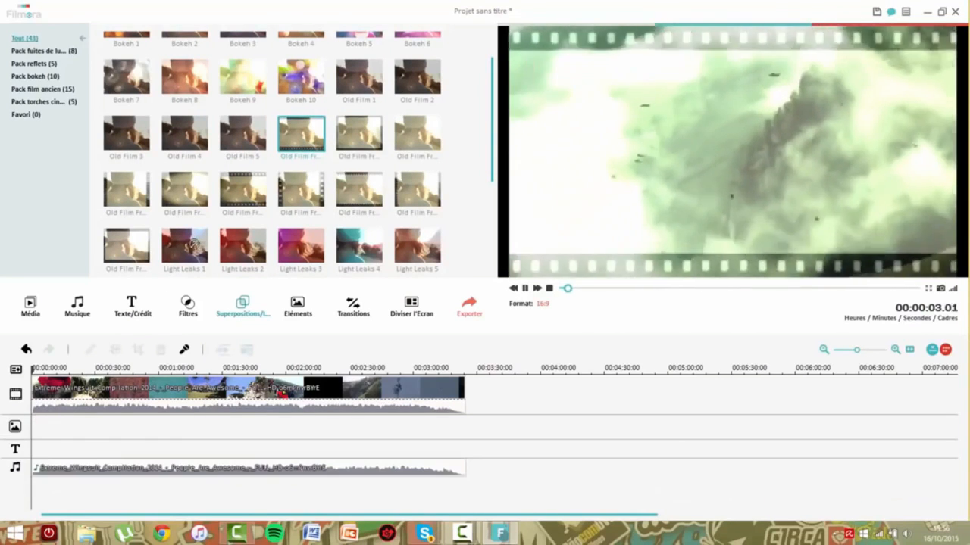
{"action": "left_click_drag", "start_coordinate": [295, 147], "coordinate": [37, 428]}
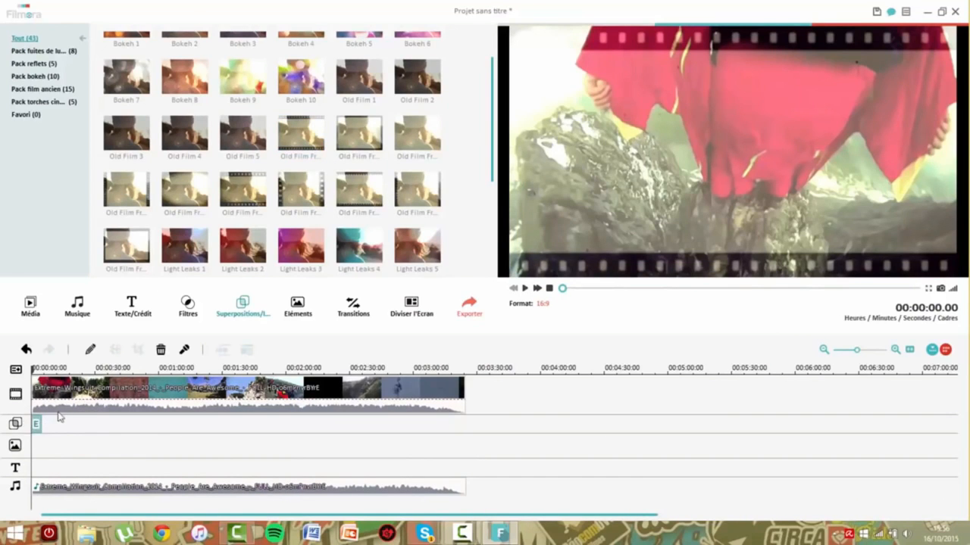
{"action": "left_click_drag", "start_coordinate": [48, 422], "coordinate": [74, 424]}
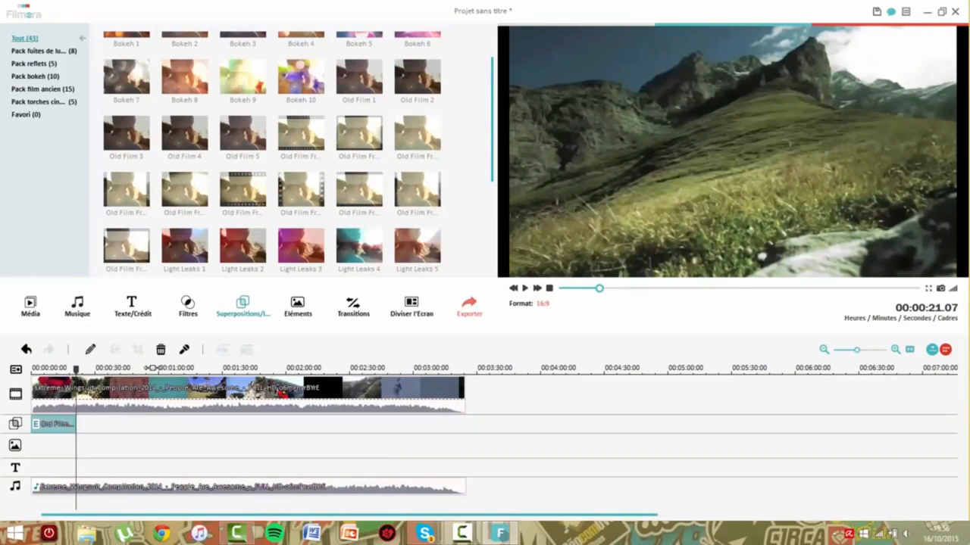
Shorten the Old Film Frame overlay at the start of the timeline to about 7 seconds
{"action": "left_click_drag", "start_coordinate": [153, 368], "coordinate": [344, 367]}
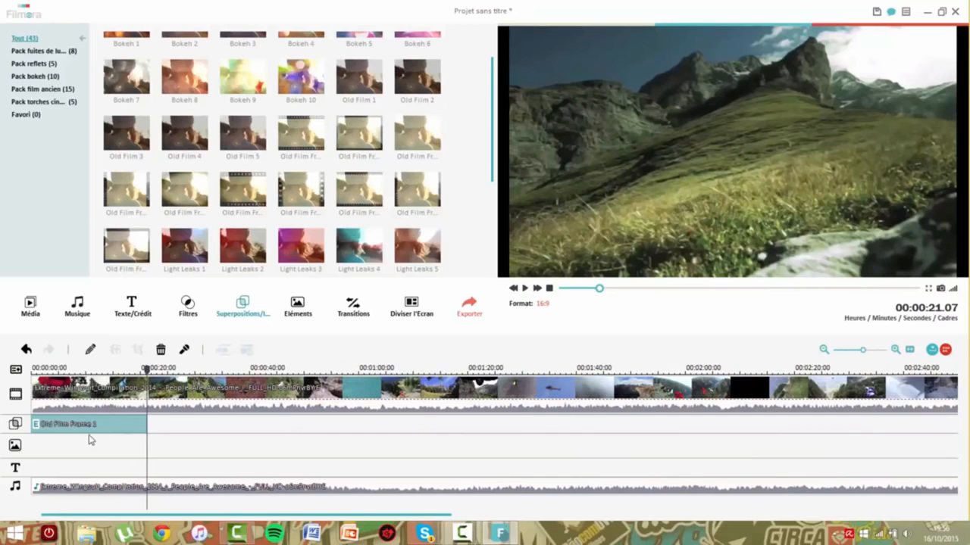
{"action": "left_click_drag", "start_coordinate": [146, 369], "coordinate": [187, 368]}
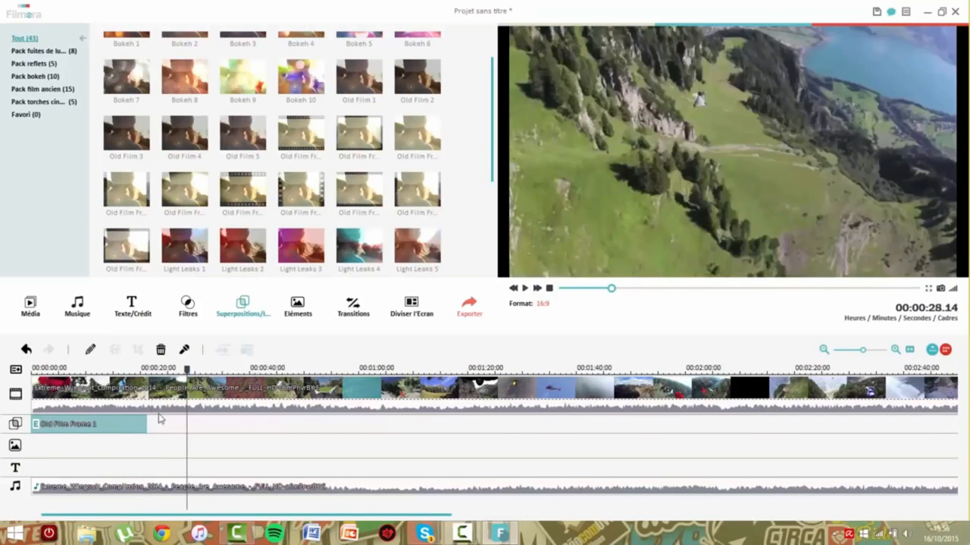
{"action": "left_click_drag", "start_coordinate": [187, 369], "coordinate": [78, 370]}
{"action": "left_click_drag", "start_coordinate": [77, 424], "coordinate": [72, 424]}
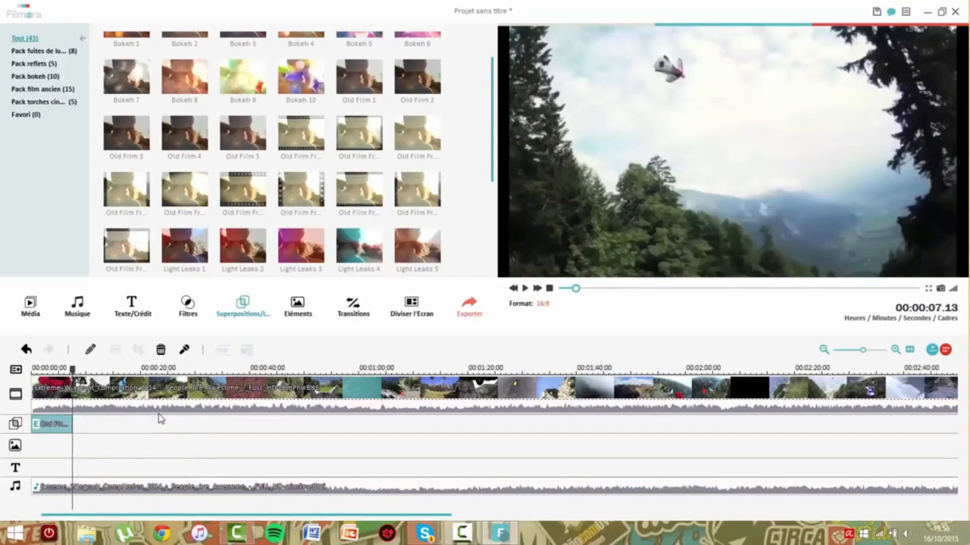
Play the opening from the start at a lower sound volume, and extend the Old Film Frame overlay to about 9 seconds
{"action": "left_click", "coordinate": [40, 370]}
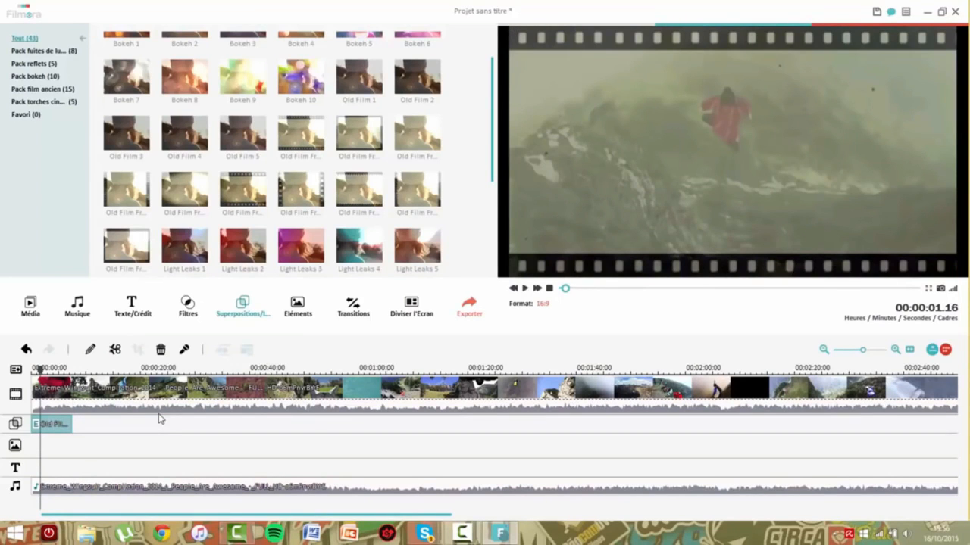
{"action": "left_click_drag", "start_coordinate": [40, 369], "coordinate": [32, 370]}
{"action": "key", "text": "XF86AudioLowerVolume"}
{"action": "key", "text": "XF86AudioLowerVolume"}
{"action": "key", "text": "XF86AudioLowerVolume"}
{"action": "key", "text": "XF86AudioLowerVolume"}
{"action": "key", "text": "XF86AudioLowerVolume"}
{"action": "key", "text": "XF86AudioLowerVolume"}
{"action": "key", "text": "XF86AudioLowerVolume"}
{"action": "key", "text": "XF86AudioLowerVolume"}
{"action": "key", "text": "XF86AudioLowerVolume"}
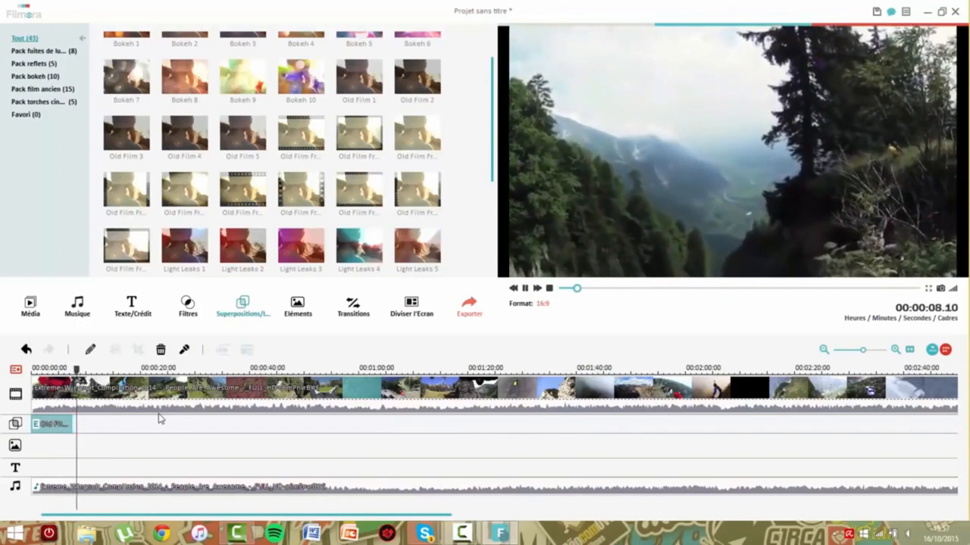
{"action": "key", "text": "space"}
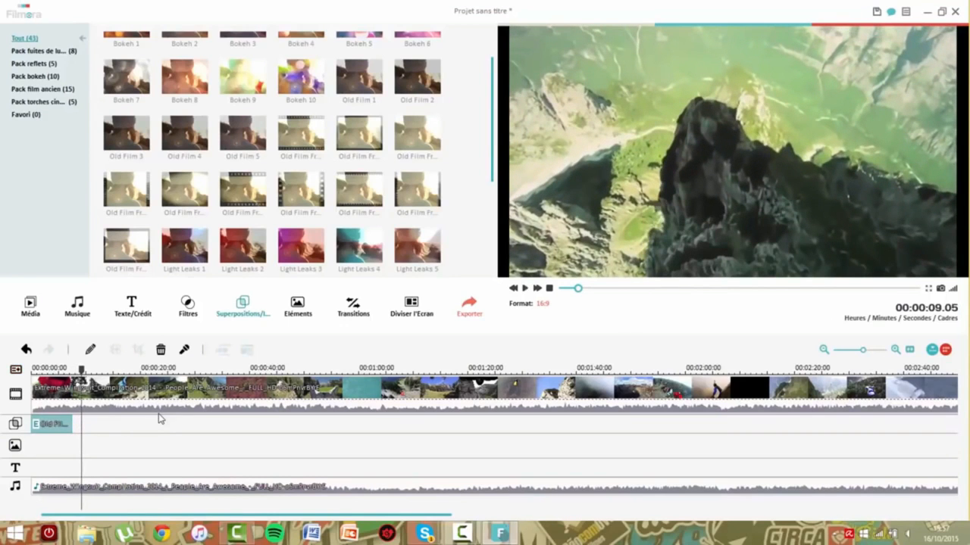
{"action": "left_click_drag", "start_coordinate": [72, 424], "coordinate": [79, 424]}
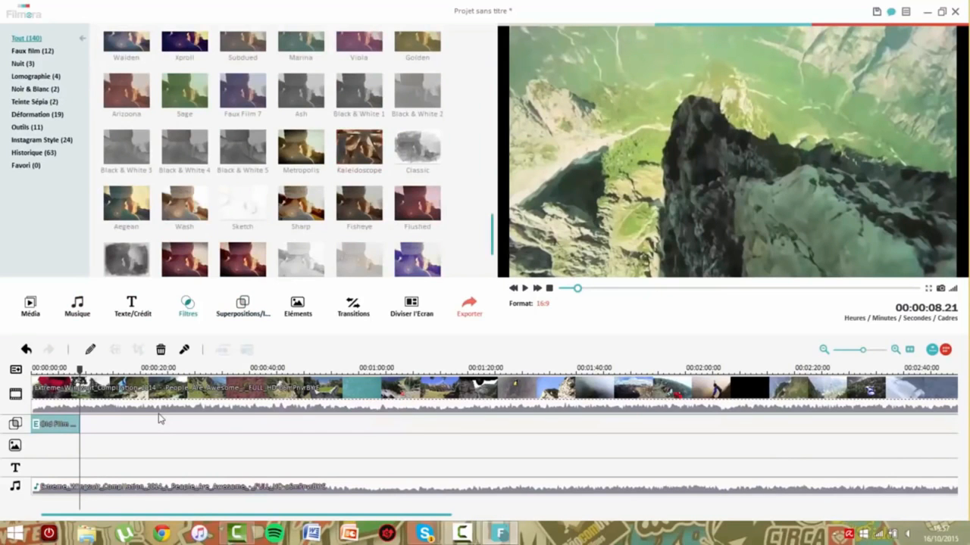
Browse the full filter collection and preview SimpleElegent, BW_Noise, Rainbow1, VignetteRadius and Old video
{"action": "scroll", "coordinate": [295, 152], "scroll_direction": "up", "scroll_amount": 15}
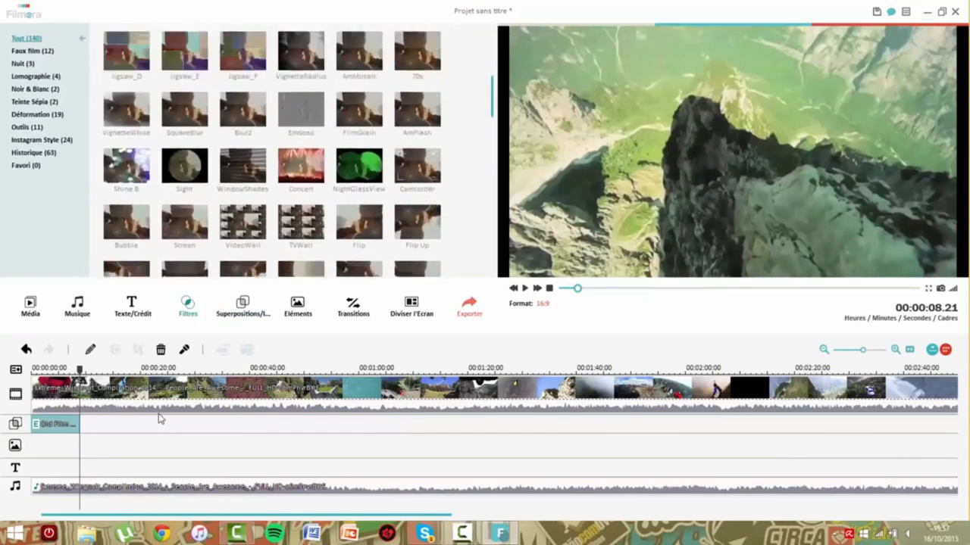
{"action": "scroll", "coordinate": [159, 419], "scroll_direction": "up", "scroll_amount": 3}
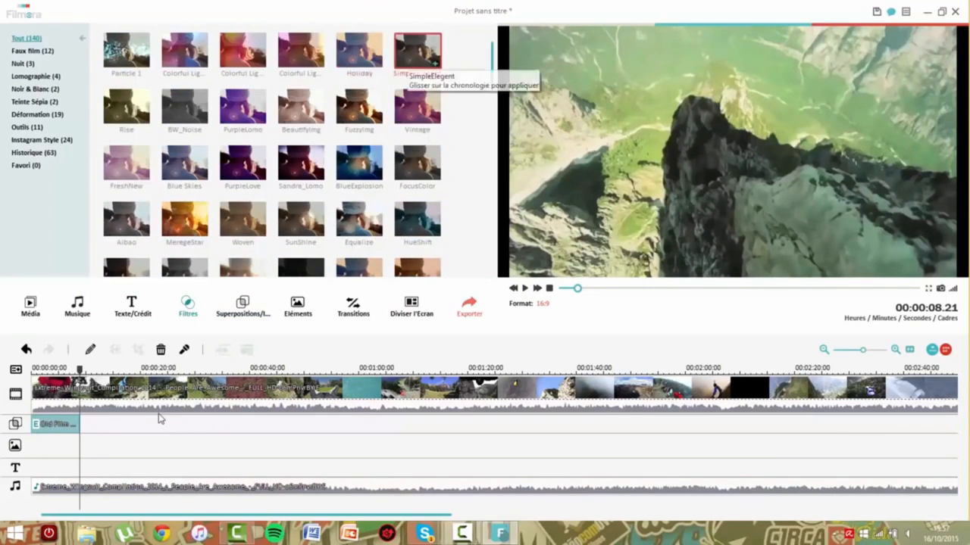
{"action": "double_click", "coordinate": [413, 55]}
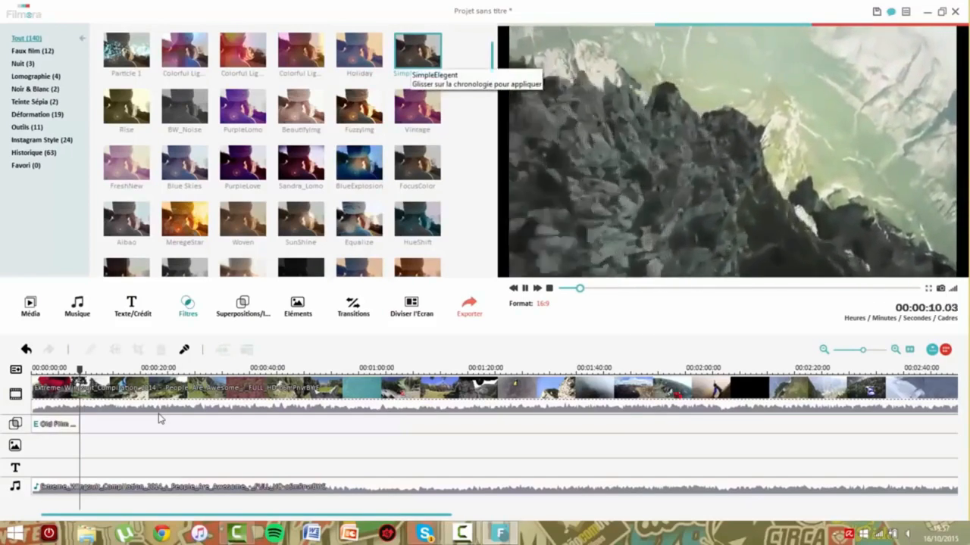
{"action": "double_click", "coordinate": [185, 107]}
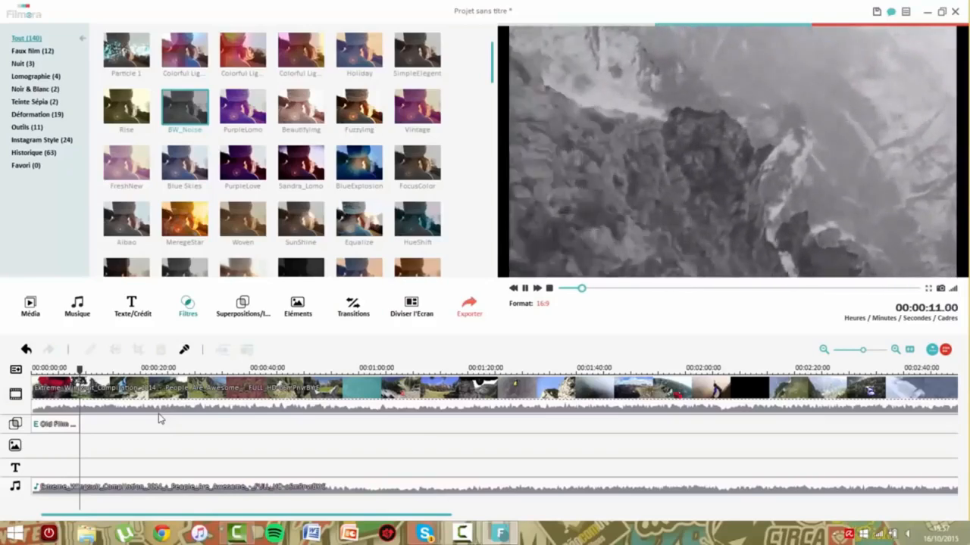
{"action": "scroll", "coordinate": [185, 124], "scroll_direction": "down", "scroll_amount": 6}
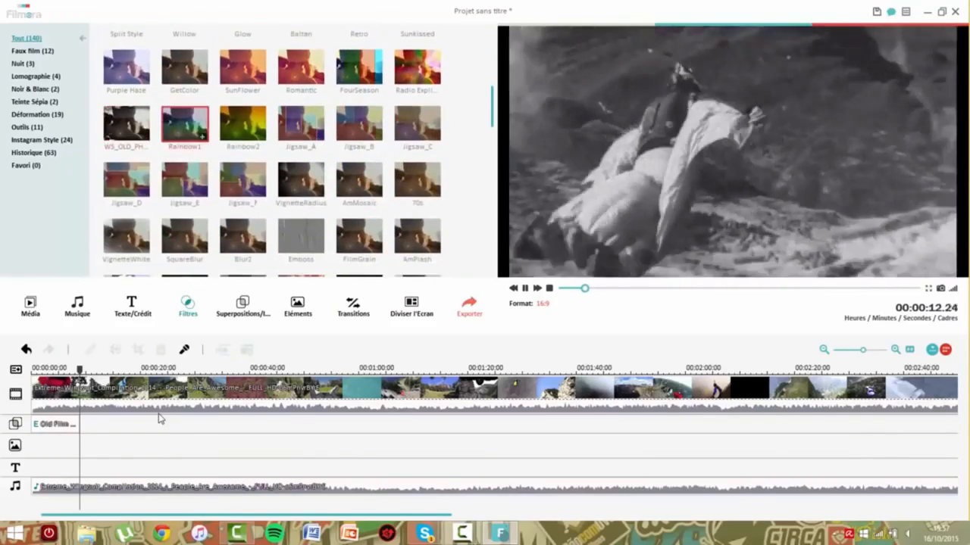
{"action": "left_click", "coordinate": [184, 123]}
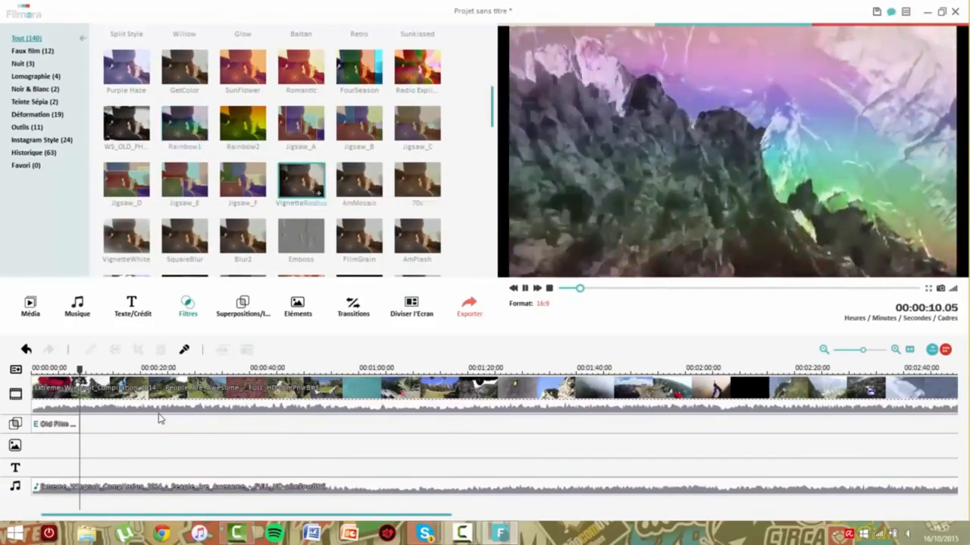
{"action": "scroll", "coordinate": [300, 180], "scroll_direction": "down", "scroll_amount": 7}
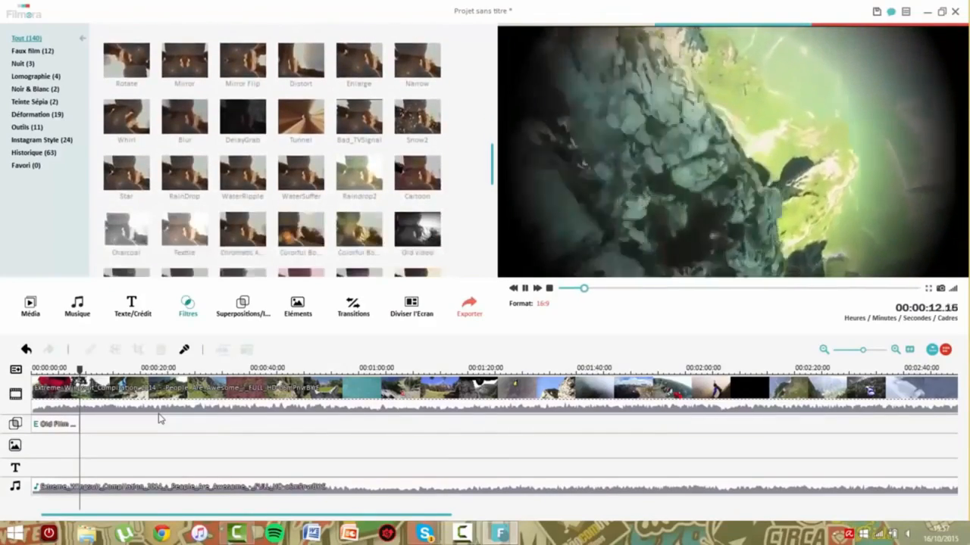
{"action": "left_click", "coordinate": [426, 154]}
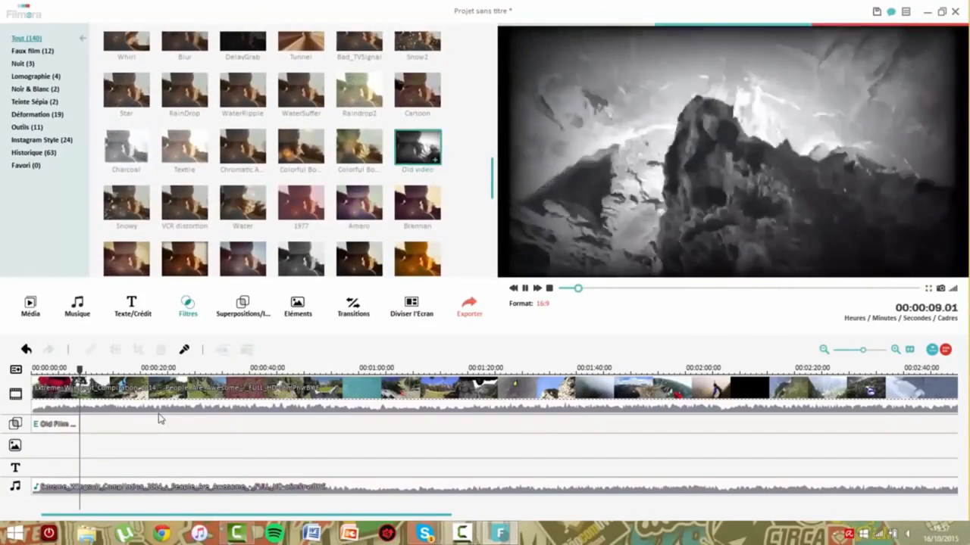
Place the Old video filter at the start of the timeline and play back the opening with it
{"action": "left_click_drag", "start_coordinate": [426, 153], "coordinate": [89, 425]}
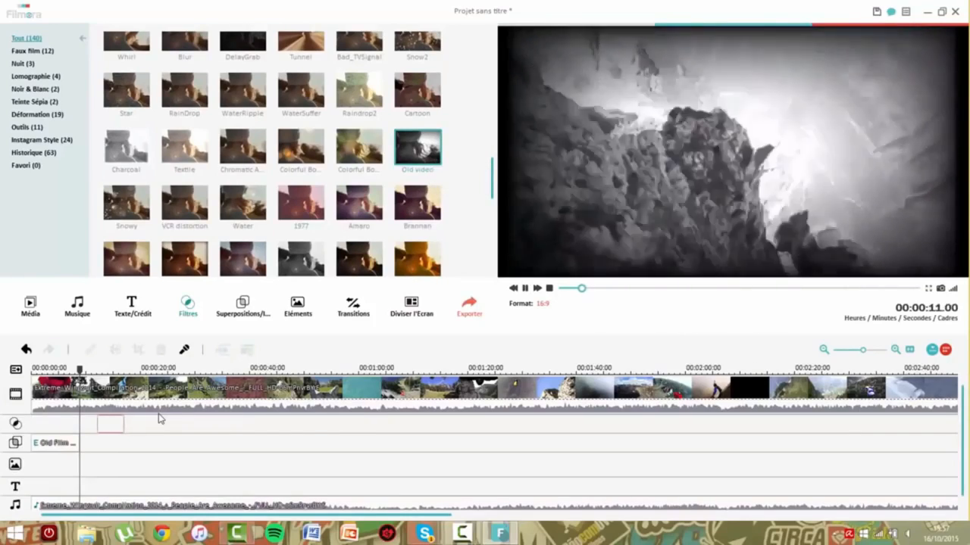
{"action": "left_click_drag", "start_coordinate": [159, 418], "coordinate": [159, 418]}
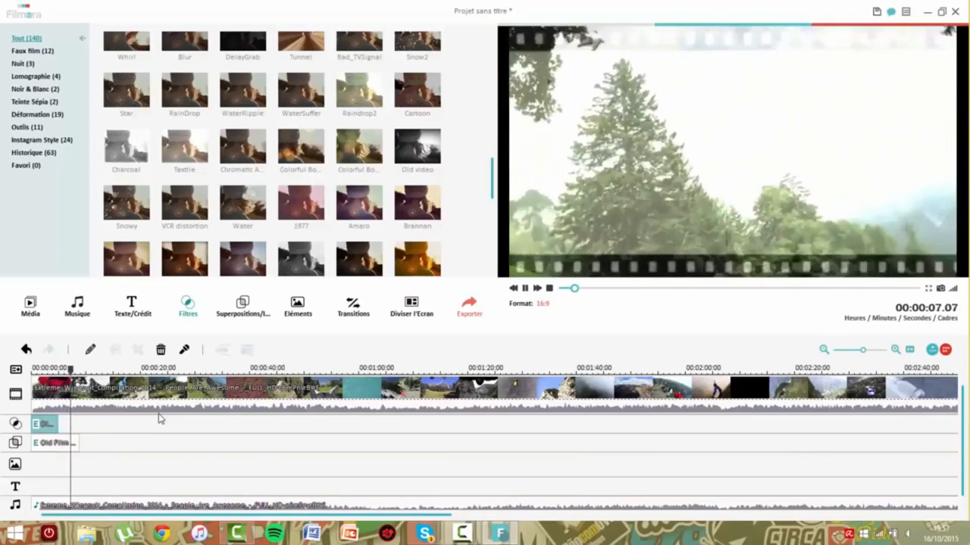
{"action": "key", "text": "space"}
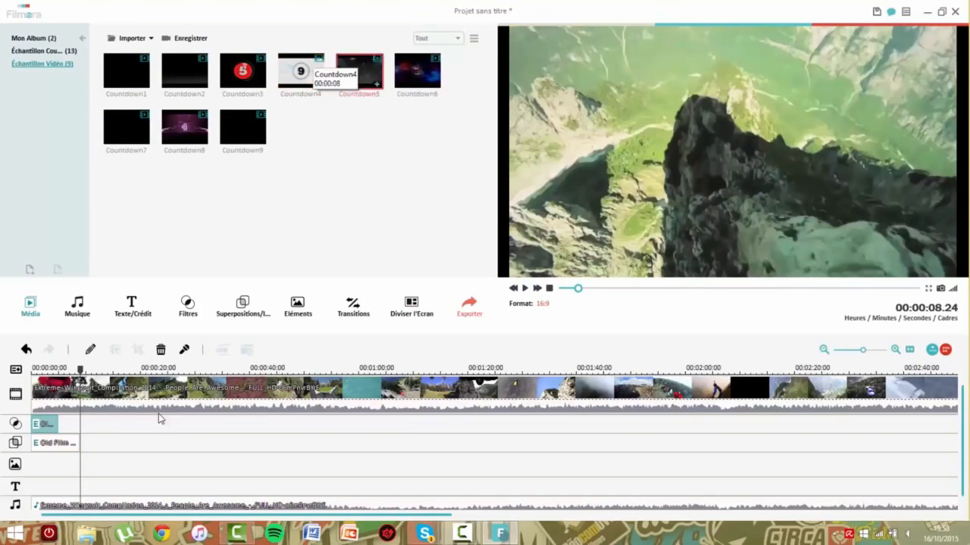
Insert the Countdown4 sample clip at the start of the video track and shift the filter and overlay to begin right after it
{"action": "double_click", "coordinate": [291, 79]}
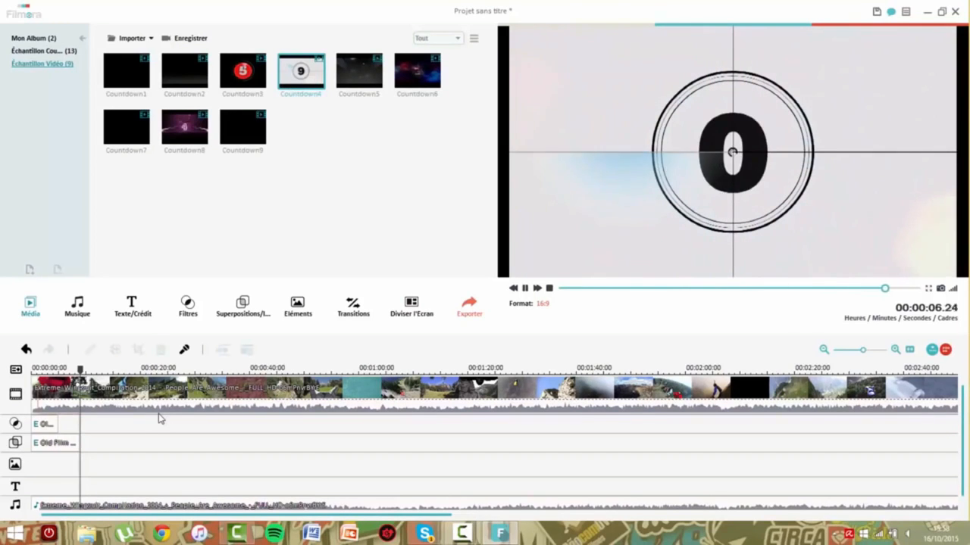
{"action": "left_click_drag", "start_coordinate": [159, 418], "coordinate": [159, 419]}
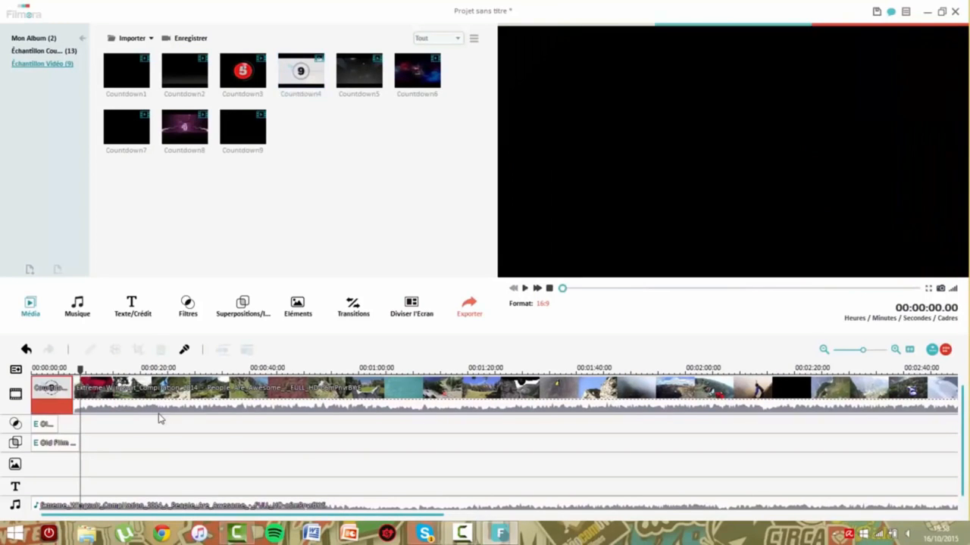
{"action": "mouse_move", "coordinate": [45, 424]}
{"action": "left_mouse_down"}
{"action": "mouse_move", "coordinate": [86, 424]}
{"action": "mouse_move", "coordinate": [87, 443]}
{"action": "left_mouse_up"}
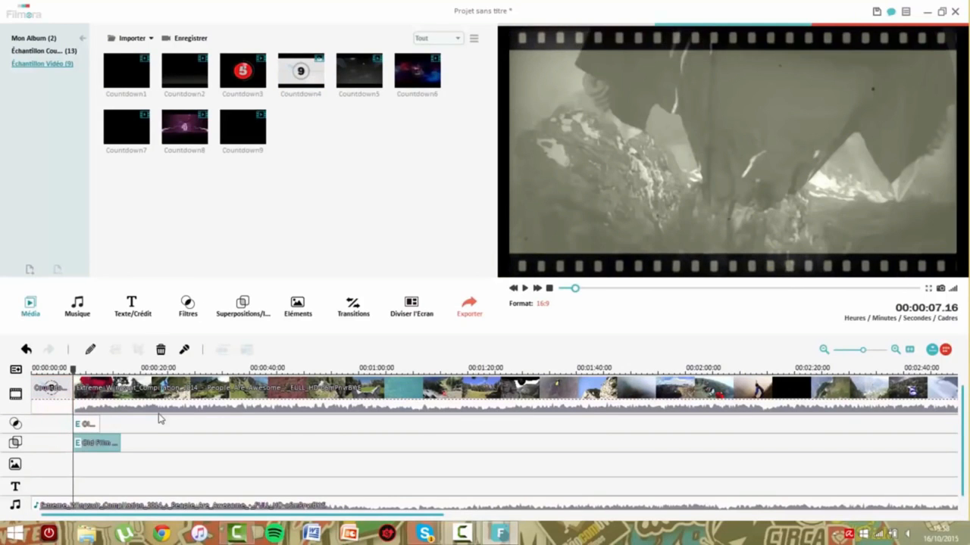
Play the sequence from the start through the countdown and the old-film section
{"action": "key", "text": "Home"}
{"action": "key", "text": "space"}
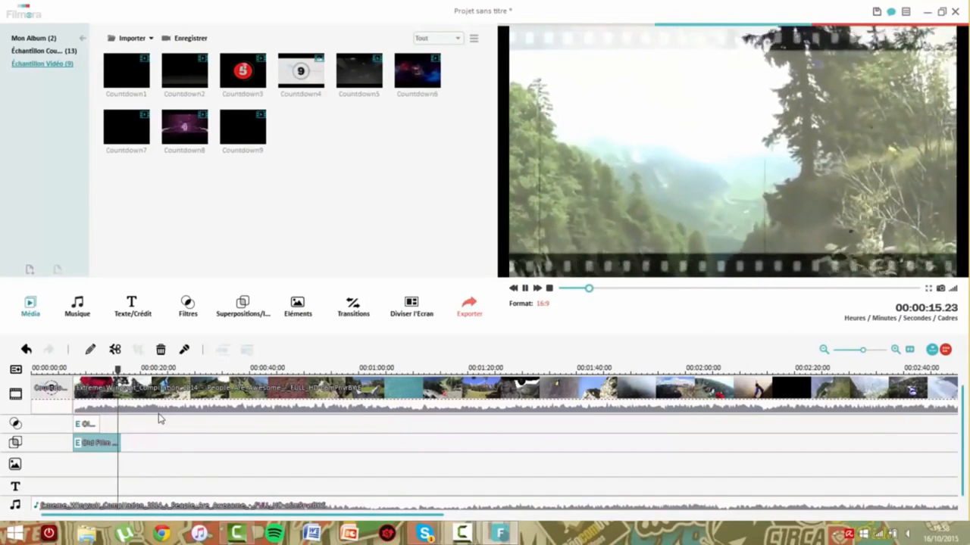
{"action": "key", "text": "space"}
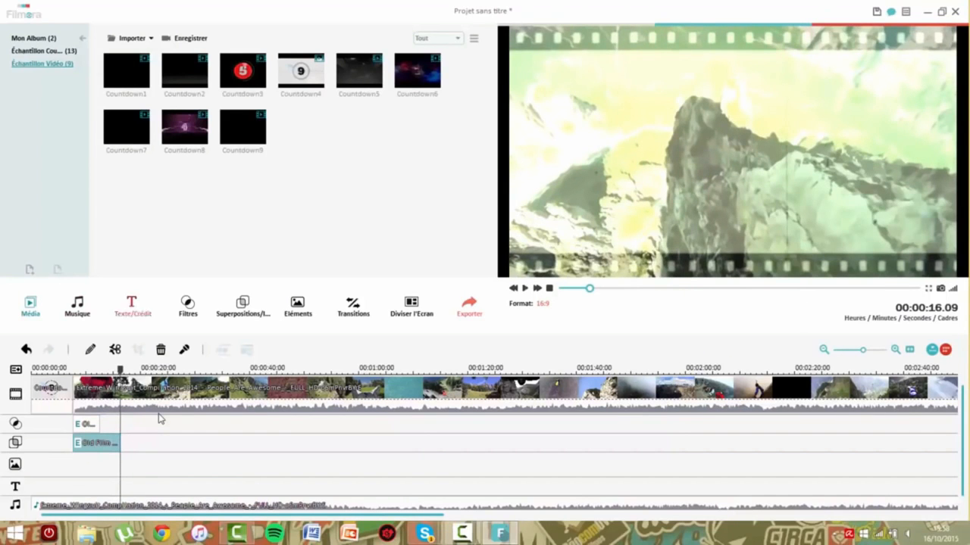
Look through the filters, overlays and music, and browse the full collection of text and credit templates
{"action": "left_click", "coordinate": [159, 416]}
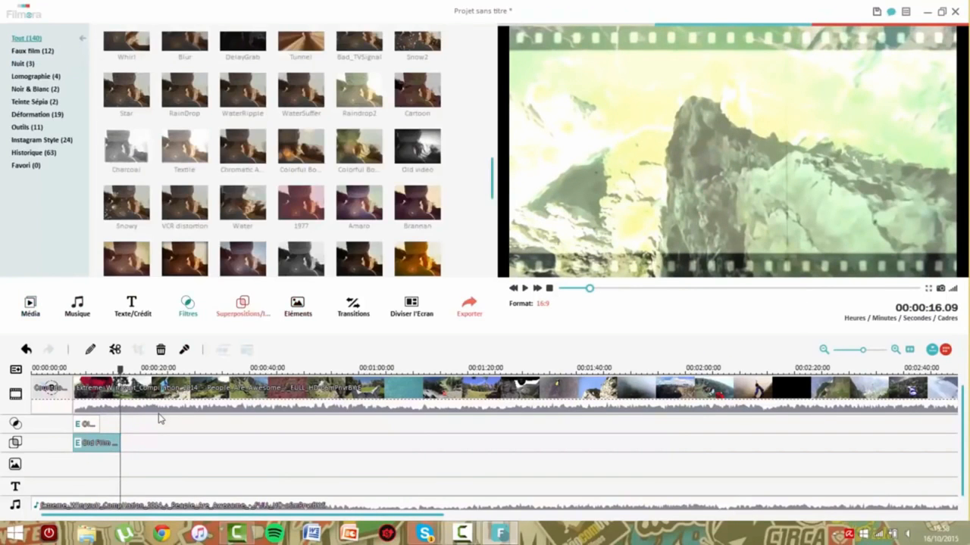
{"action": "left_click", "coordinate": [242, 306]}
{"action": "left_click", "coordinate": [132, 306]}
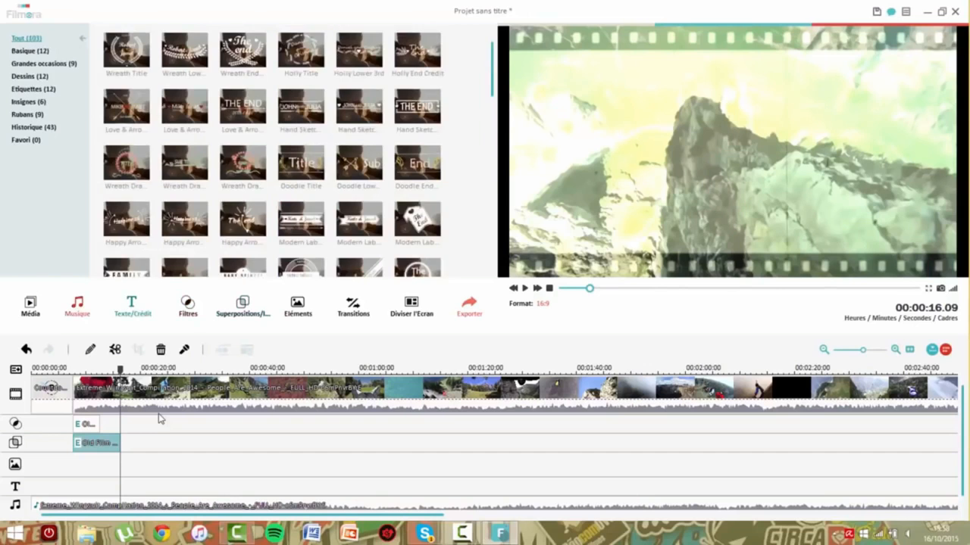
{"action": "left_click", "coordinate": [77, 306]}
{"action": "left_click", "coordinate": [133, 306]}
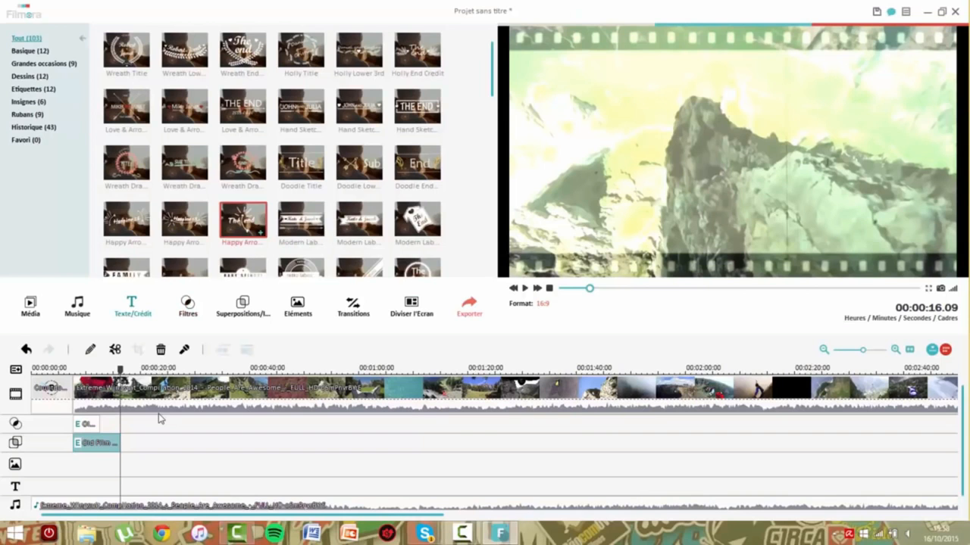
{"action": "scroll", "coordinate": [273, 151], "scroll_direction": "down", "scroll_amount": 10}
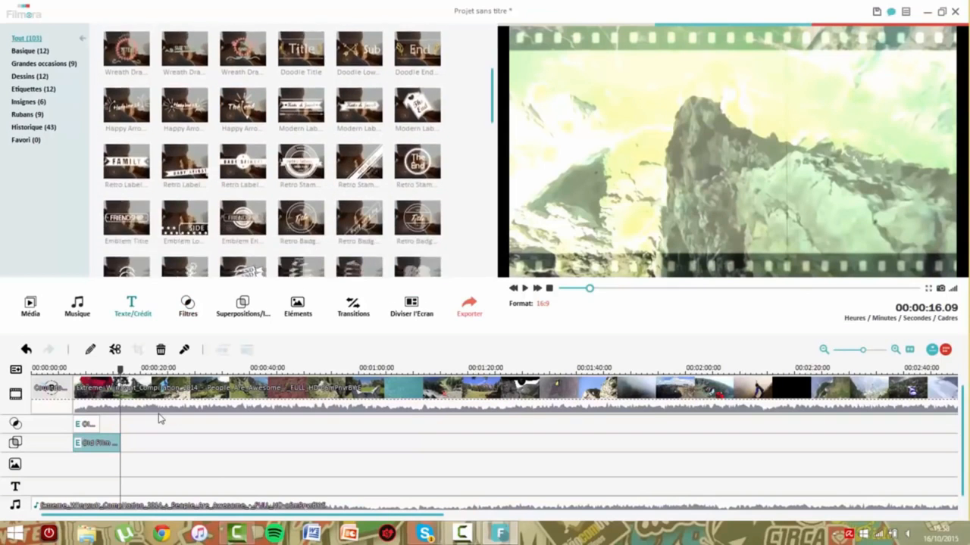
{"action": "scroll", "coordinate": [273, 151], "scroll_direction": "up", "scroll_amount": 10}
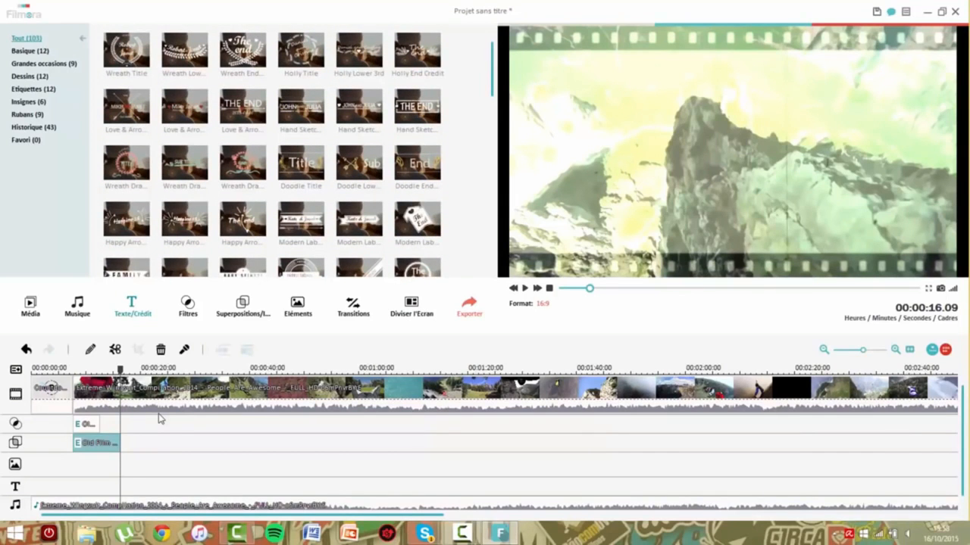
Preview the Hand Sketch end title, and place the Retro Stamp "The End" title right after the end of the video
{"action": "scroll", "coordinate": [159, 418], "scroll_direction": "right", "scroll_amount": 4}
{"action": "scroll", "coordinate": [159, 418], "scroll_direction": "down", "scroll_amount": 10}
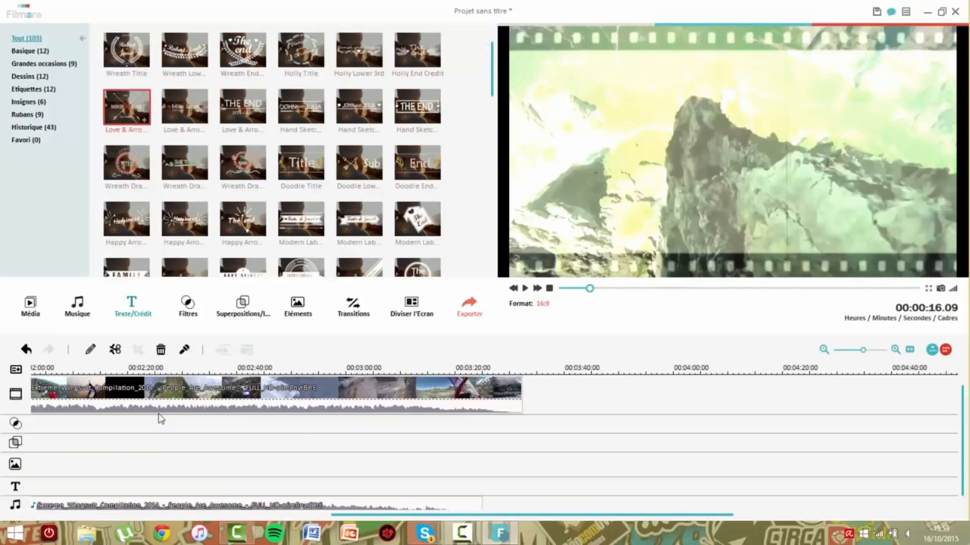
{"action": "left_click", "coordinate": [418, 106]}
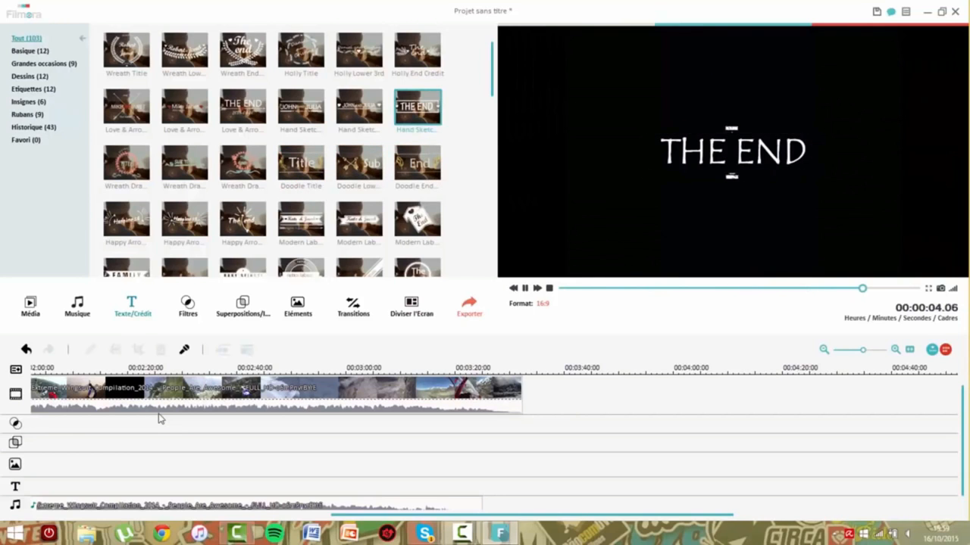
{"action": "scroll", "coordinate": [273, 151], "scroll_direction": "down", "scroll_amount": 1}
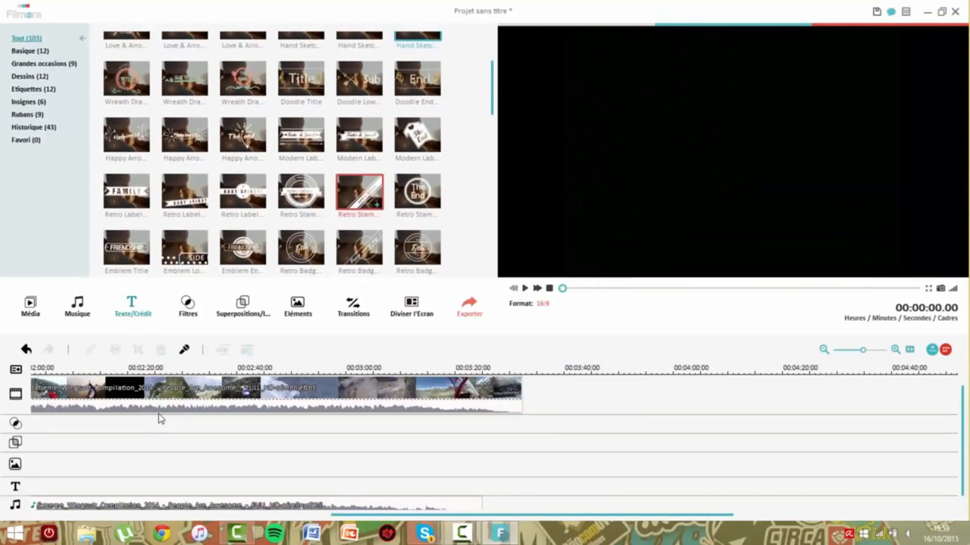
{"action": "left_click", "coordinate": [417, 191]}
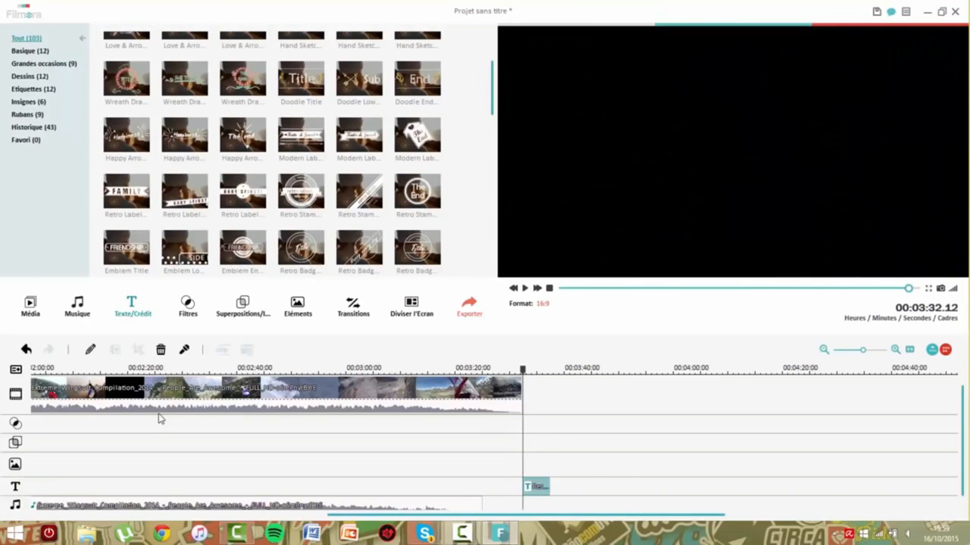
Open the end title for editing and try a first name in place of its text, clearing it again
{"action": "right_click", "coordinate": [527, 485]}
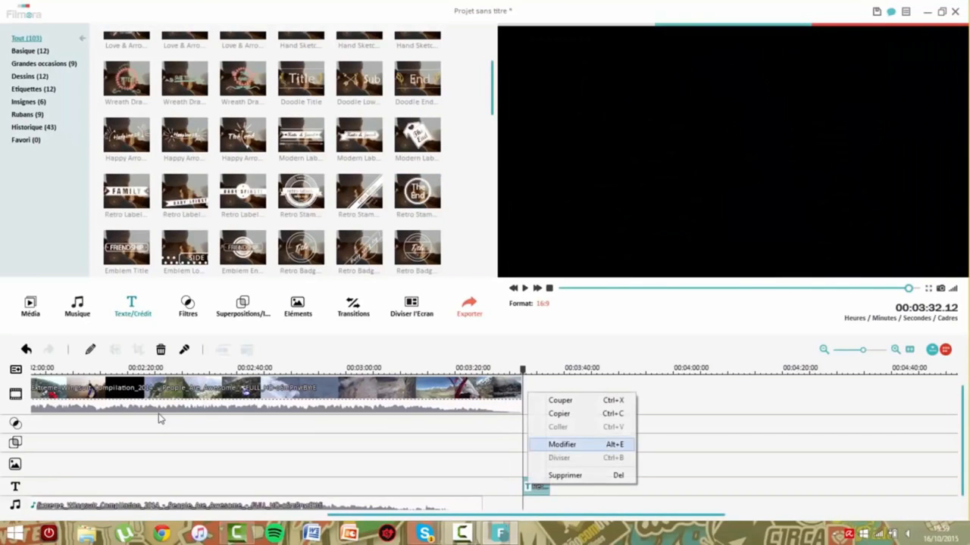
{"action": "left_click", "coordinate": [565, 445]}
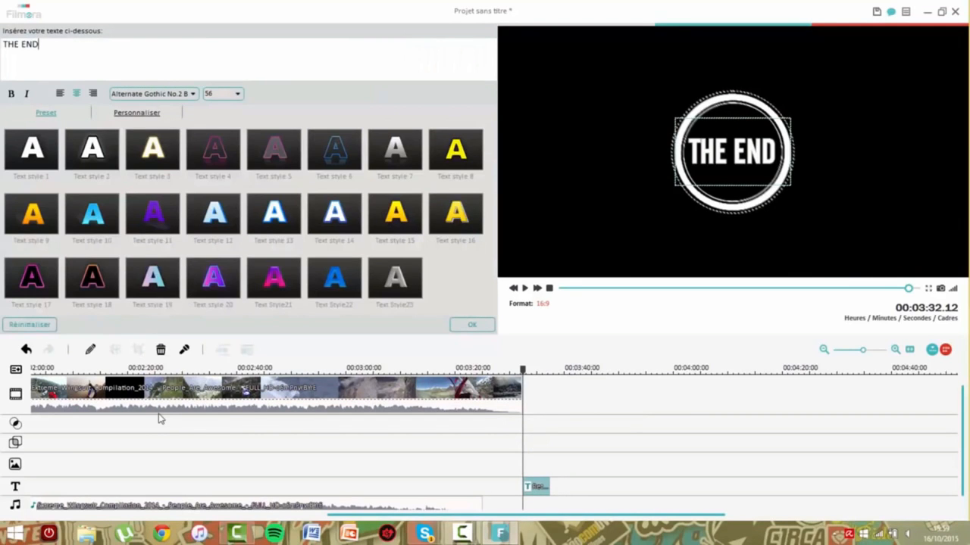
{"action": "key", "text": "ctrl+a"}
{"action": "type", "text": "Thom"}
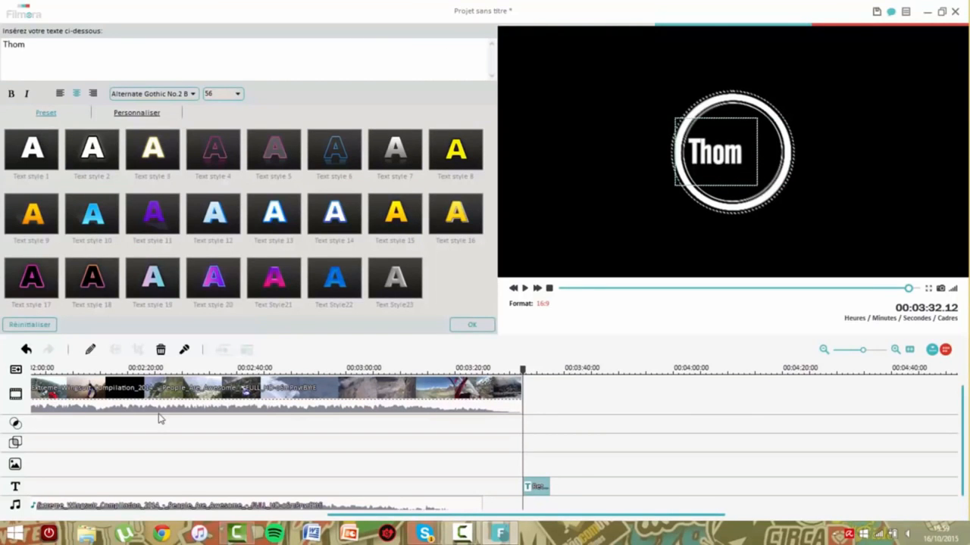
{"action": "type", "text": "as"}
{"action": "key", "text": "BackSpace"}
{"action": "key", "text": "BackSpace"}
{"action": "key", "text": "BackSpace"}
{"action": "key", "text": "BackSpace"}
{"action": "key", "text": "BackSpace"}
{"action": "key", "text": "BackSpace"}
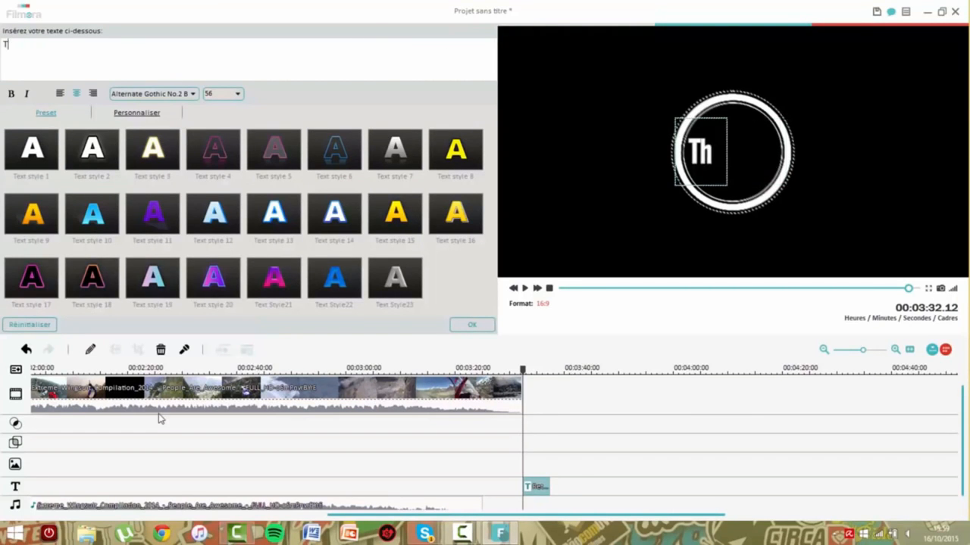
Enter THE END in capitals as the end title's text
{"action": "type", "text": "T"}
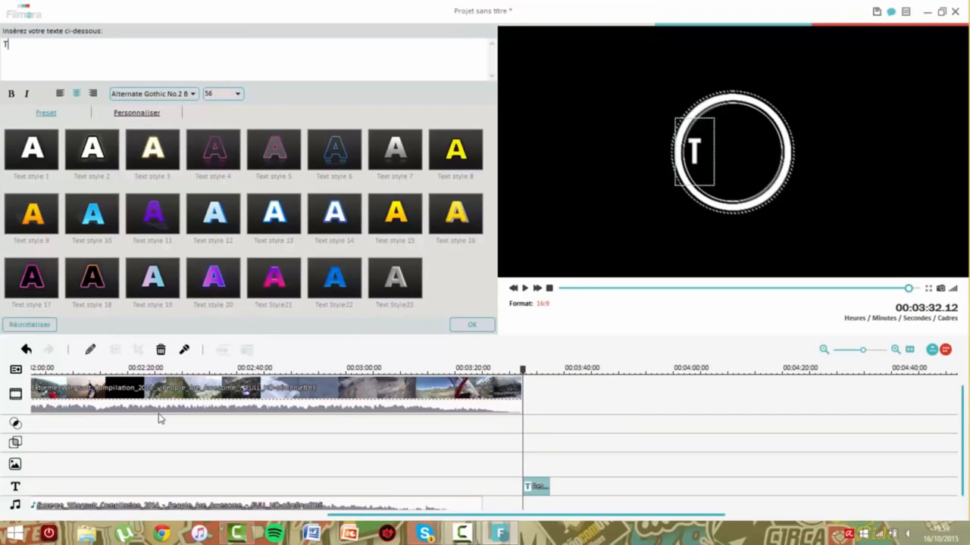
{"action": "type", "text": "he"}
{"action": "key", "text": "BackSpace"}
{"action": "key", "text": "BackSpace"}
{"action": "type", "text": "He"}
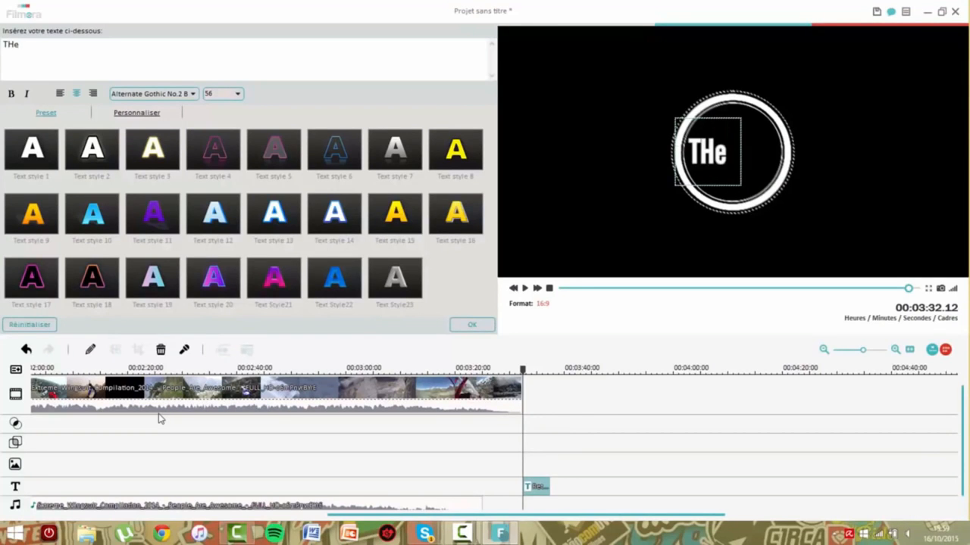
{"action": "key", "text": "BackSpace"}
{"action": "type", "text": "E"}
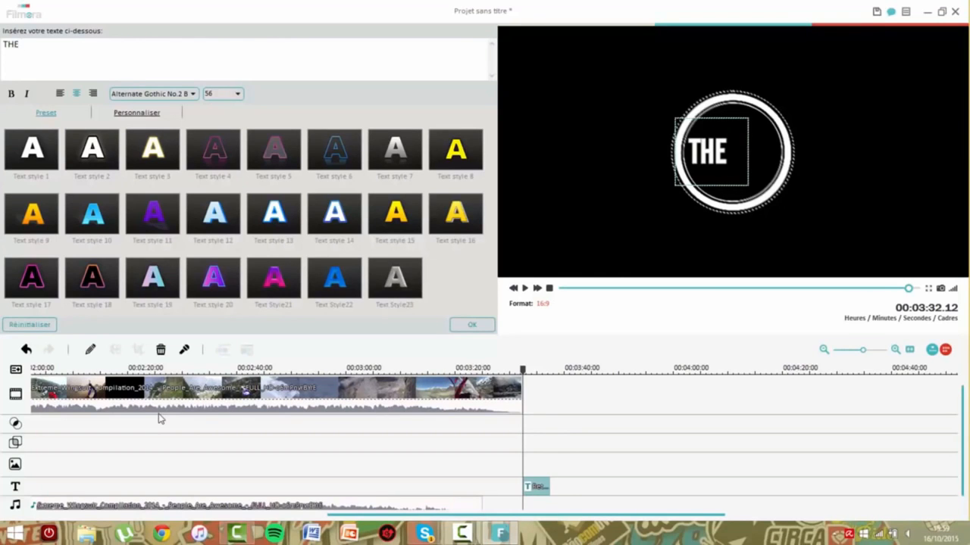
{"action": "type", "text": " END"}
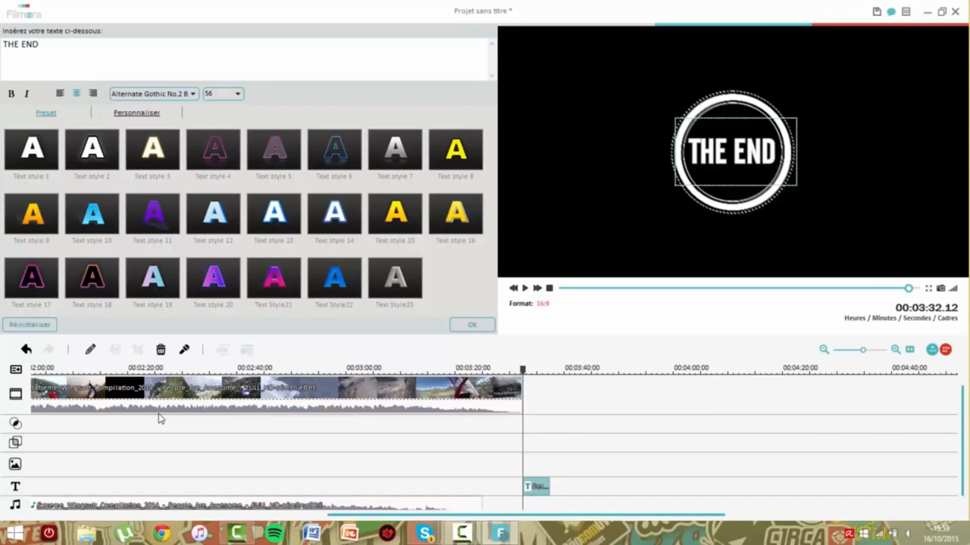
Try the Arabic Typesetting font and the Text style 15 and Text style 16 presets on the end title
{"action": "left_click", "coordinate": [192, 94]}
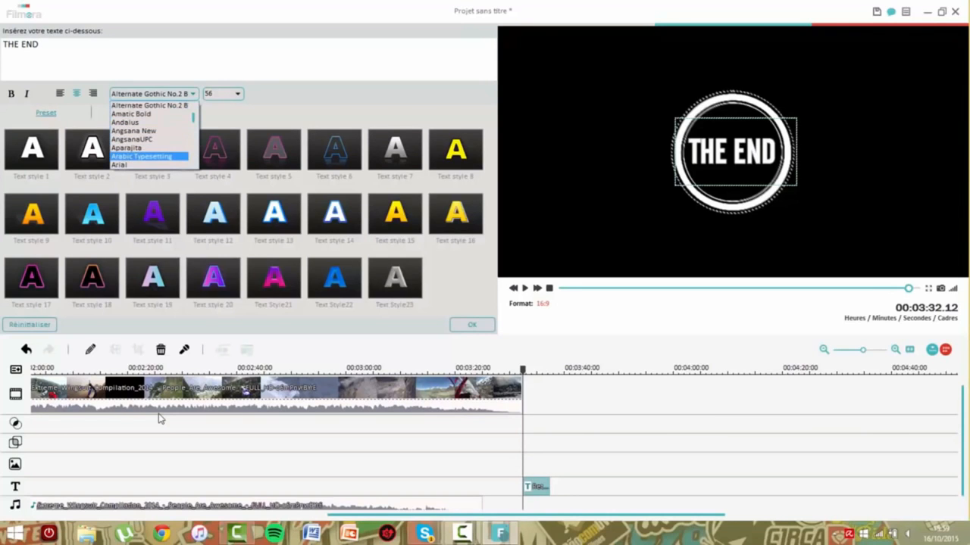
{"action": "left_click", "coordinate": [144, 157]}
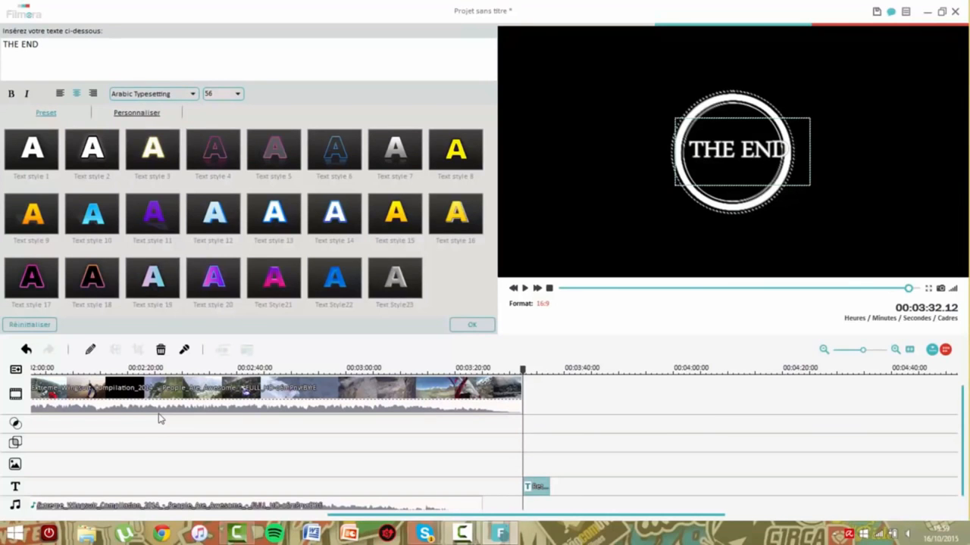
{"action": "left_click", "coordinate": [193, 94]}
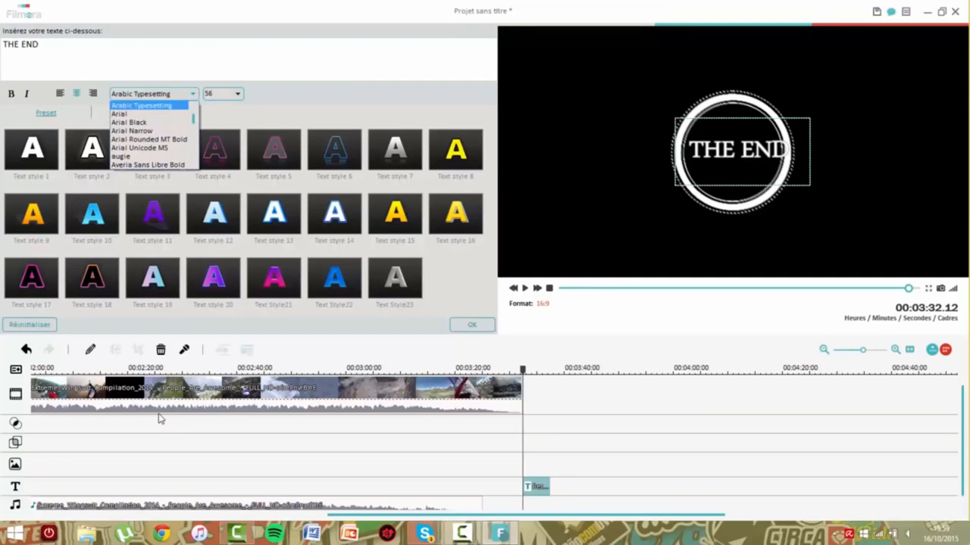
{"action": "left_click", "coordinate": [192, 94]}
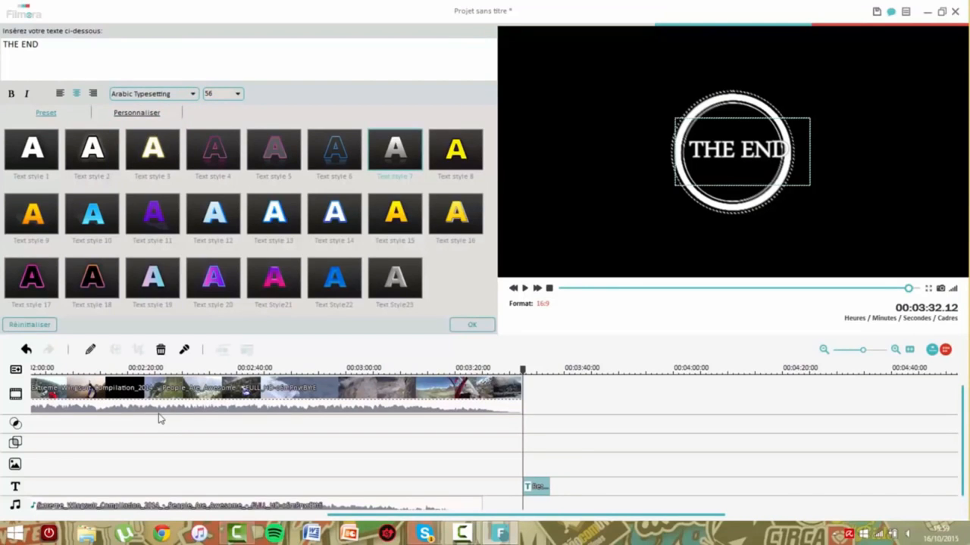
{"action": "left_click", "coordinate": [395, 214]}
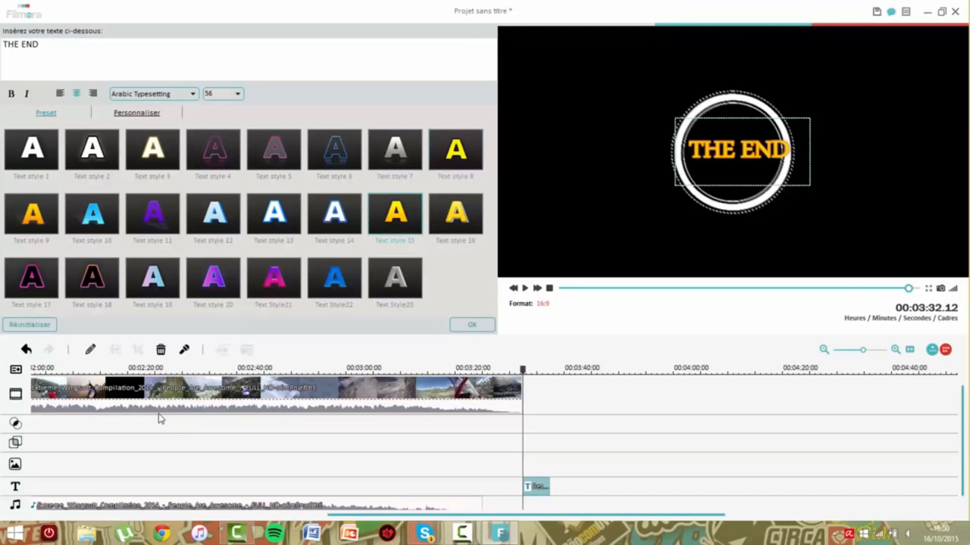
{"action": "left_click", "coordinate": [455, 214]}
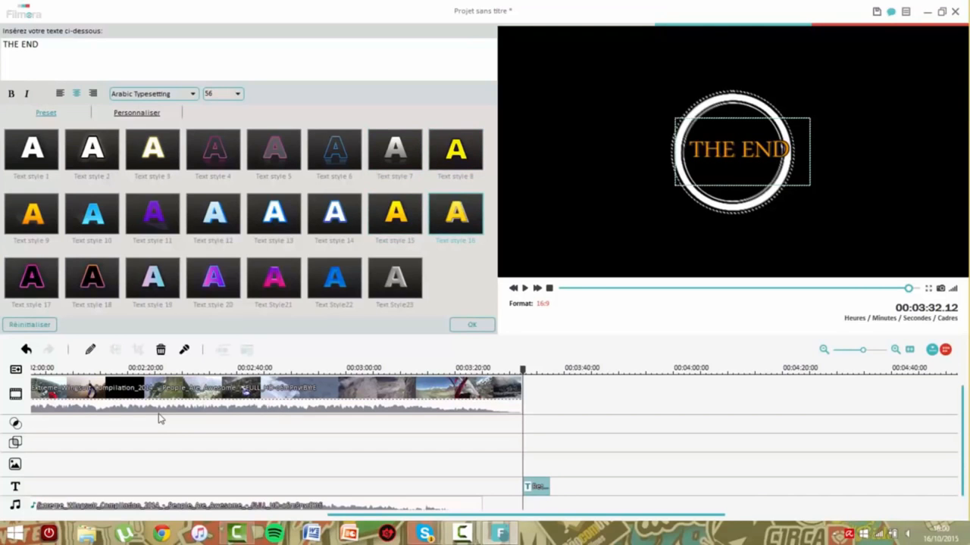
Give the end title the Text style 1 preset and the Agency FB font, and accept the changes
{"action": "left_click", "coordinate": [31, 149]}
{"action": "left_click", "coordinate": [153, 94]}
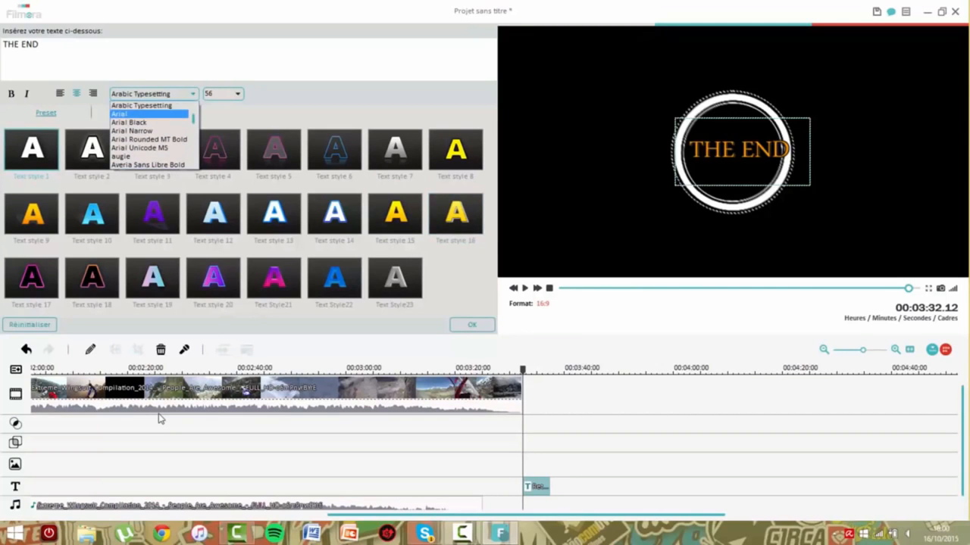
{"action": "scroll", "coordinate": [152, 134], "scroll_direction": "up", "scroll_amount": 5}
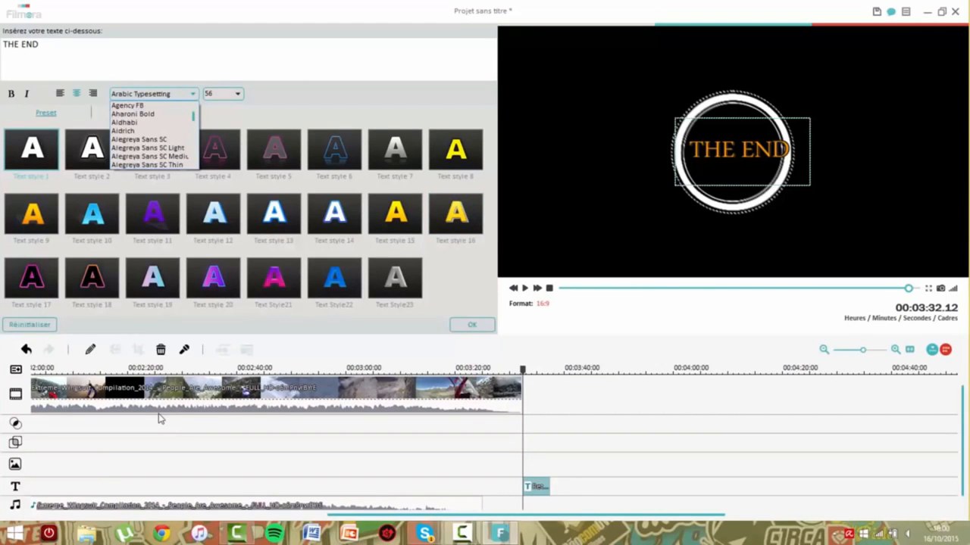
{"action": "left_click", "coordinate": [127, 106]}
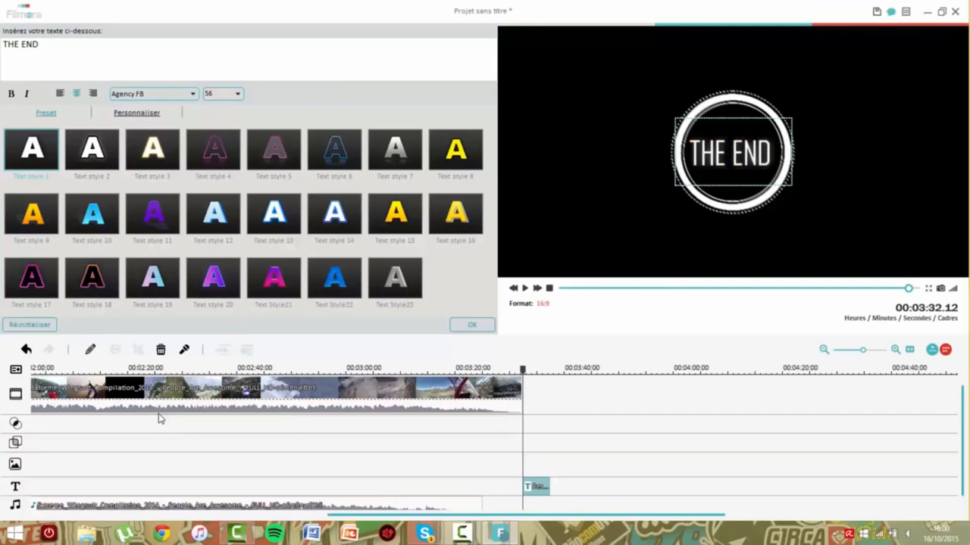
{"action": "left_click", "coordinate": [471, 324]}
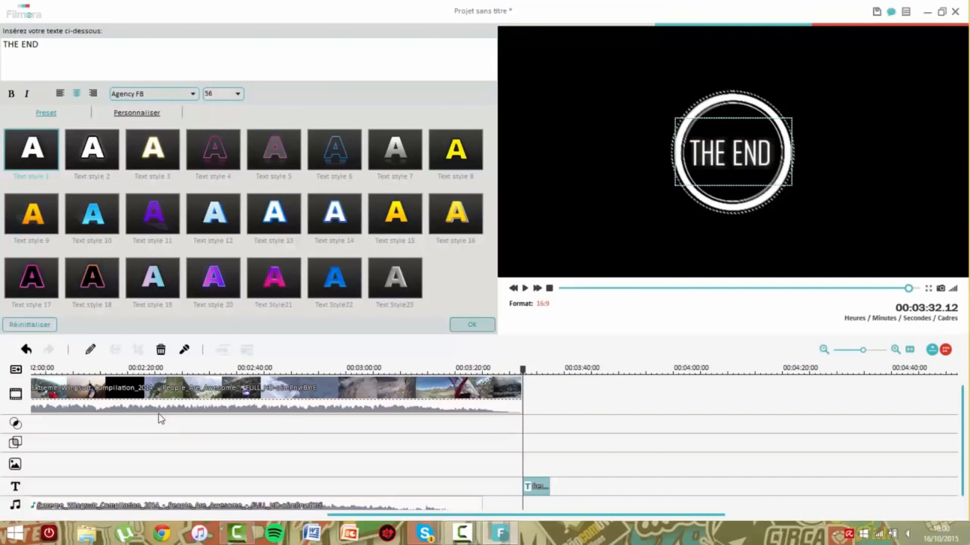
Play the last seconds of the video through to the end title
{"action": "key", "text": "Left"}
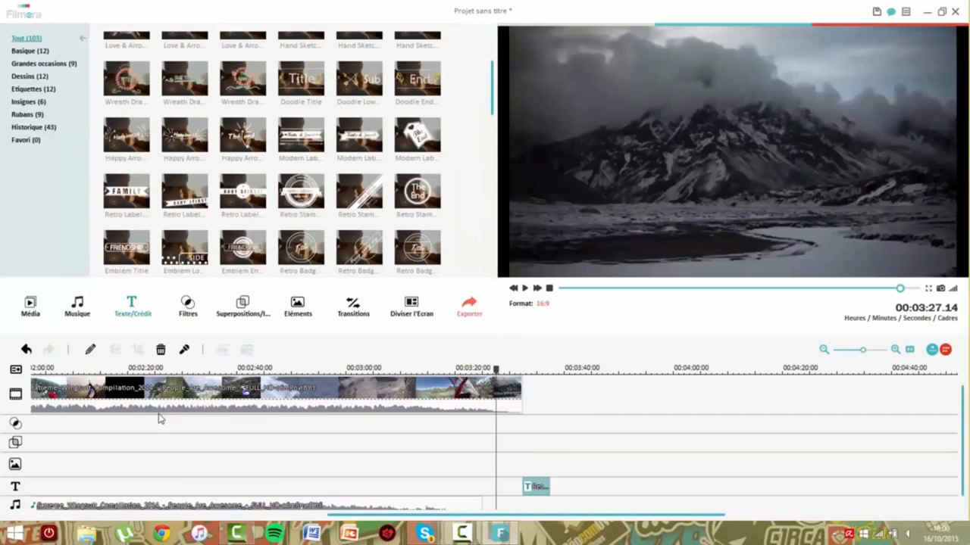
{"action": "key", "text": "space"}
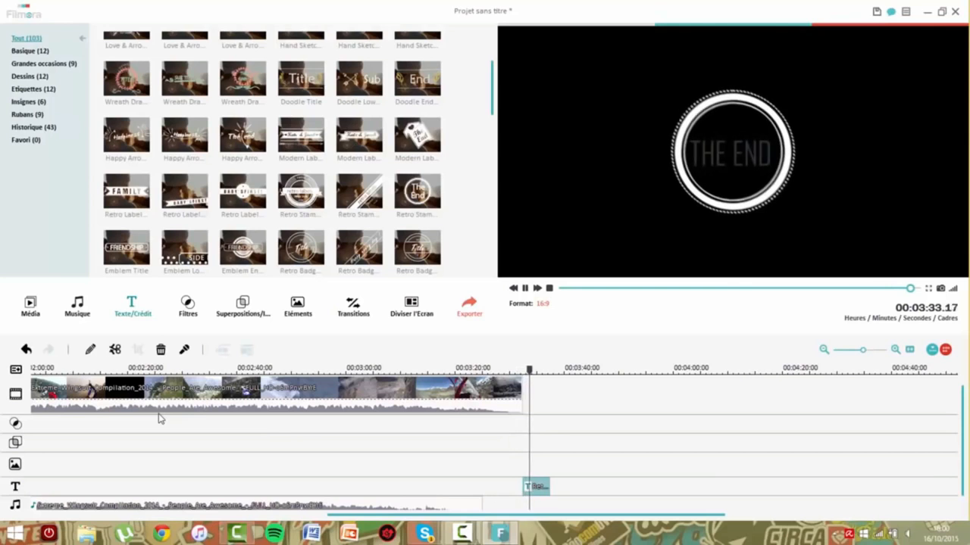
{"action": "key", "text": "space"}
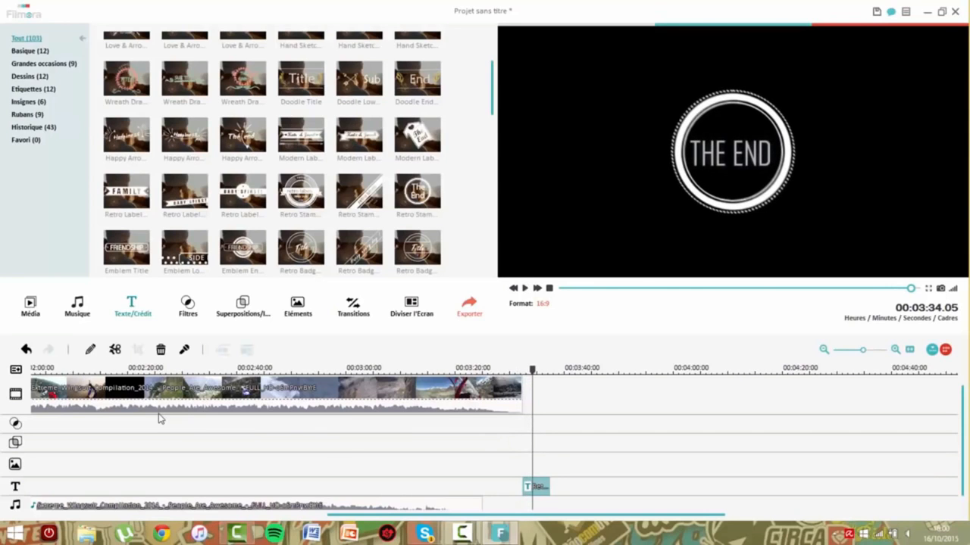
Move the end title earlier so it overlays the video's last seconds and ends with it, and play that section
{"action": "left_click_drag", "start_coordinate": [536, 487], "coordinate": [510, 487]}
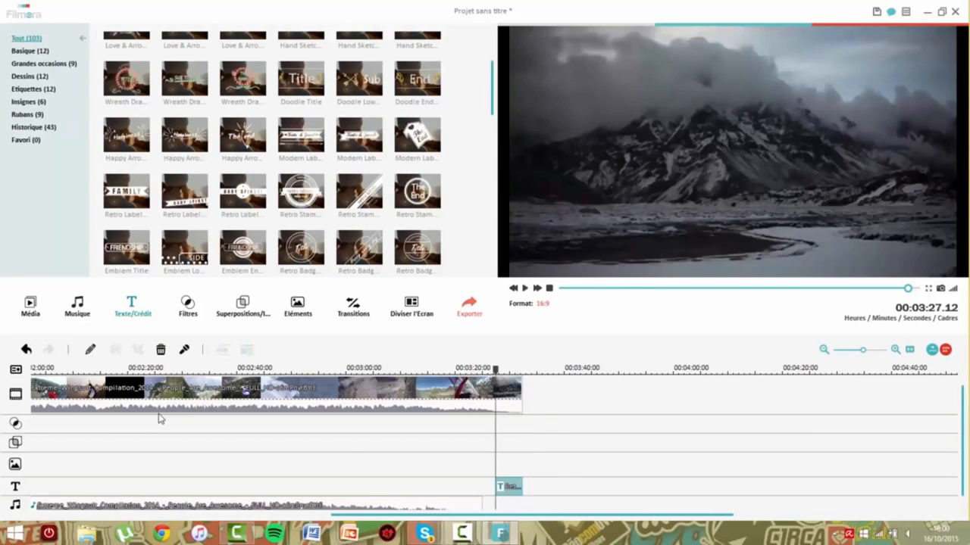
{"action": "key", "text": "space"}
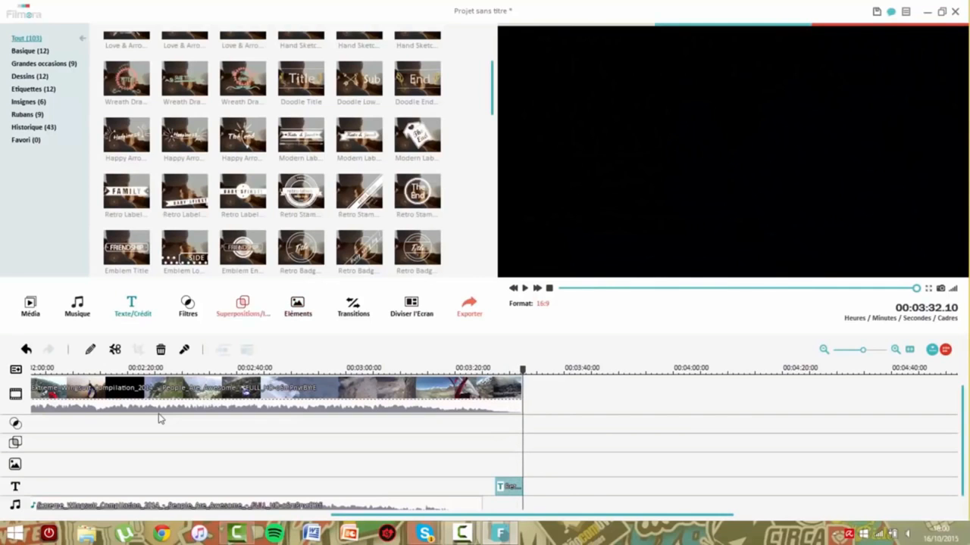
Look through the filters, overlays, elements, transitions and split-screen layouts
{"action": "left_click", "coordinate": [188, 306]}
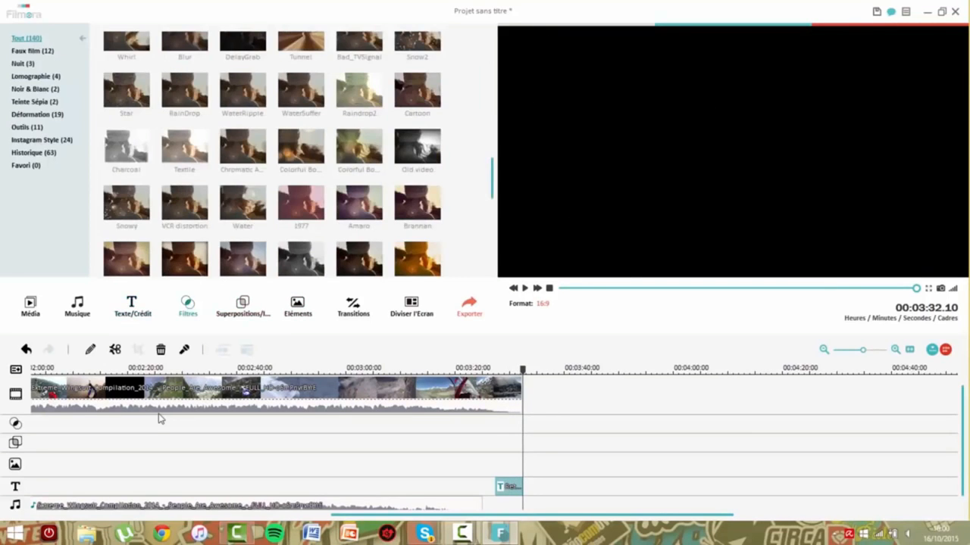
{"action": "left_click", "coordinate": [243, 306]}
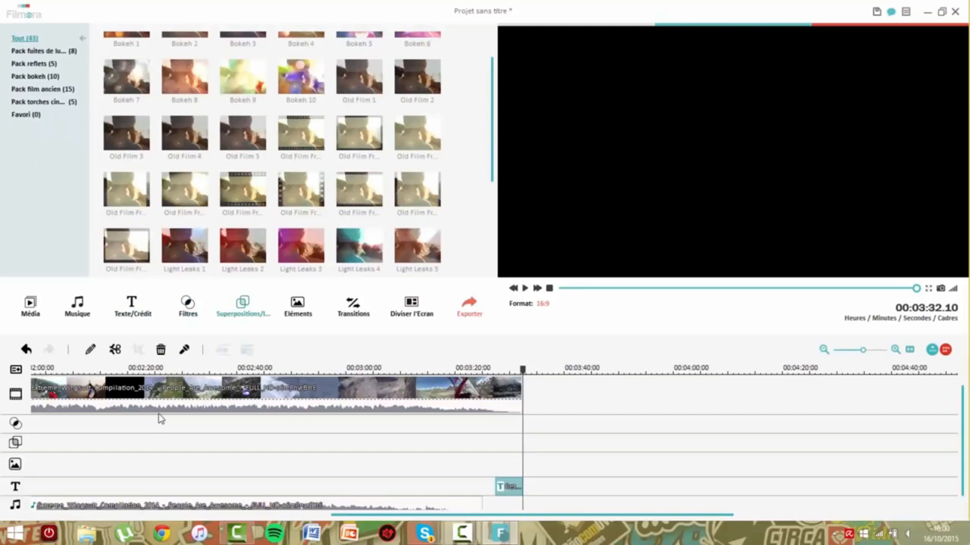
{"action": "left_click", "coordinate": [297, 306]}
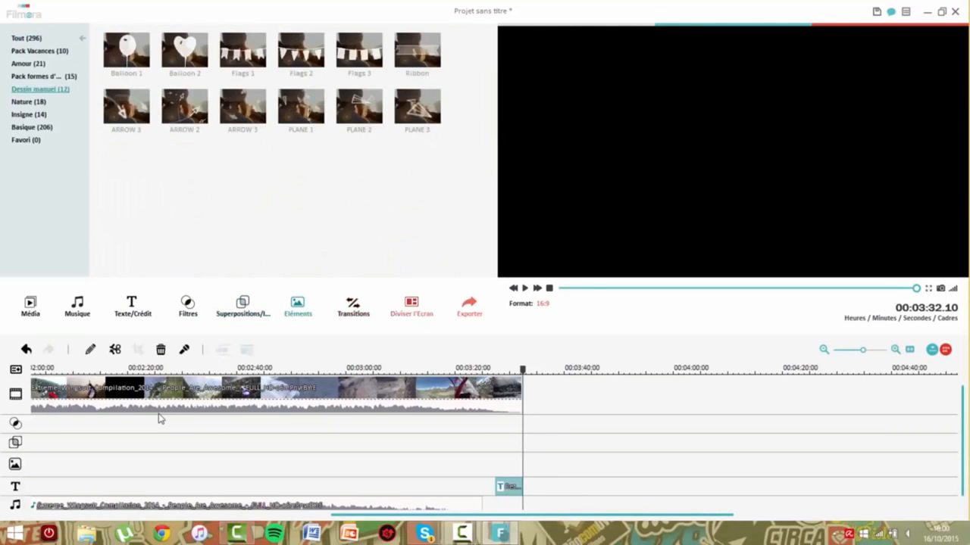
{"action": "left_click", "coordinate": [412, 306]}
{"action": "left_click", "coordinate": [353, 306]}
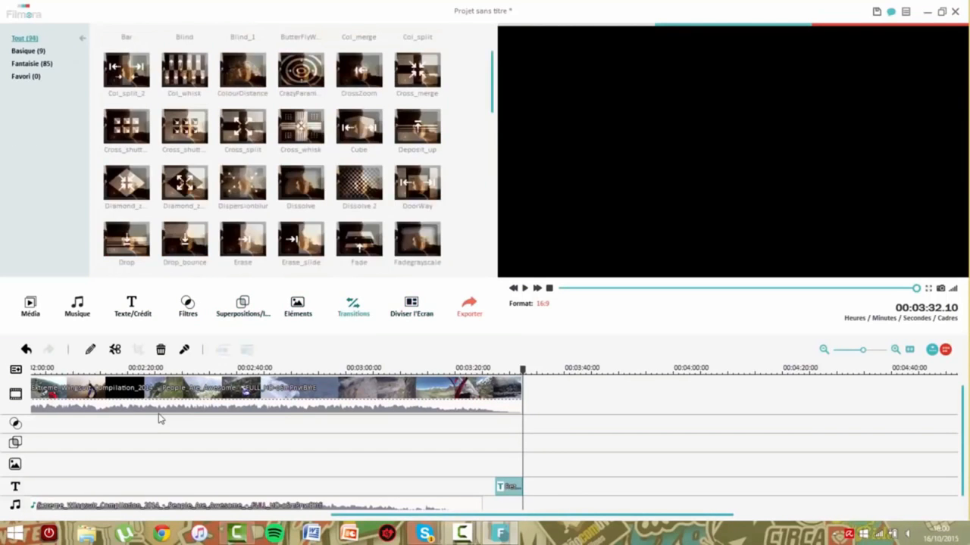
{"action": "left_click", "coordinate": [412, 306]}
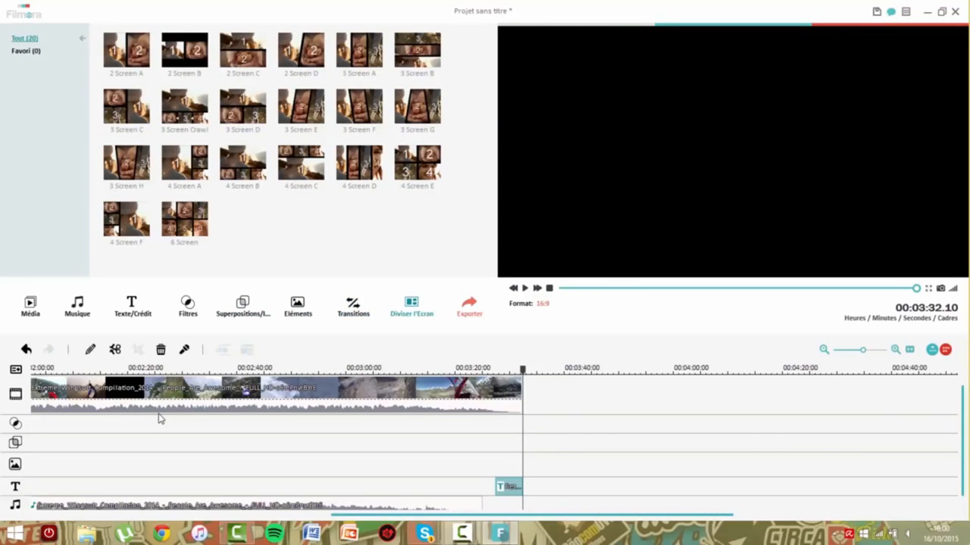
Split the wingsuit video clip at 00:01:22.16
{"action": "scroll", "coordinate": [159, 418], "scroll_direction": "left", "scroll_amount": 10}
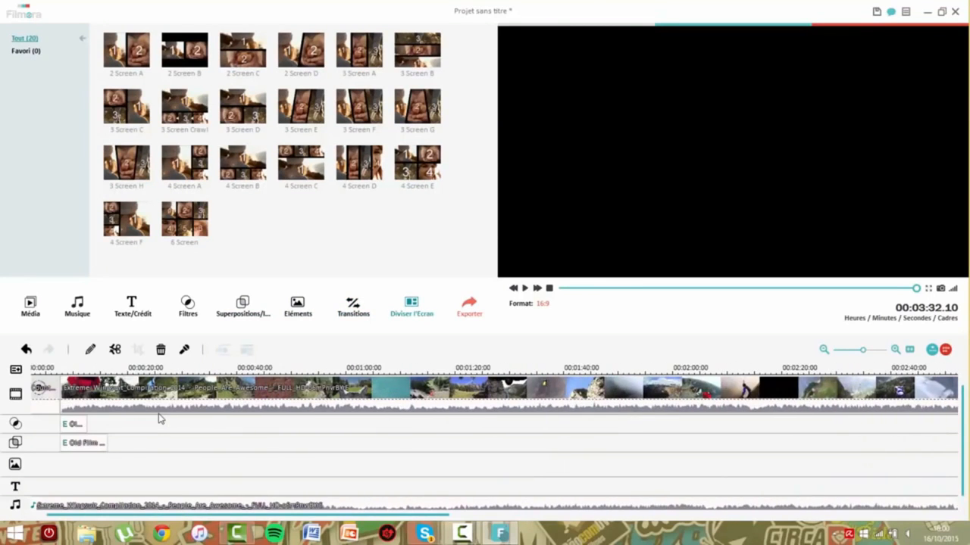
{"action": "scroll", "coordinate": [160, 418], "scroll_direction": "left", "scroll_amount": 2}
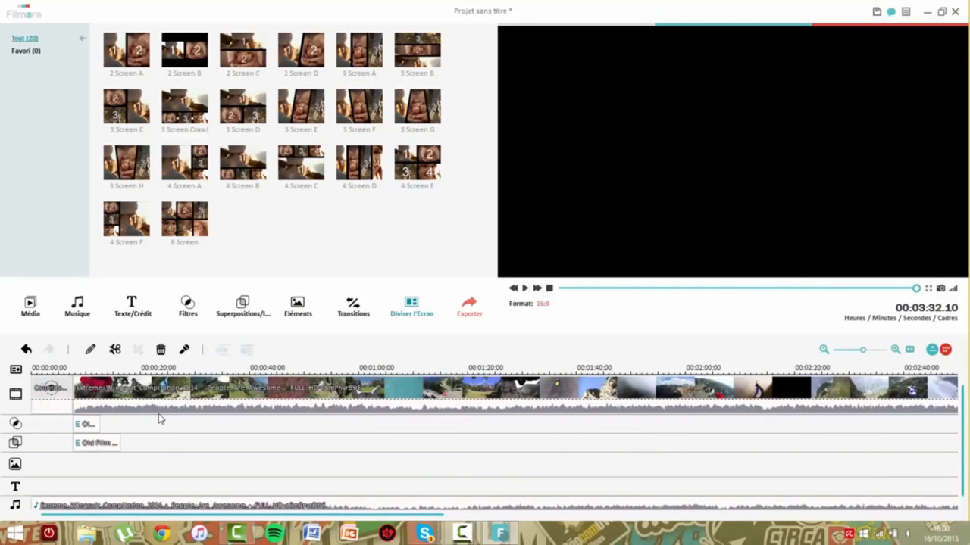
{"action": "scroll", "coordinate": [159, 418], "scroll_direction": "right", "scroll_amount": 3}
{"action": "scroll", "coordinate": [159, 418], "scroll_direction": "left", "scroll_amount": 1}
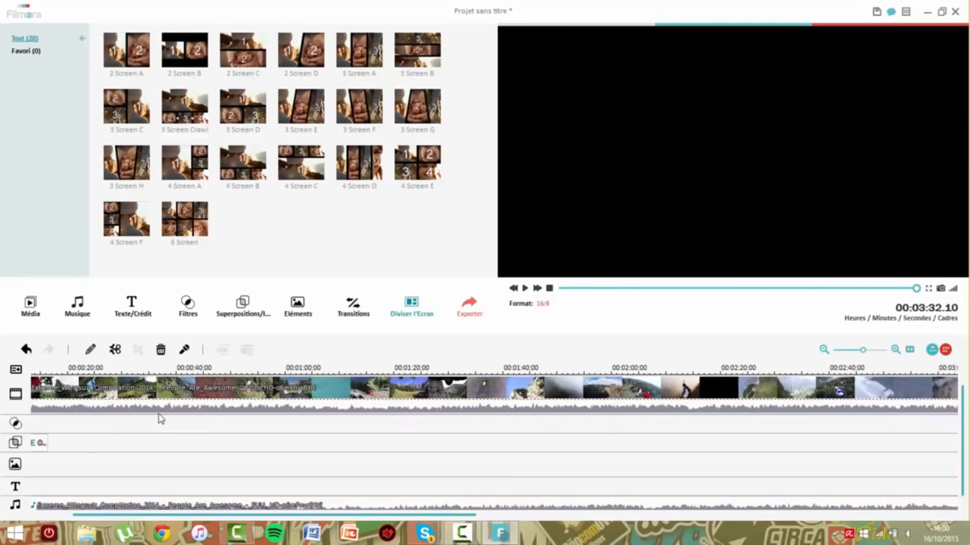
{"action": "scroll", "coordinate": [159, 418], "scroll_direction": "left", "scroll_amount": 1}
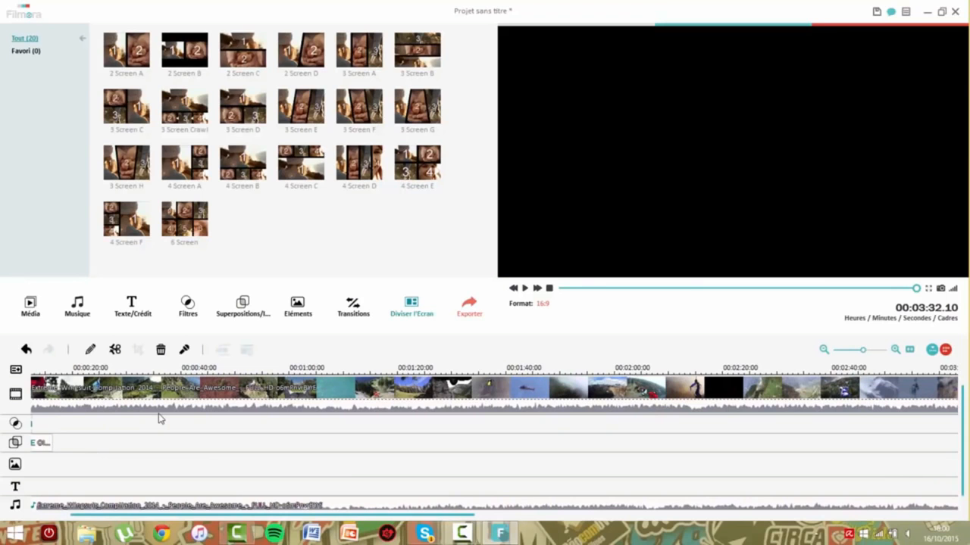
{"action": "key", "text": "space"}
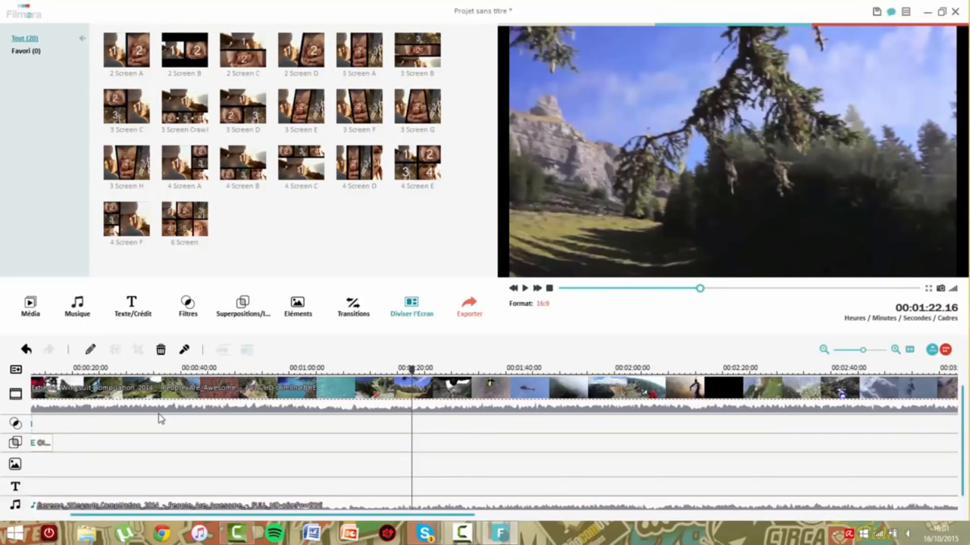
{"action": "right_click", "coordinate": [159, 414]}
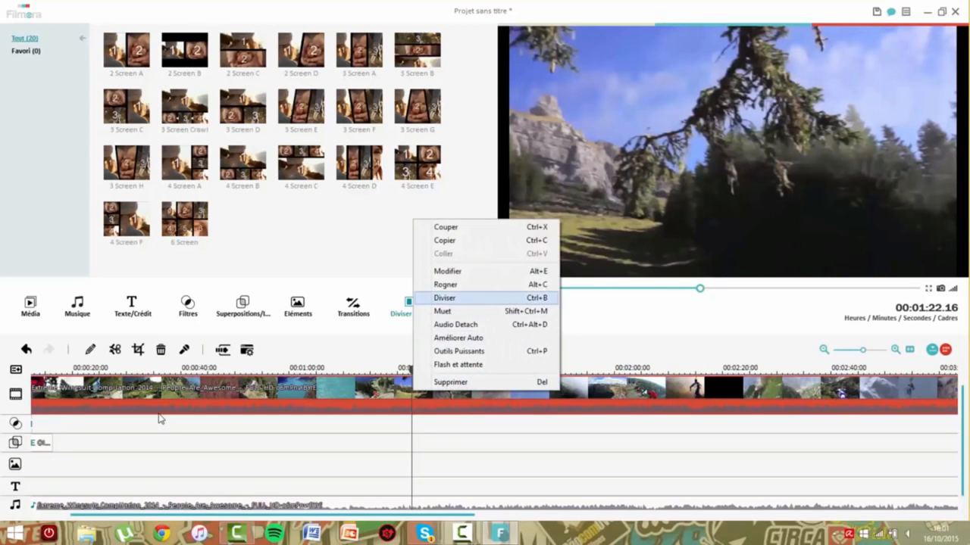
{"action": "key", "text": "Return"}
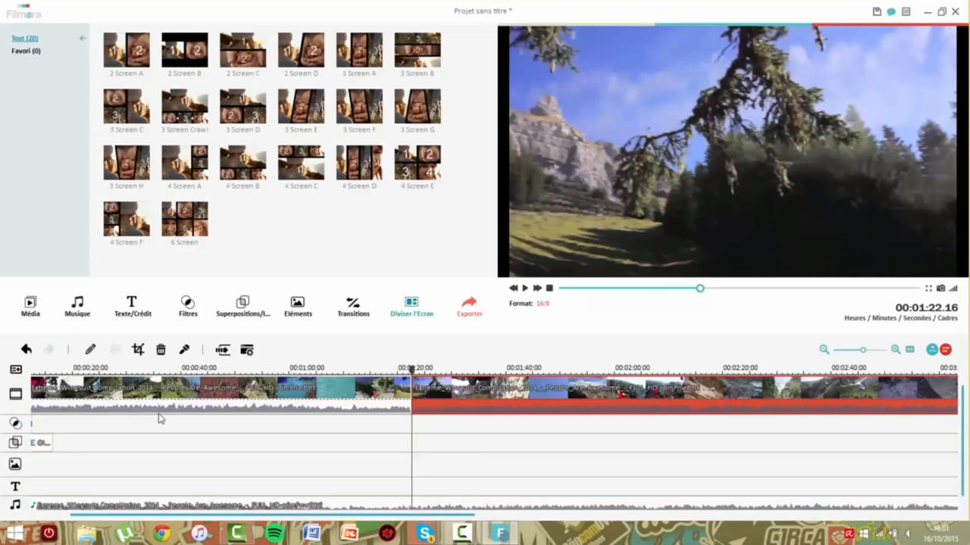
Insert the 2 Screen D split-screen layout between the two halves of the wingsuit clip at 00:01:22.16
{"action": "right_click", "coordinate": [416, 389]}
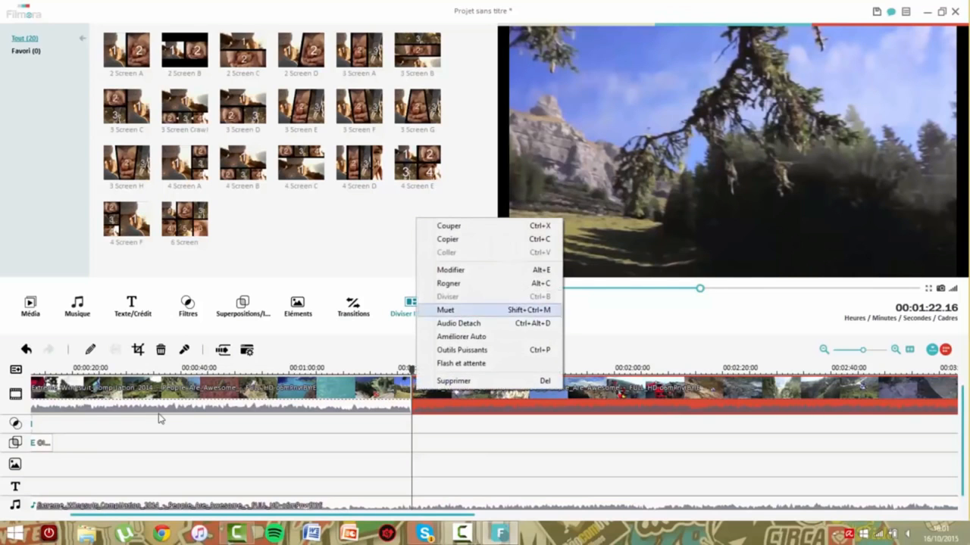
{"action": "key", "text": "Escape"}
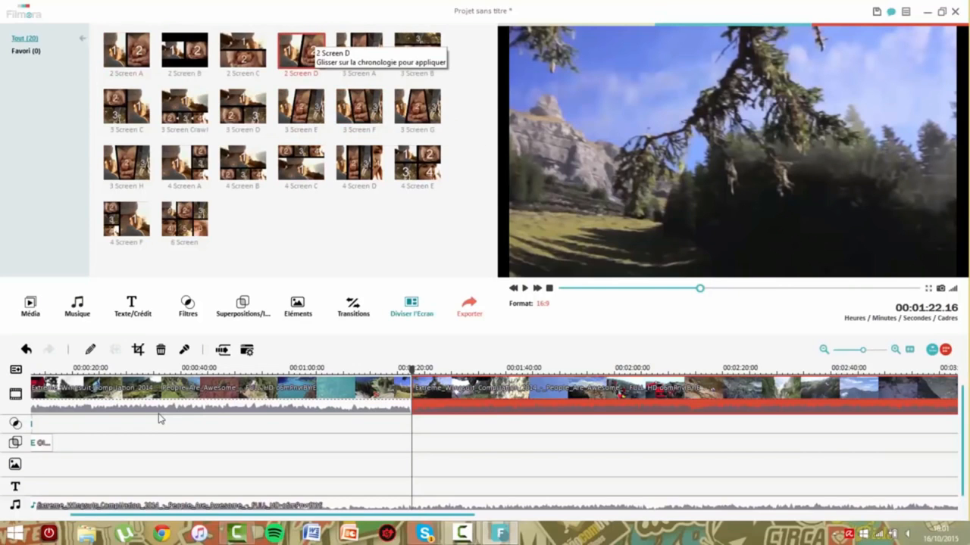
{"action": "left_click", "coordinate": [306, 48]}
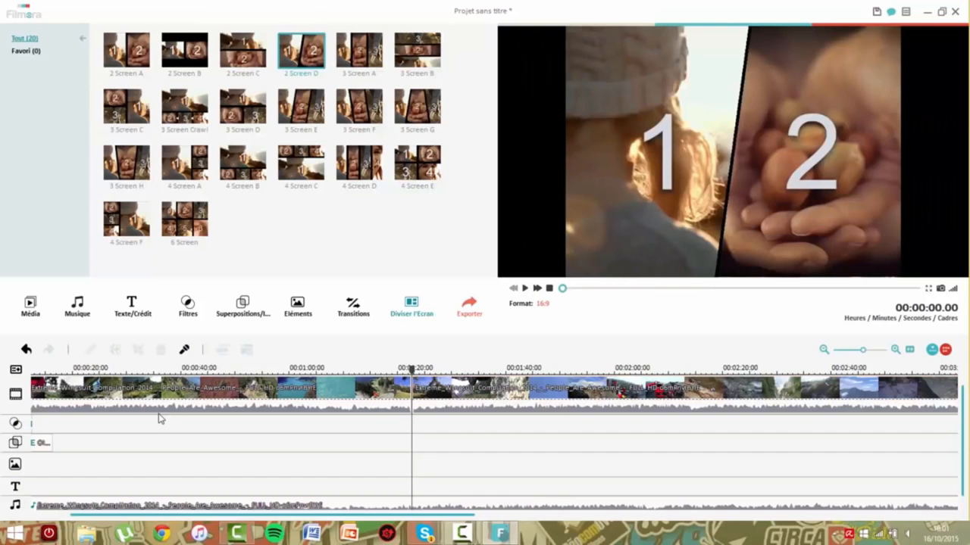
{"action": "mouse_move", "coordinate": [301, 50]}
{"action": "left_mouse_down"}
{"action": "mouse_move", "coordinate": [413, 396]}
{"action": "mouse_move", "coordinate": [573, 396]}
{"action": "mouse_move", "coordinate": [477, 395]}
{"action": "mouse_move", "coordinate": [512, 396]}
{"action": "left_mouse_up"}
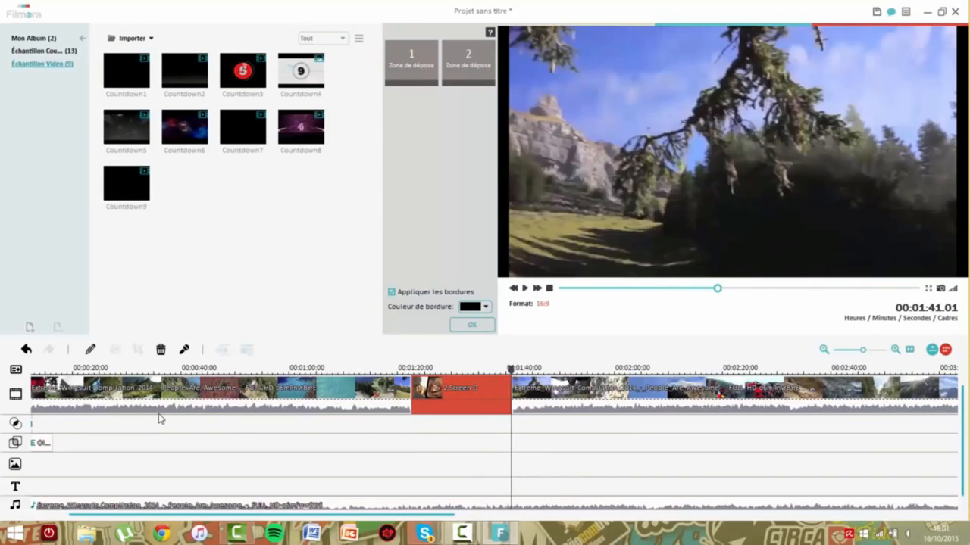
Lengthen the split-screen clip on the video track so it ends at 00:01:45.07
{"action": "left_click", "coordinate": [523, 395]}
{"action": "left_click", "coordinate": [476, 395]}
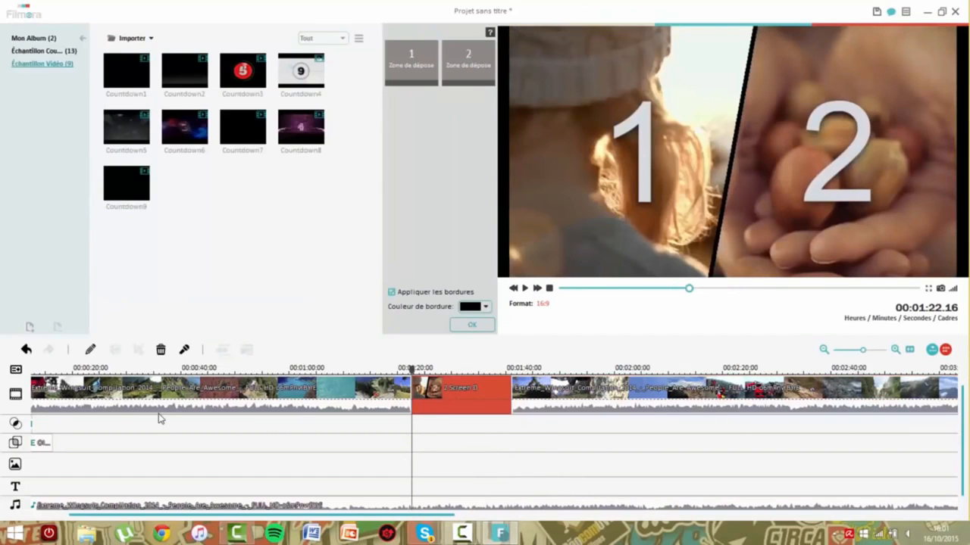
{"action": "mouse_move", "coordinate": [411, 369]}
{"action": "left_mouse_down"}
{"action": "mouse_move", "coordinate": [536, 369]}
{"action": "mouse_move", "coordinate": [534, 396]}
{"action": "left_mouse_up"}
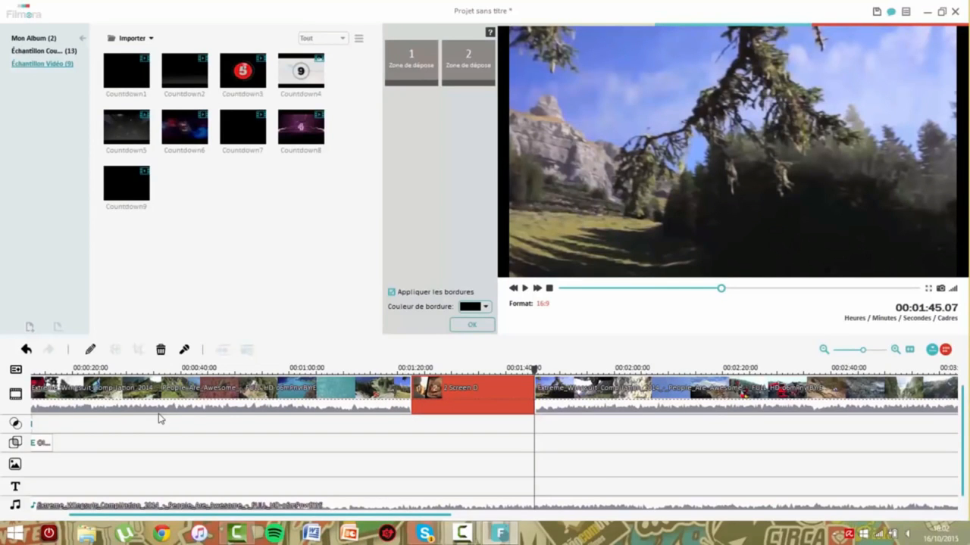
Fill split-screen zone 1 with the Best_of clip and zone 2 with the Extreme_Wi clip from the album, with borders turned off
{"action": "left_click", "coordinate": [44, 51]}
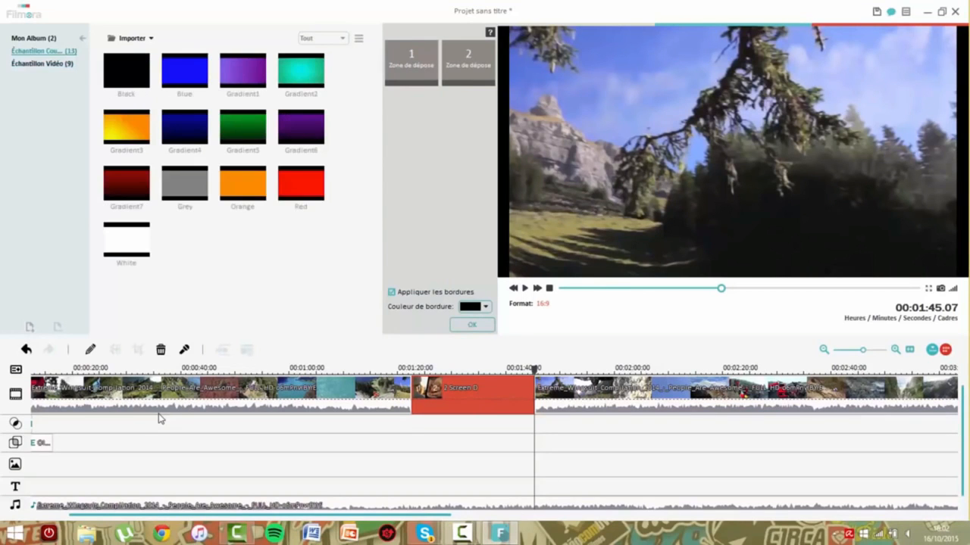
{"action": "left_click", "coordinate": [33, 38]}
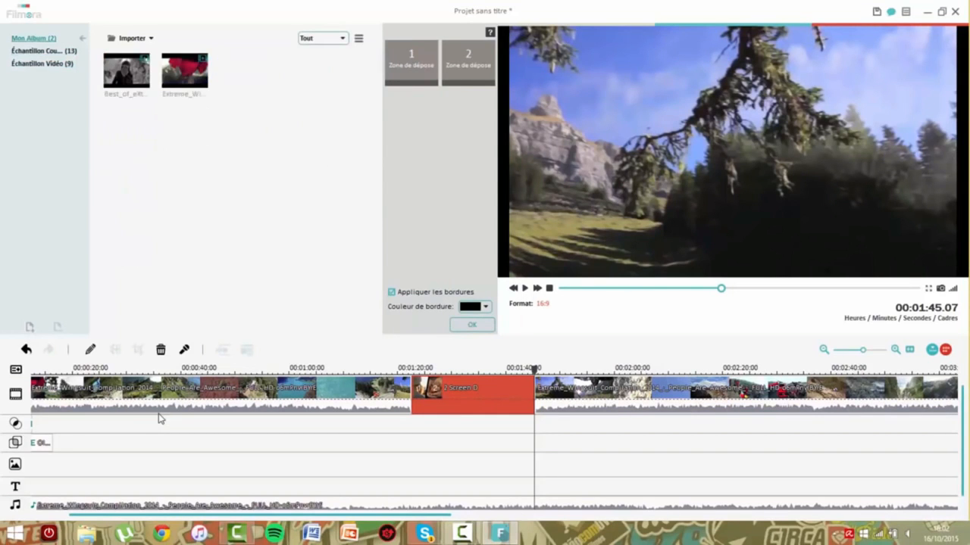
{"action": "left_click", "coordinate": [125, 71]}
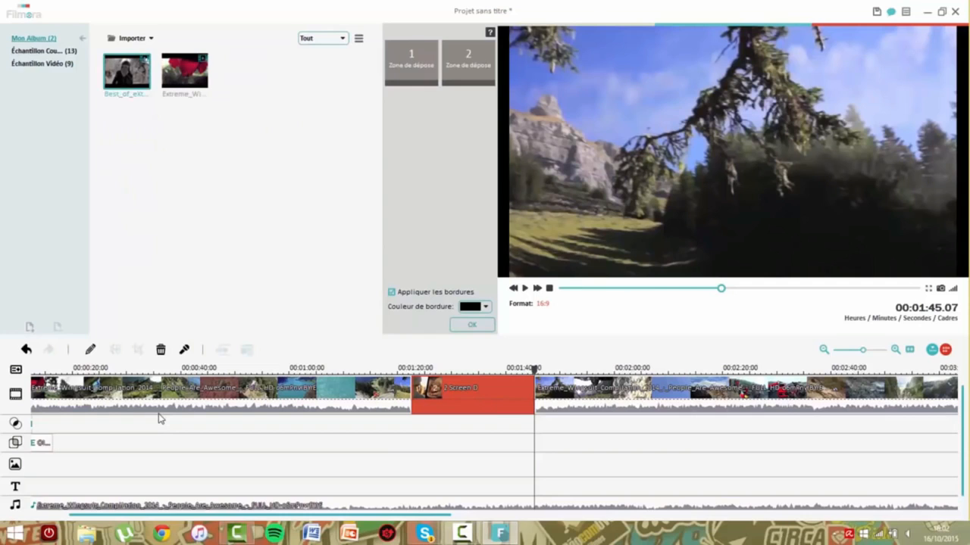
{"action": "left_click_drag", "start_coordinate": [127, 71], "coordinate": [412, 63]}
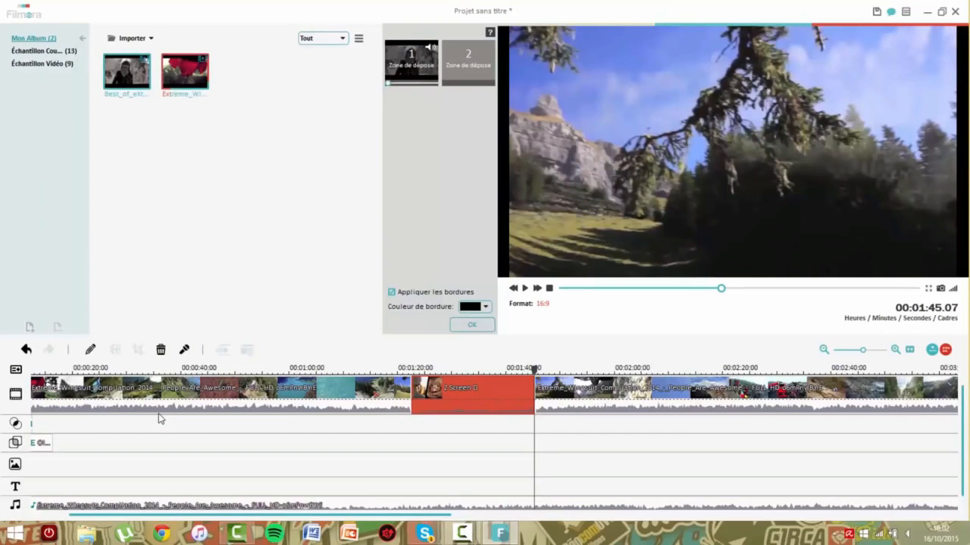
{"action": "left_click", "coordinate": [184, 71]}
{"action": "mouse_move", "coordinate": [184, 70]}
{"action": "left_mouse_down"}
{"action": "mouse_move", "coordinate": [469, 63]}
{"action": "mouse_move", "coordinate": [444, 83]}
{"action": "left_mouse_up"}
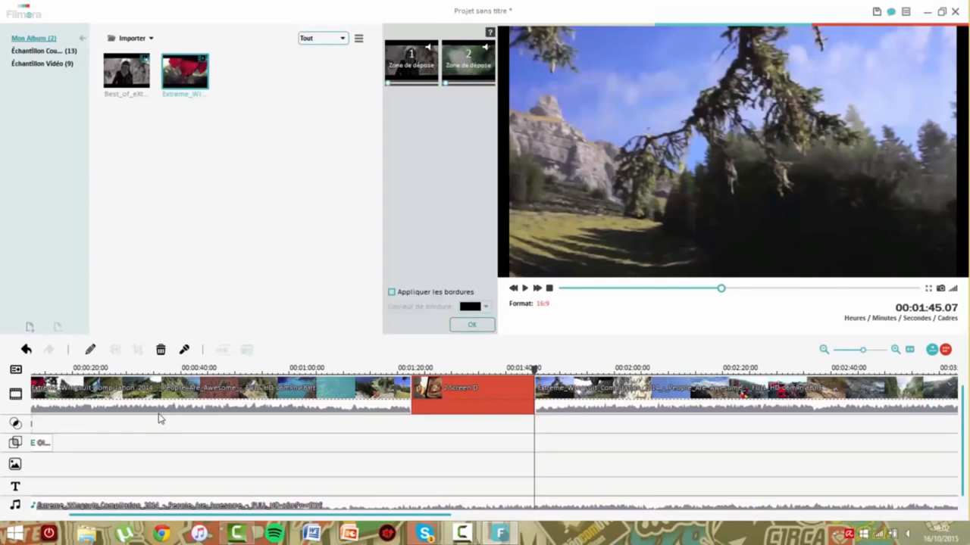
{"action": "left_click", "coordinate": [471, 325]}
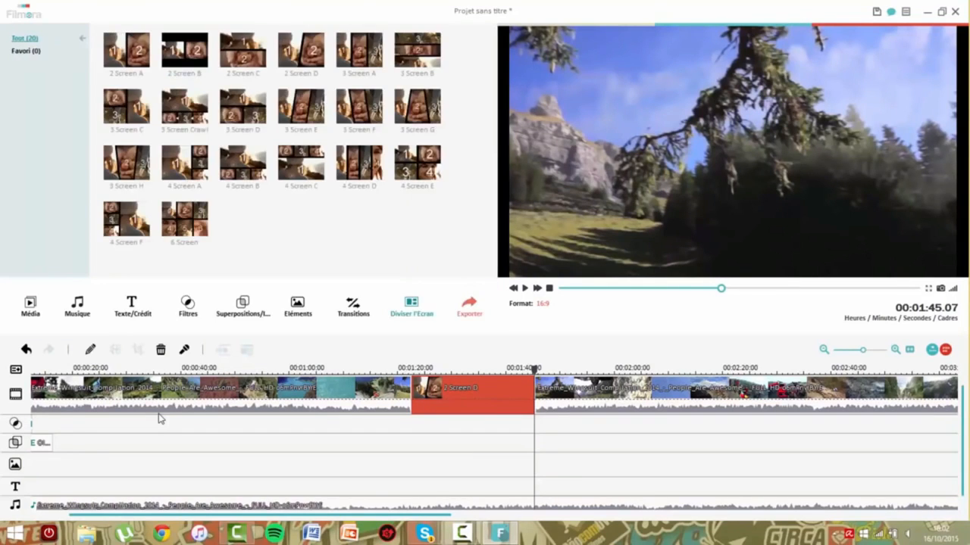
Play the split-screen section from its start with the system volume raised
{"action": "left_click", "coordinate": [412, 369]}
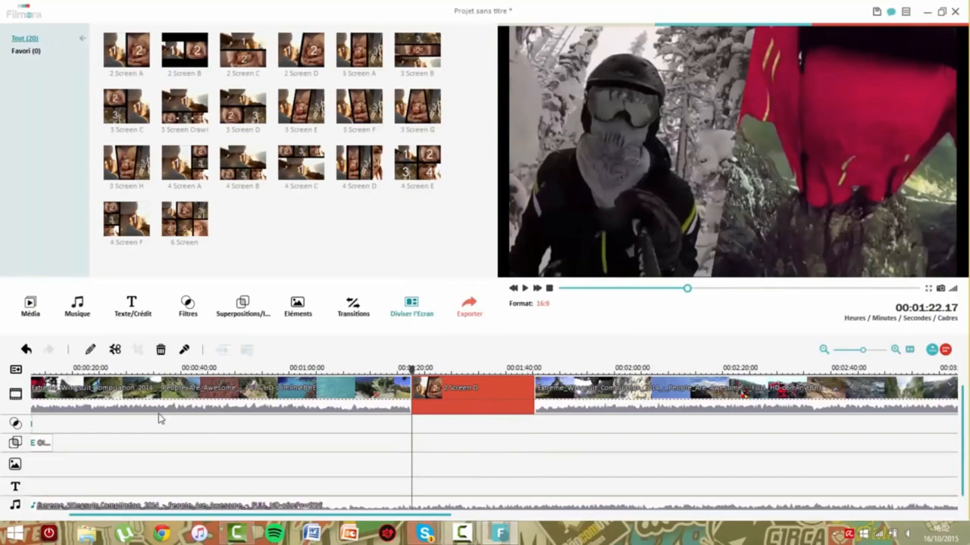
{"action": "key", "text": "XF86AudioRaiseVolume"}
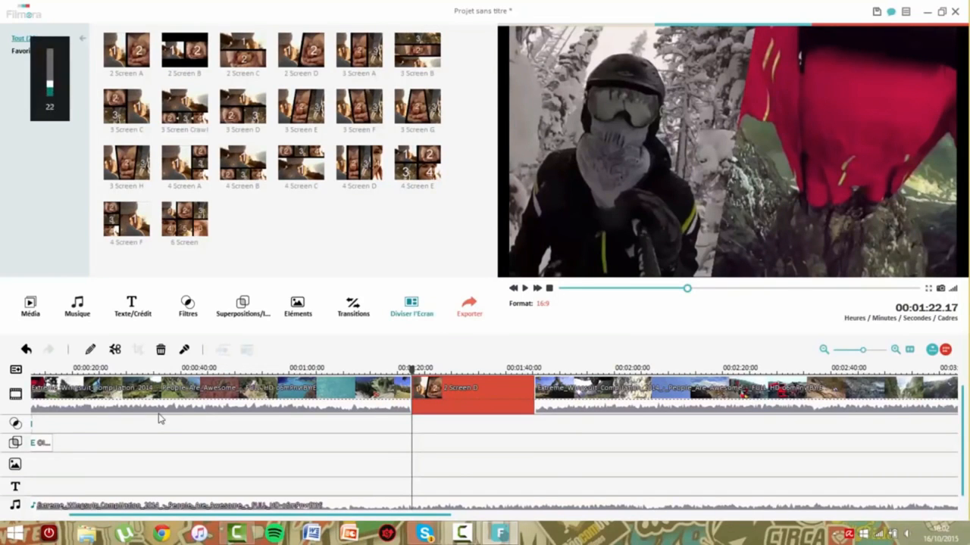
{"action": "key", "text": "XF86AudioRaiseVolume"}
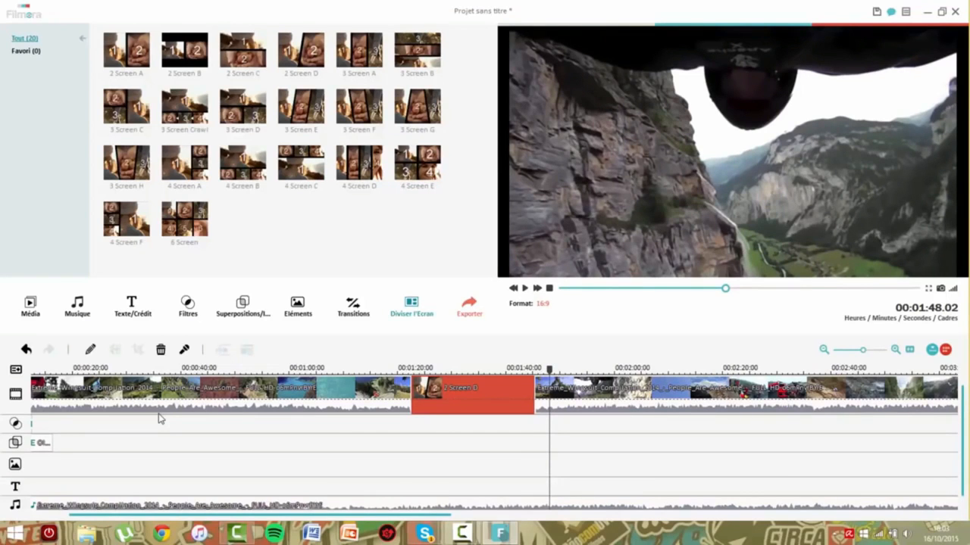
Look over the timeline around the split screen and scrub through the wingsuit clip that follows it
{"action": "scroll", "coordinate": [159, 418], "scroll_direction": "down", "scroll_amount": 5}
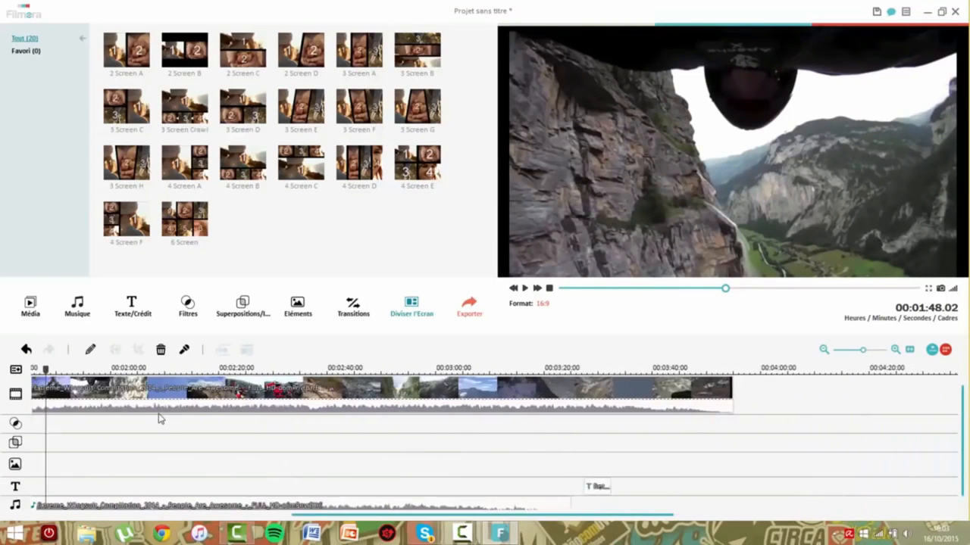
{"action": "scroll", "coordinate": [159, 418], "scroll_direction": "up", "scroll_amount": 3}
{"action": "scroll", "coordinate": [159, 418], "scroll_direction": "down", "scroll_amount": 3}
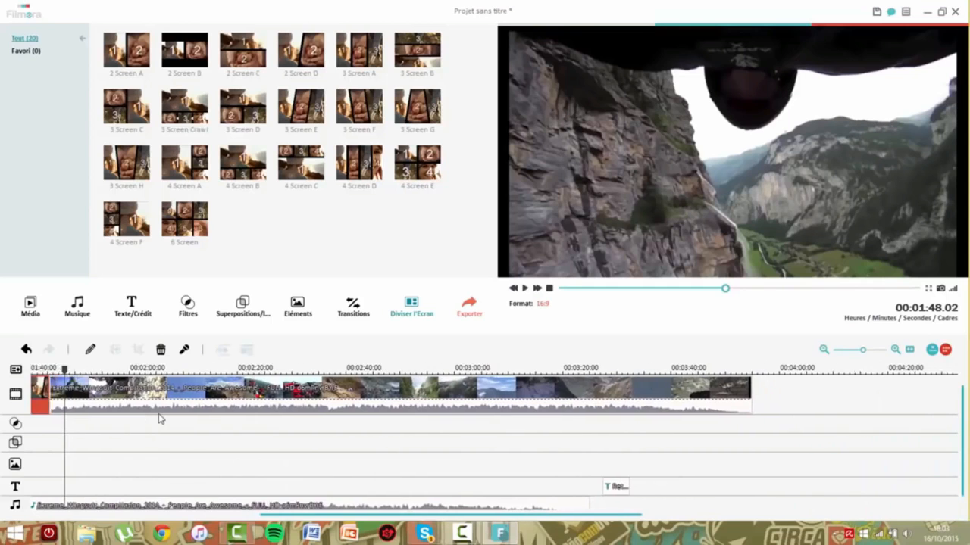
{"action": "scroll", "coordinate": [159, 418], "scroll_direction": "up", "scroll_amount": 3}
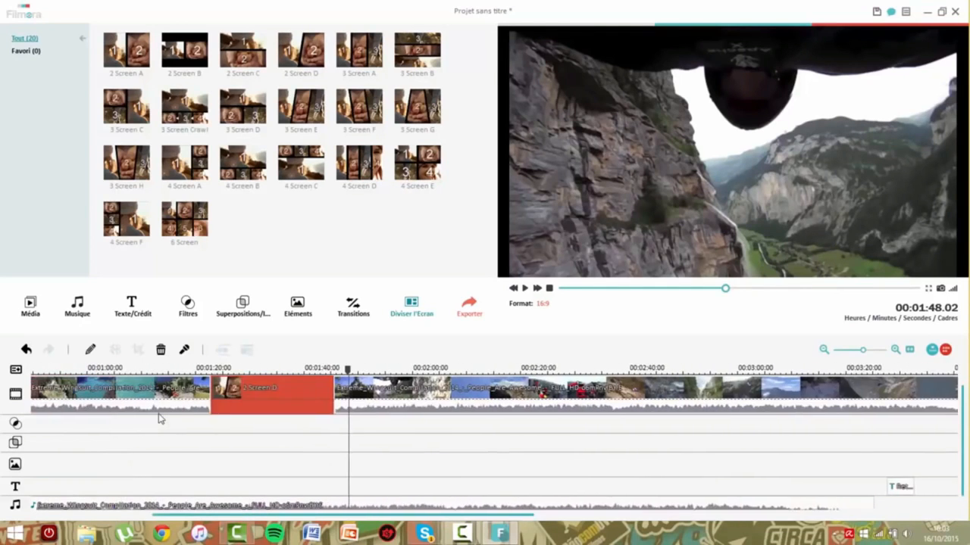
{"action": "scroll", "coordinate": [159, 418], "scroll_direction": "up", "scroll_amount": 1}
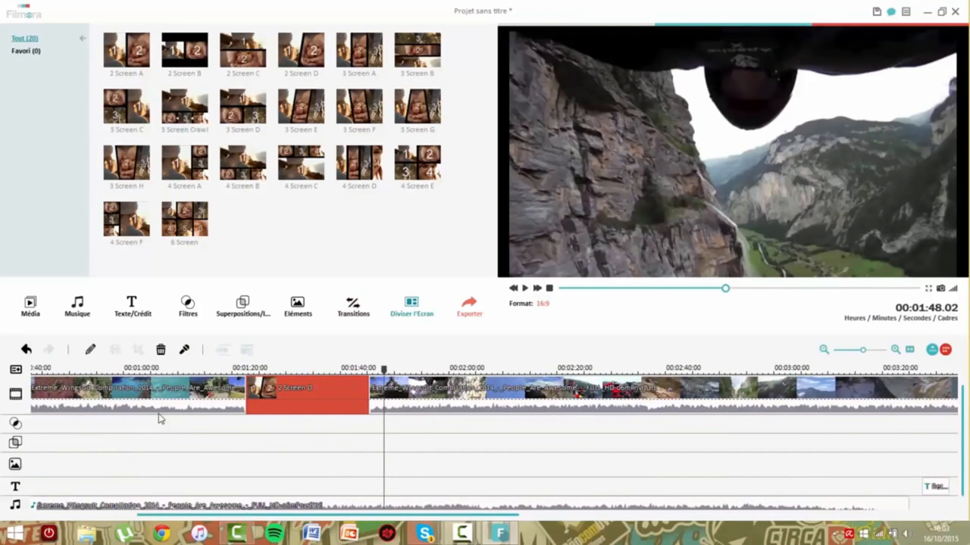
{"action": "key", "text": "Right"}
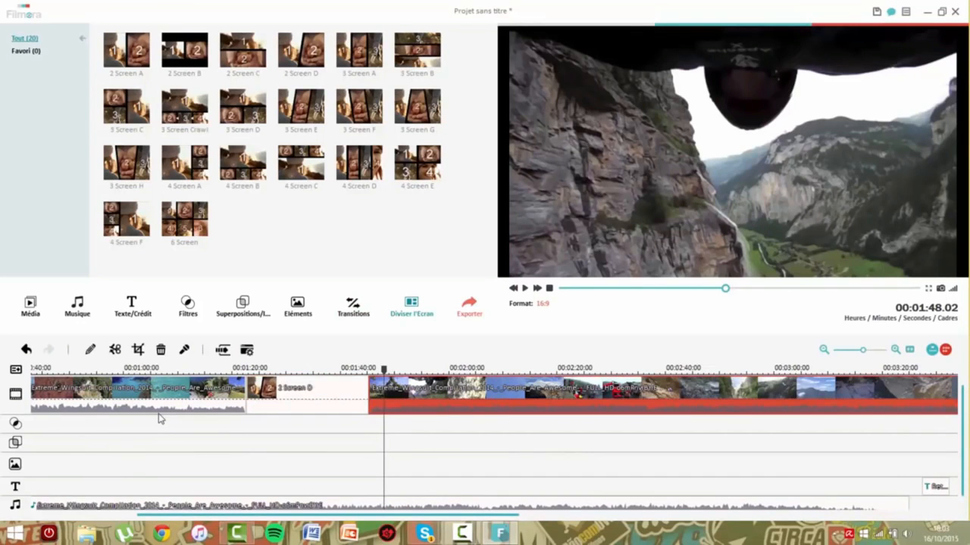
{"action": "key", "text": "Left"}
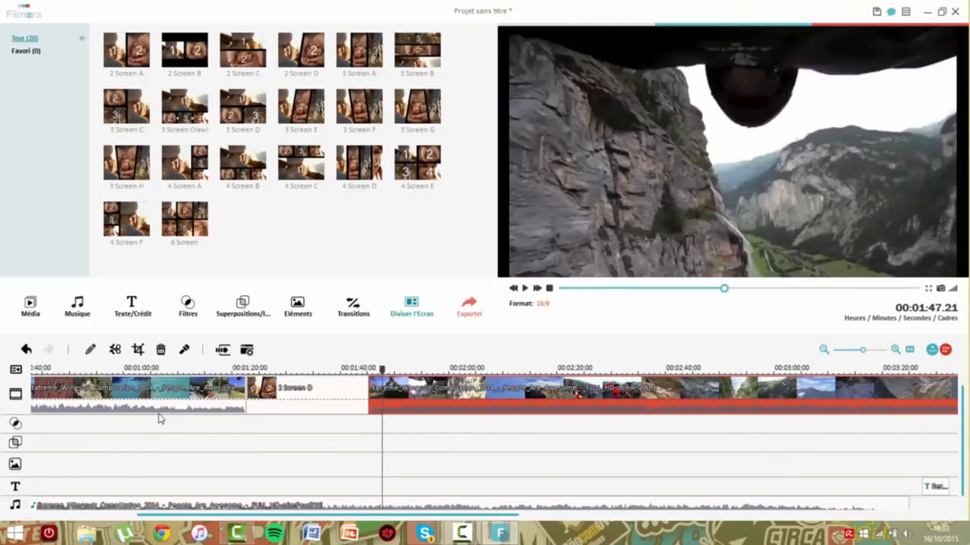
{"action": "key", "text": "Left"}
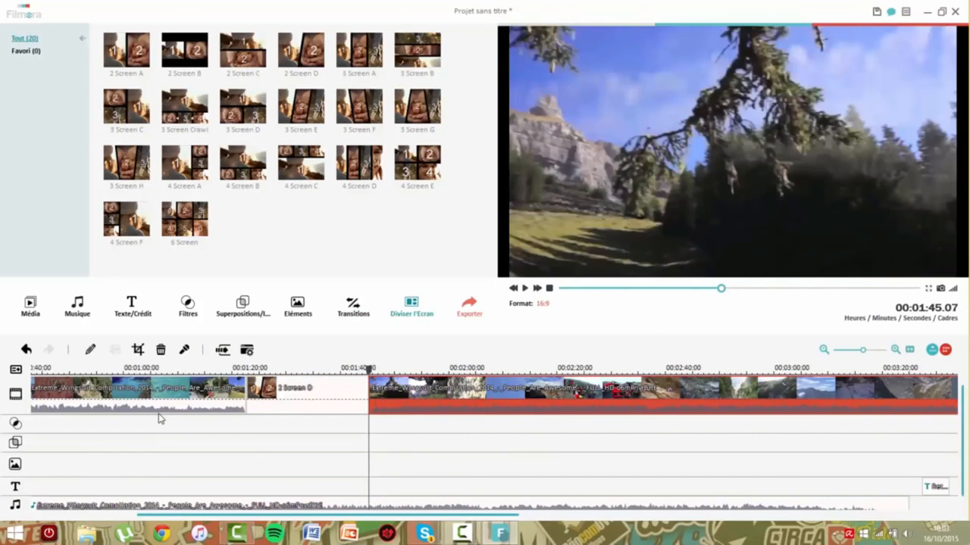
{"action": "key", "text": "Right"}
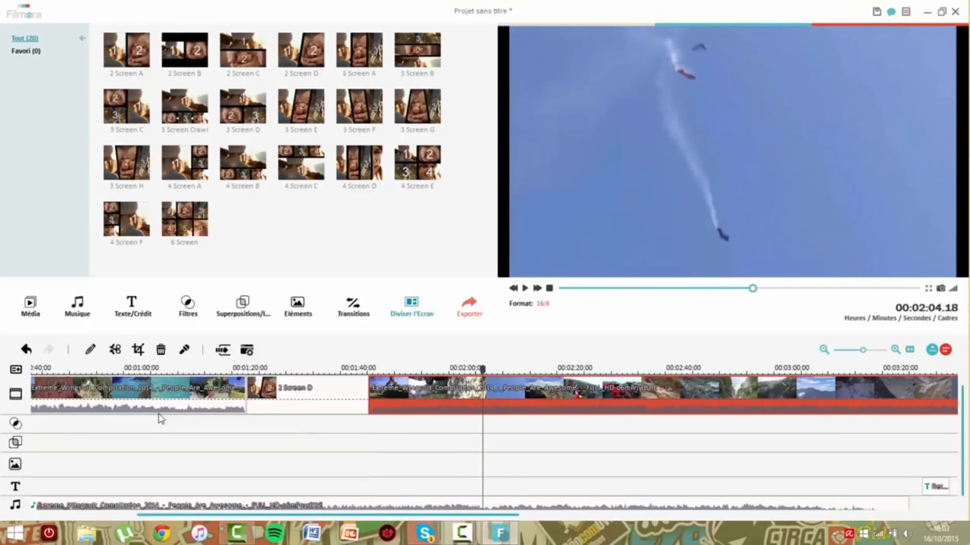
{"action": "key", "text": "Left"}
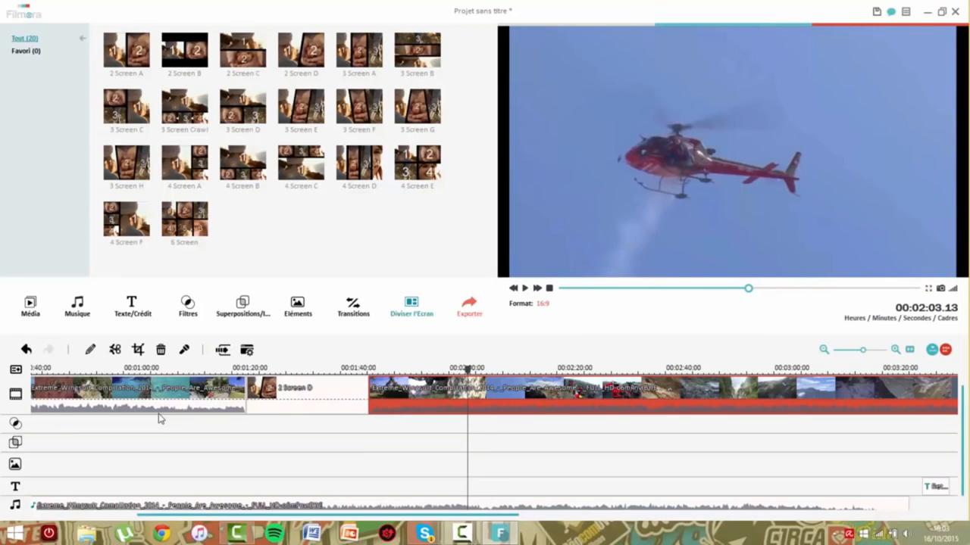
Look at the crop settings for the wingsuit clip after the split screen and leave them without cropping
{"action": "right_click", "coordinate": [426, 398]}
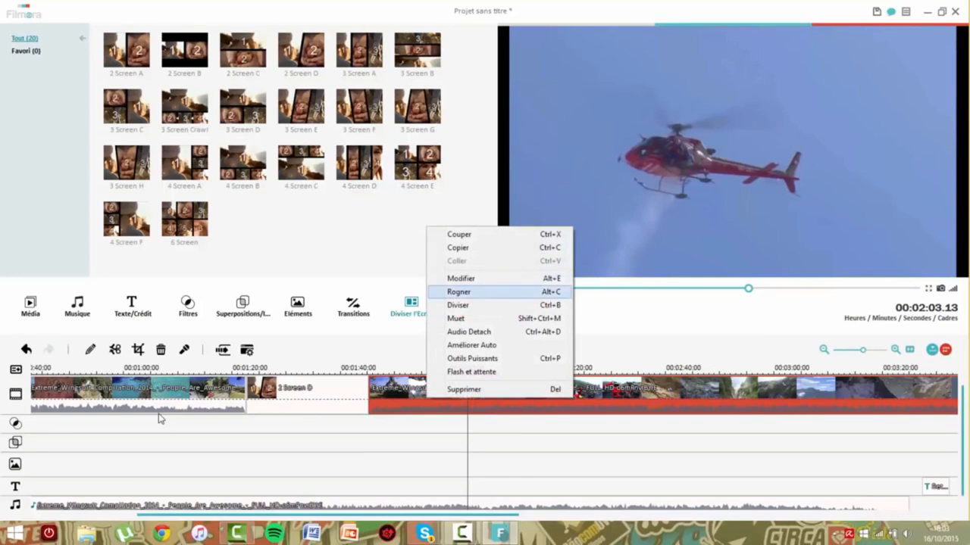
{"action": "left_click", "coordinate": [459, 292]}
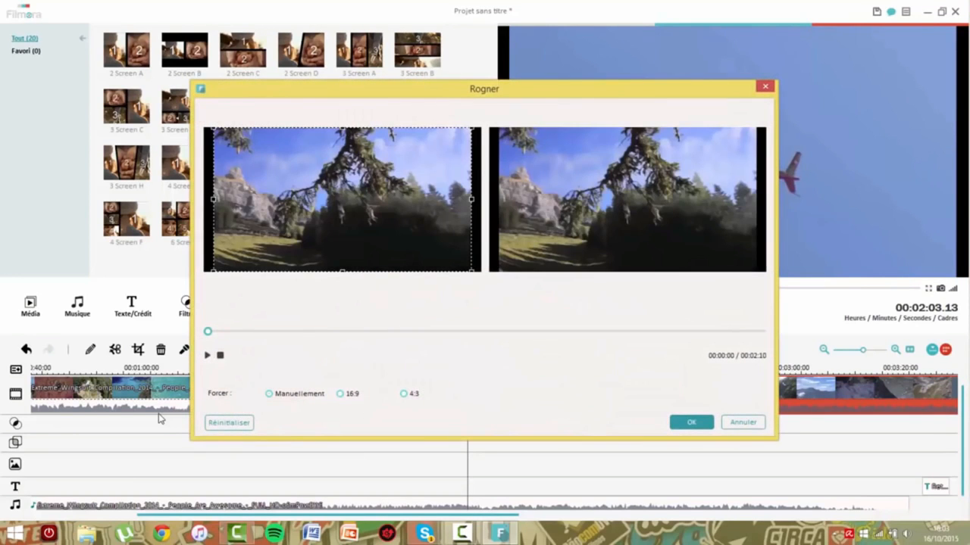
{"action": "left_click", "coordinate": [743, 422]}
{"action": "right_click", "coordinate": [413, 390]}
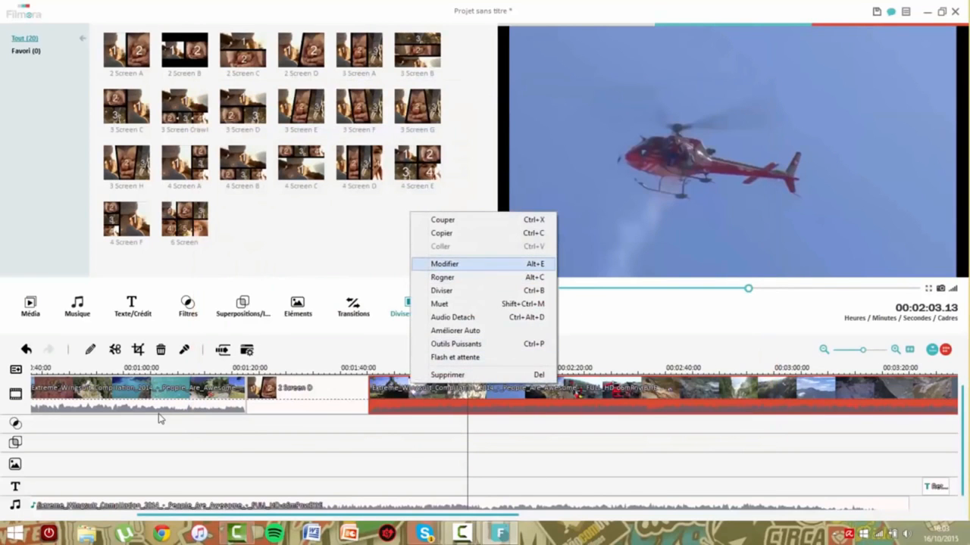
{"action": "left_click", "coordinate": [443, 277]}
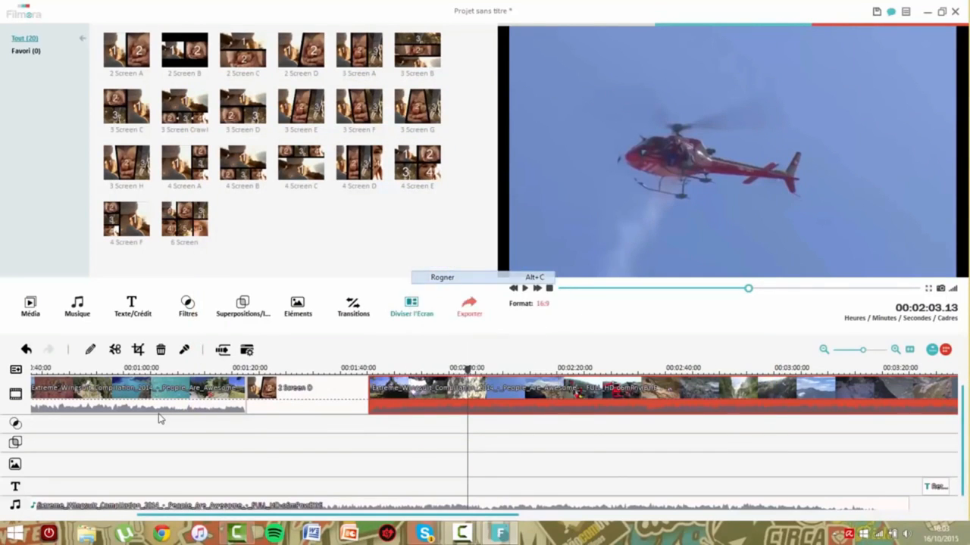
{"action": "left_click", "coordinate": [743, 422]}
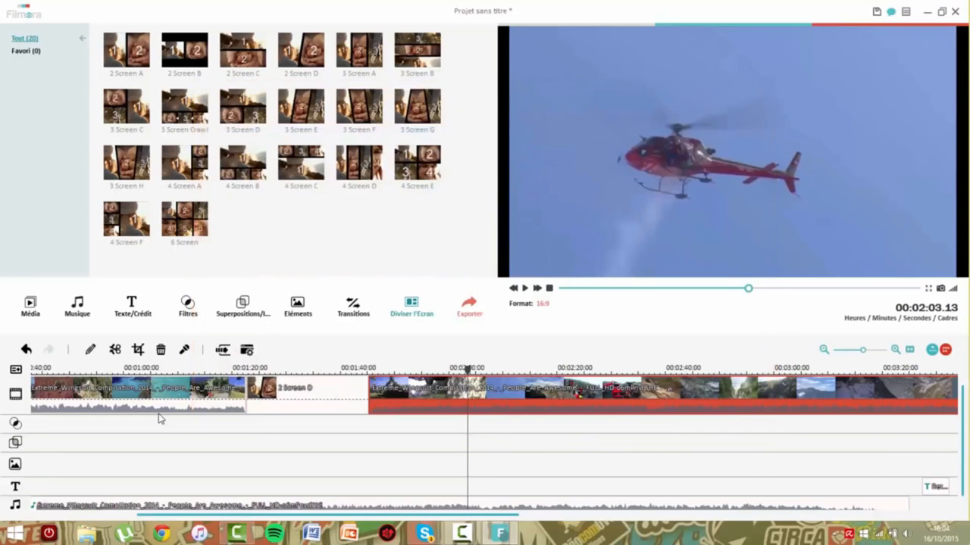
Delete the wingsuit clip after the split screen and undo the deletion
{"action": "key", "text": "Delete"}
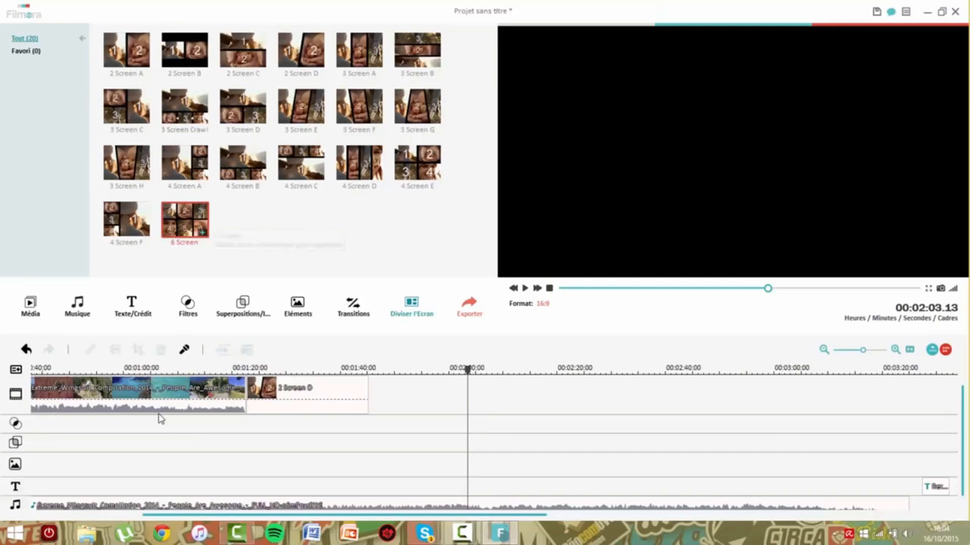
{"action": "key", "text": "ctrl+z"}
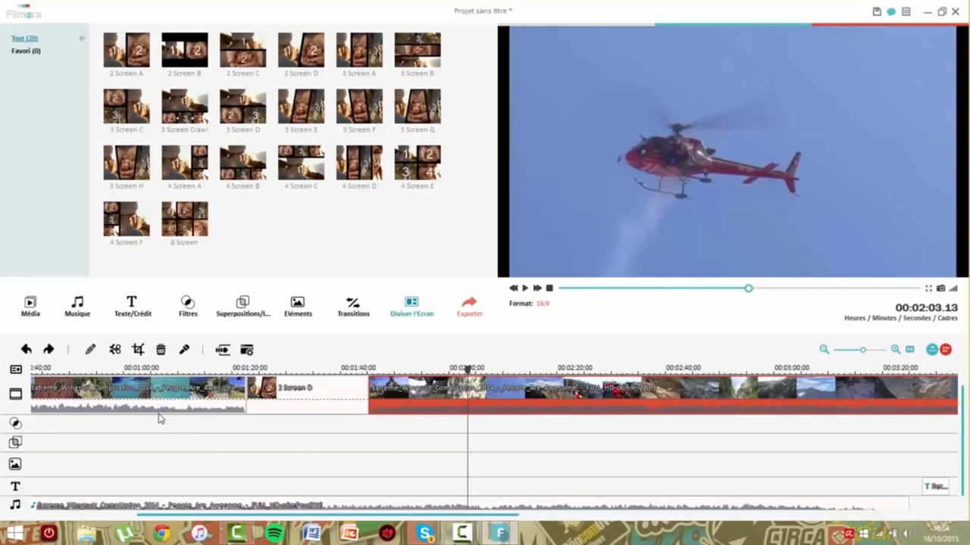
Trim the last wingsuit clip to end with the music at 00:03:25.02 and move the end title to start right there
{"action": "scroll", "coordinate": [159, 419], "scroll_direction": "right", "scroll_amount": 5}
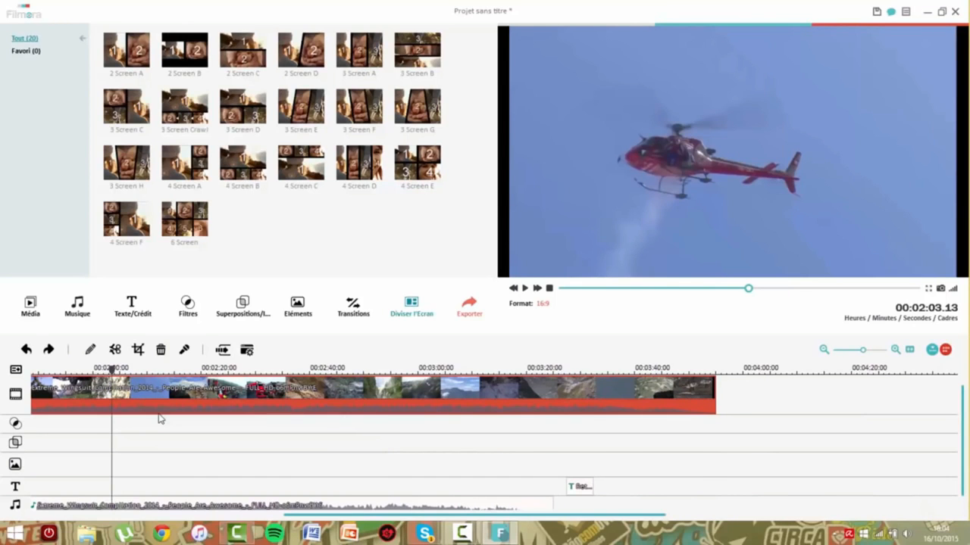
{"action": "key", "text": "ctrl+y"}
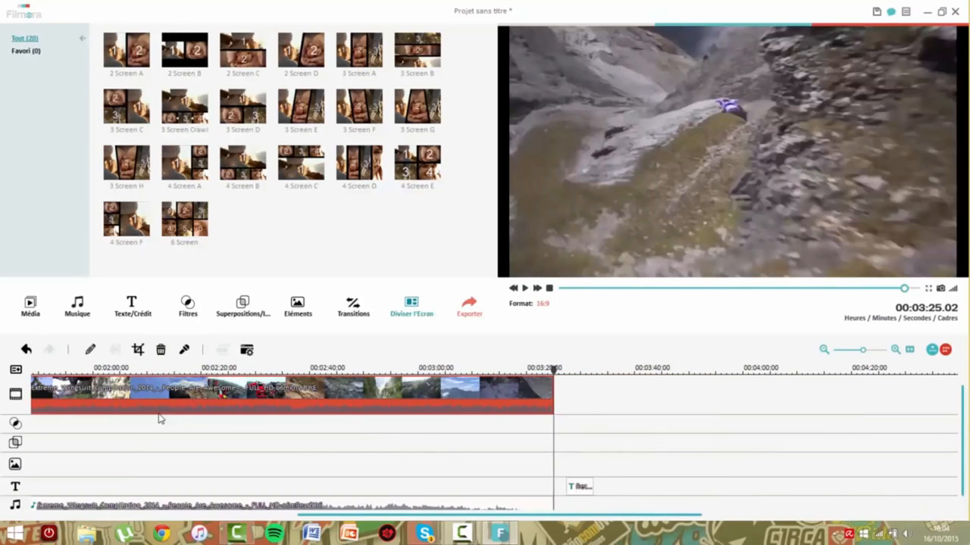
{"action": "left_click_drag", "start_coordinate": [580, 487], "coordinate": [568, 486]}
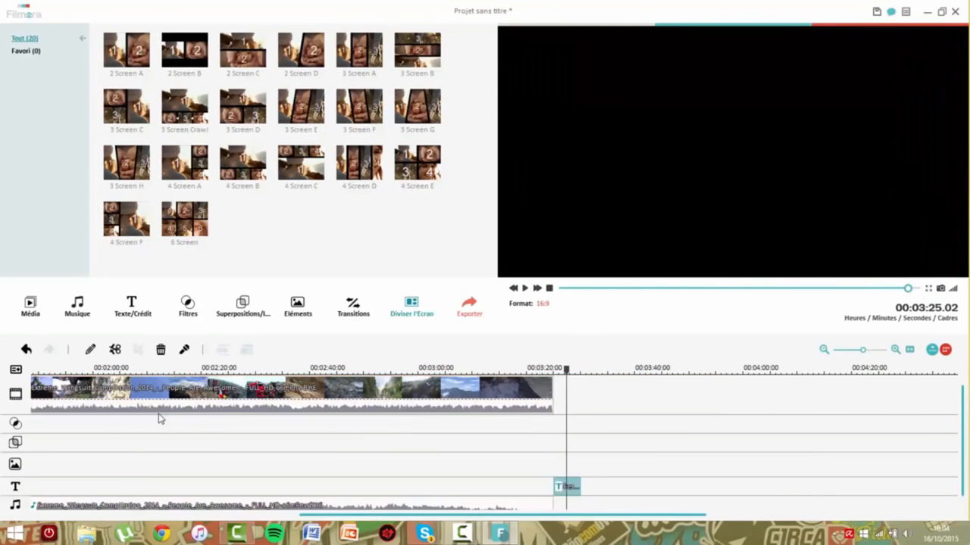
{"action": "scroll", "coordinate": [160, 418], "scroll_direction": "left", "scroll_amount": 8}
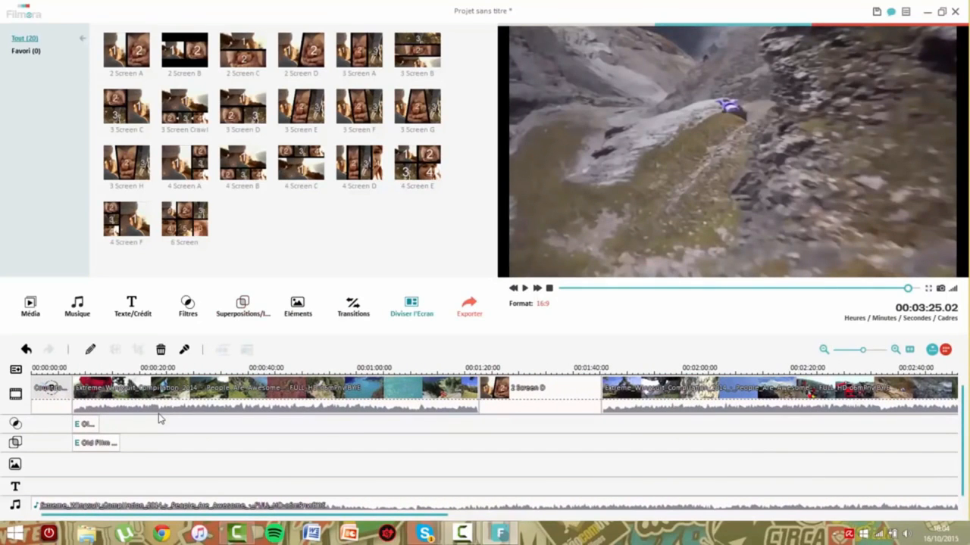
Browse the text and credit presets by category, from Basique and Grandes occasions through Dessins and Etiquettes to Rubans
{"action": "left_click", "coordinate": [83, 38]}
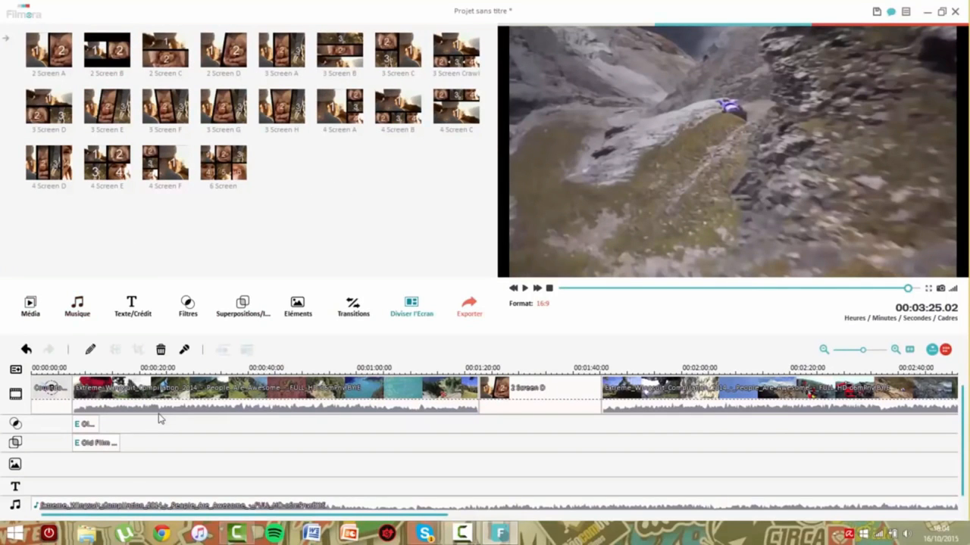
{"action": "left_click", "coordinate": [133, 306]}
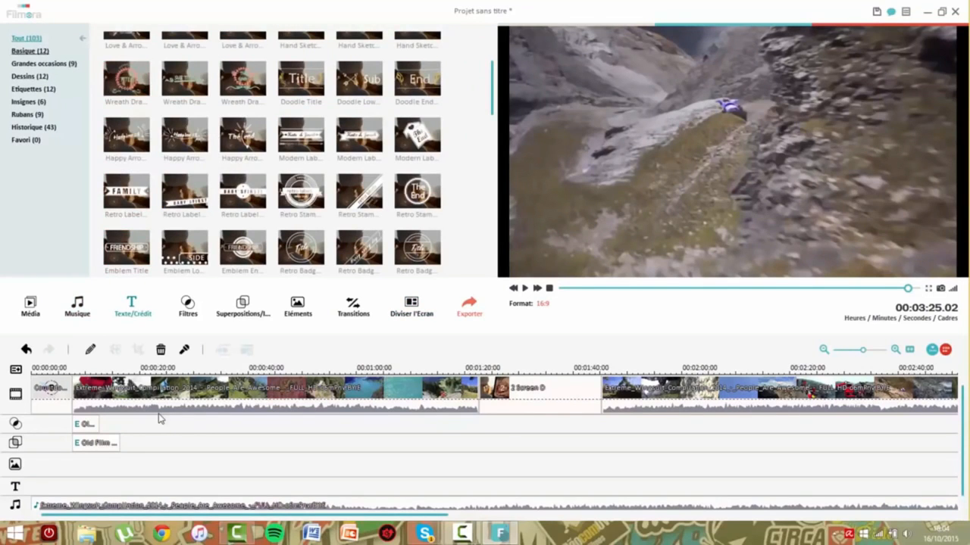
{"action": "left_click", "coordinate": [30, 51]}
{"action": "left_click", "coordinate": [43, 64]}
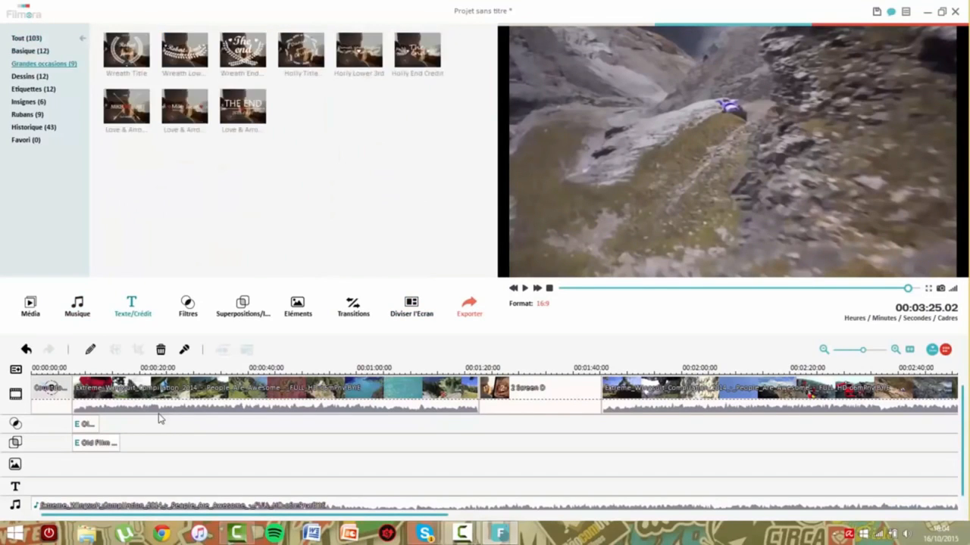
{"action": "left_click", "coordinate": [29, 76]}
{"action": "left_click", "coordinate": [33, 89]}
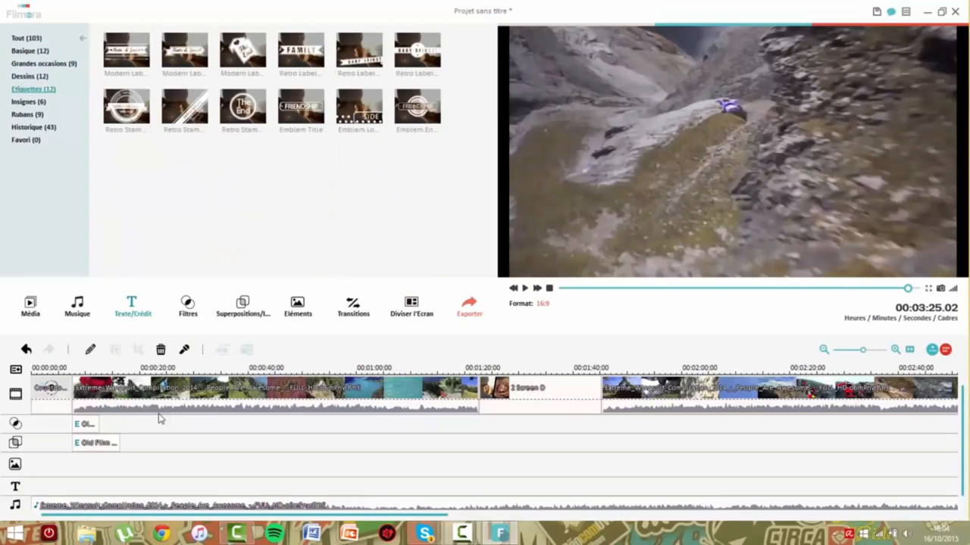
{"action": "left_click", "coordinate": [28, 114]}
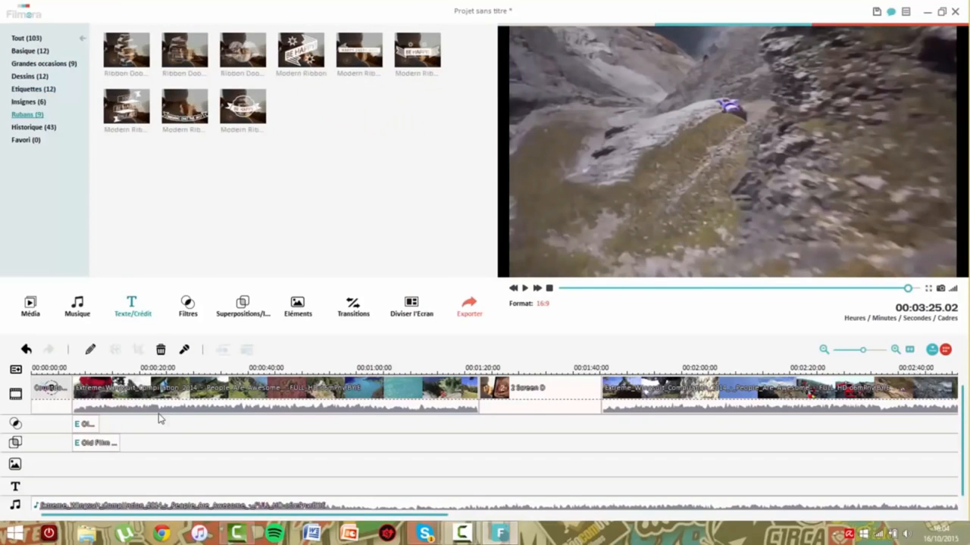
Preview the Ribbon Doodle Title, the Ribbon Doodle End Credit and a Modern Ribbon preset from the Rubans category
{"action": "left_click", "coordinate": [126, 50]}
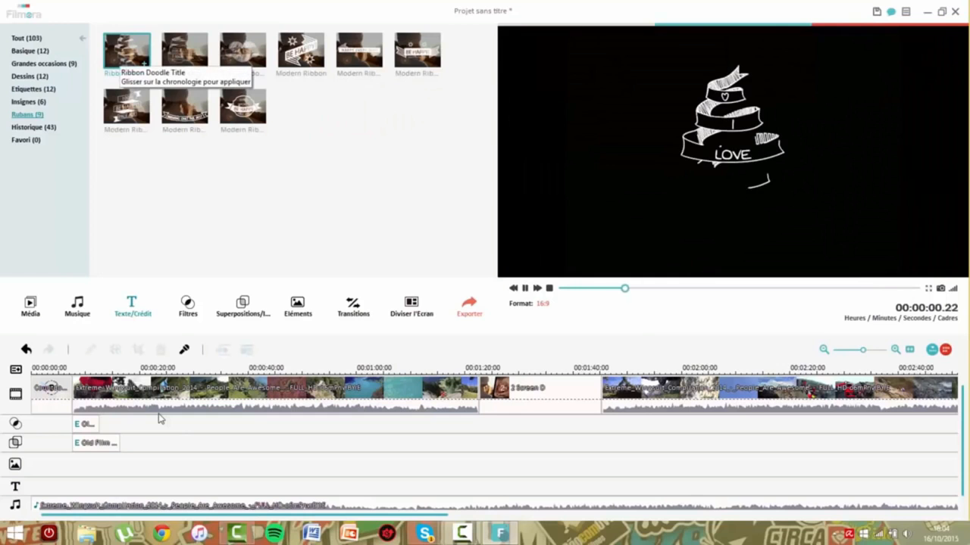
{"action": "left_click", "coordinate": [242, 50]}
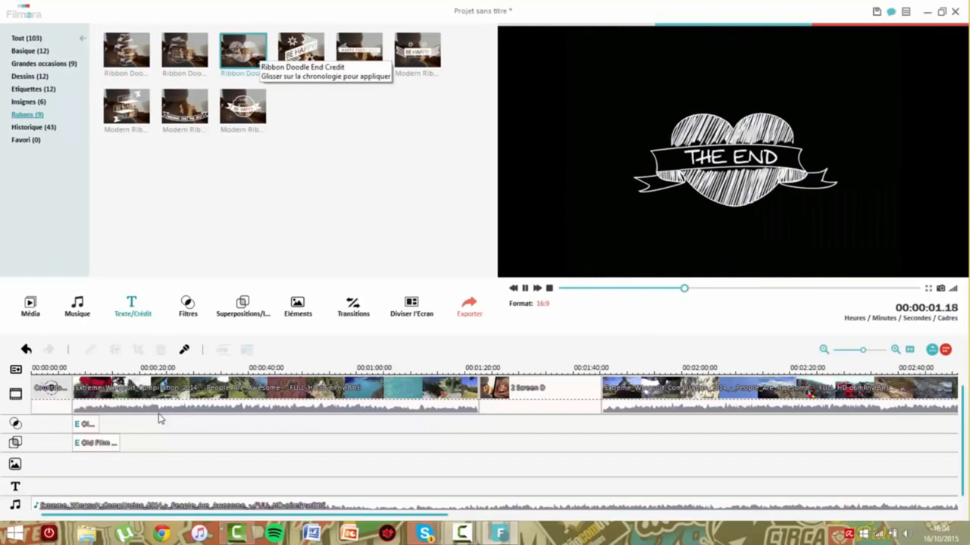
{"action": "left_click", "coordinate": [417, 50]}
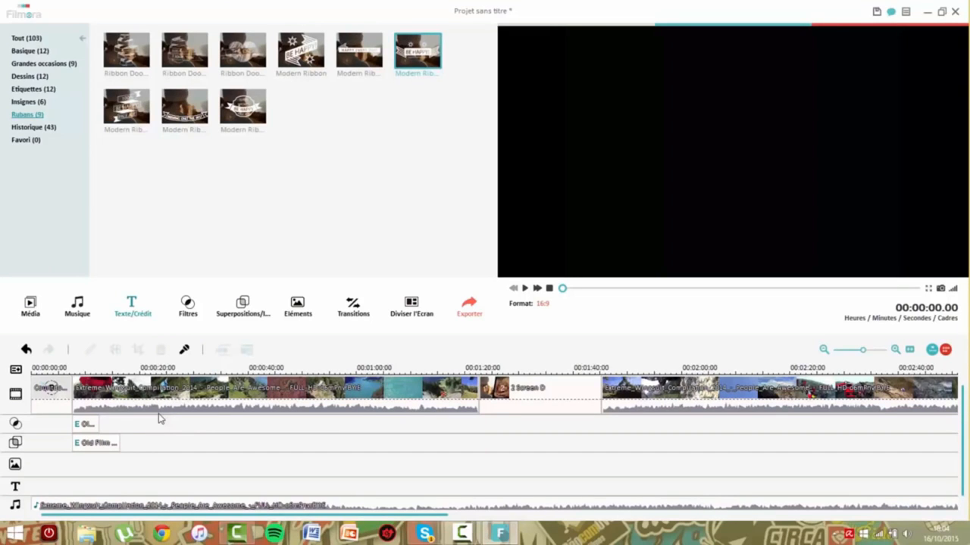
Export the film under the name Youtube, trying the MOV format but keeping AVI
{"action": "key", "text": "ctrl+e"}
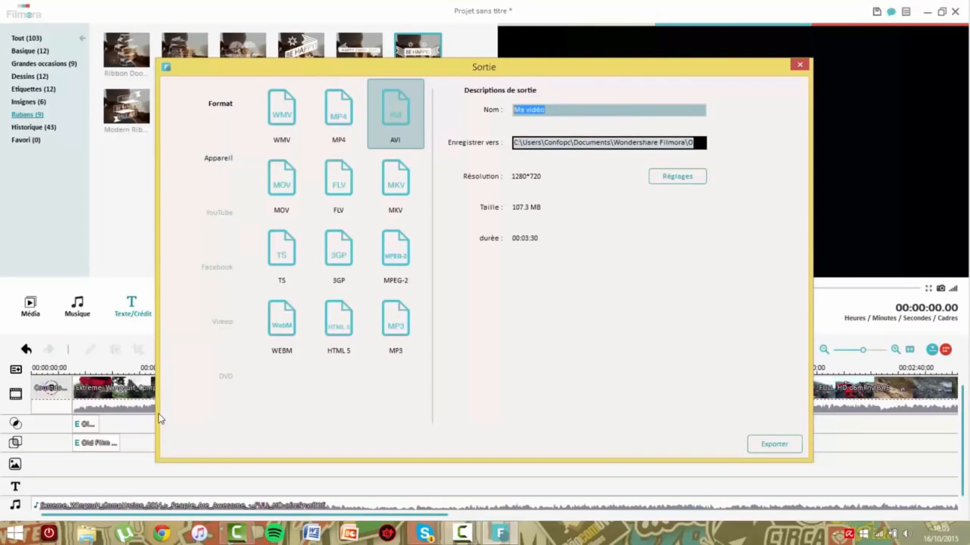
{"action": "key", "text": "BackSpace"}
{"action": "type", "text": "Youtube"}
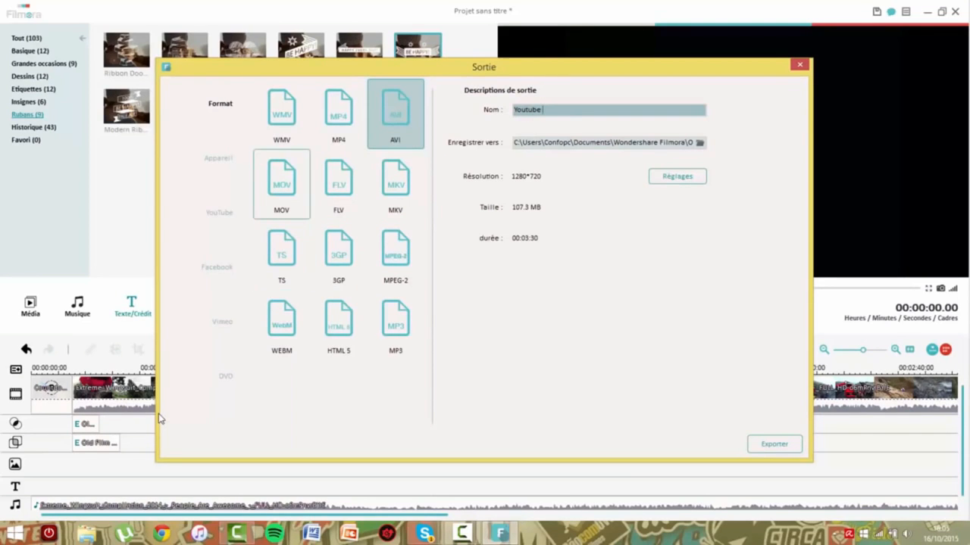
{"action": "left_click", "coordinate": [265, 201]}
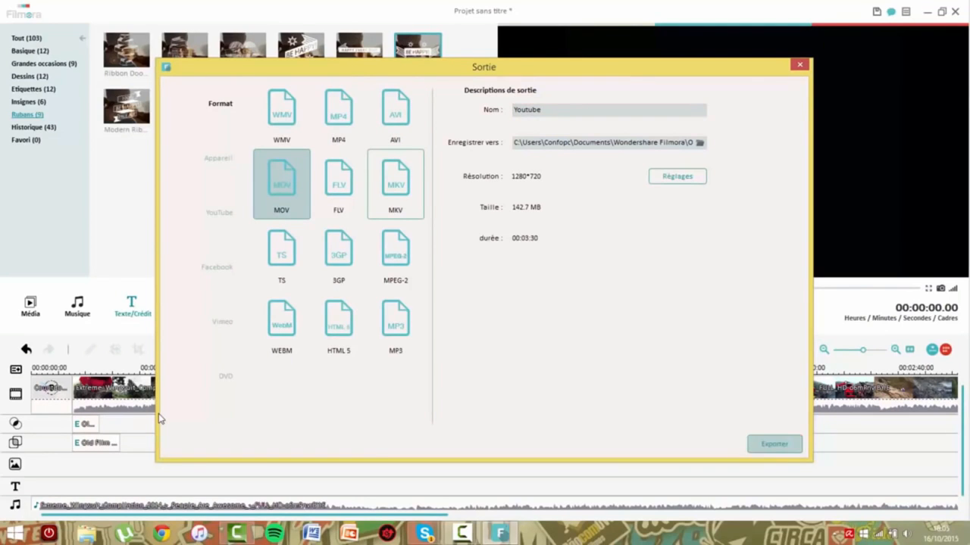
{"action": "left_click", "coordinate": [774, 444]}
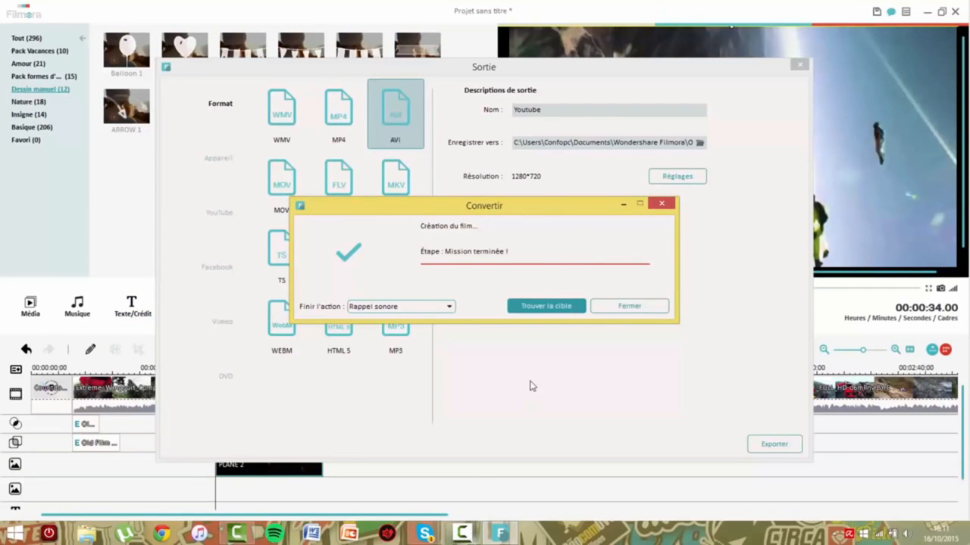
Locate the exported Youtube video in the Output folder, enlarge the folder window to view it, and close the folder and the export dialog
{"action": "left_click", "coordinate": [542, 307]}
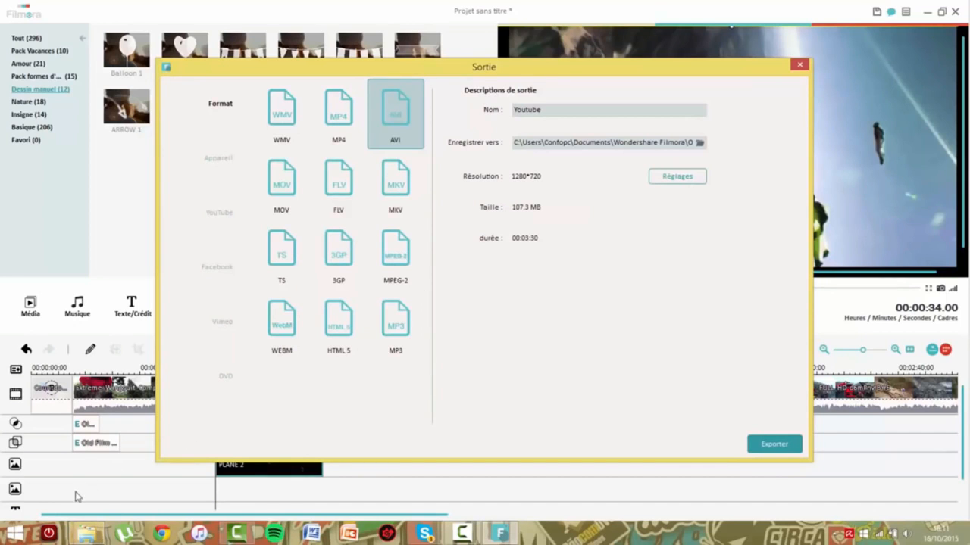
{"action": "left_click", "coordinate": [87, 538]}
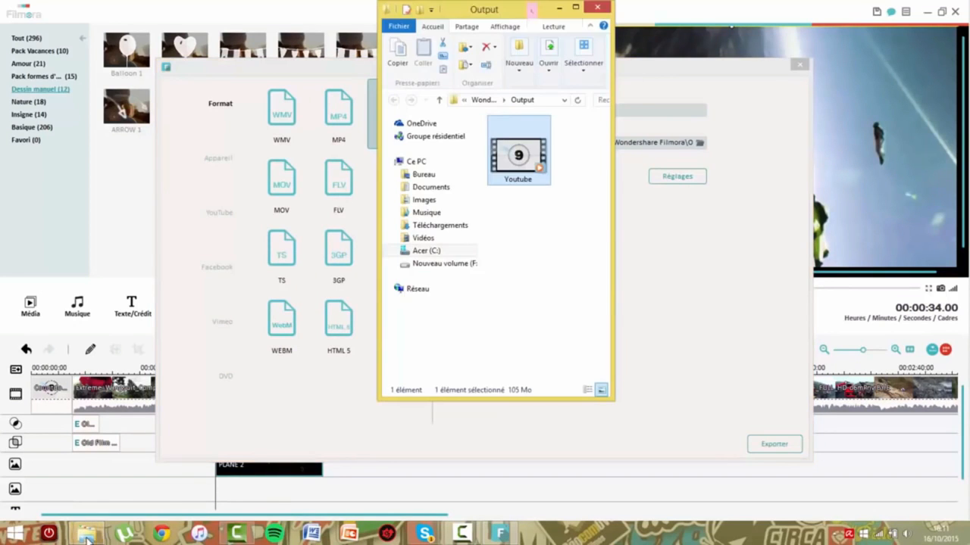
{"action": "left_click", "coordinate": [575, 9]}
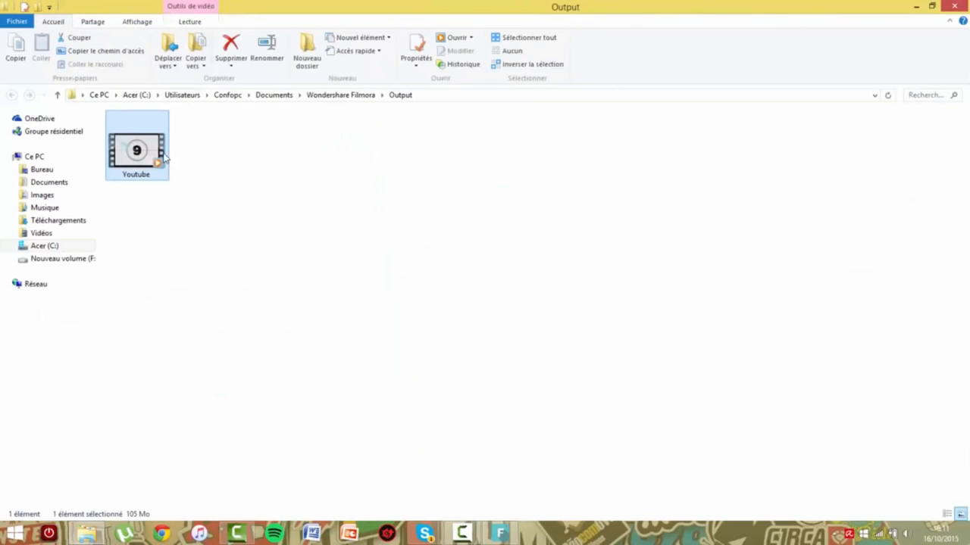
{"action": "left_click_drag", "start_coordinate": [244, 184], "coordinate": [144, 160]}
{"action": "left_click", "coordinate": [957, 5]}
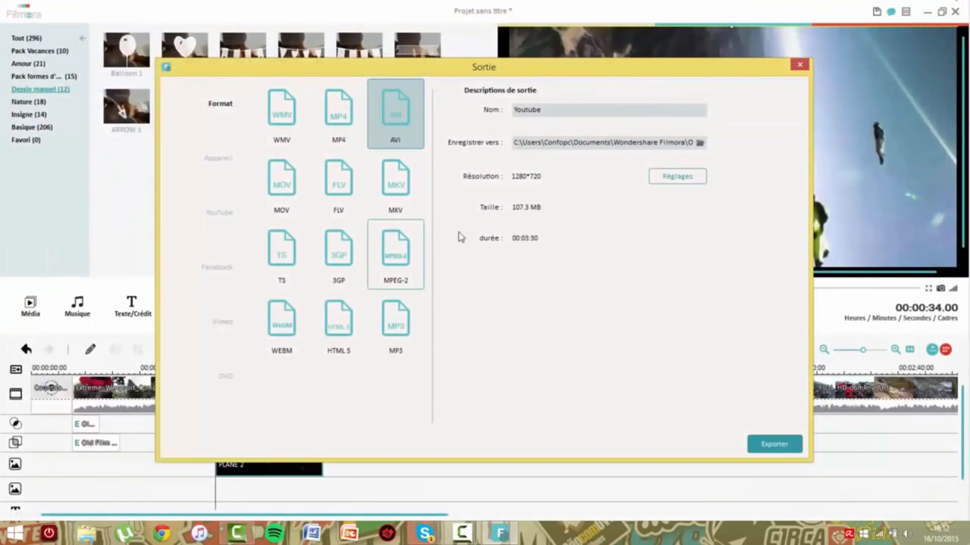
{"action": "left_click", "coordinate": [799, 64]}
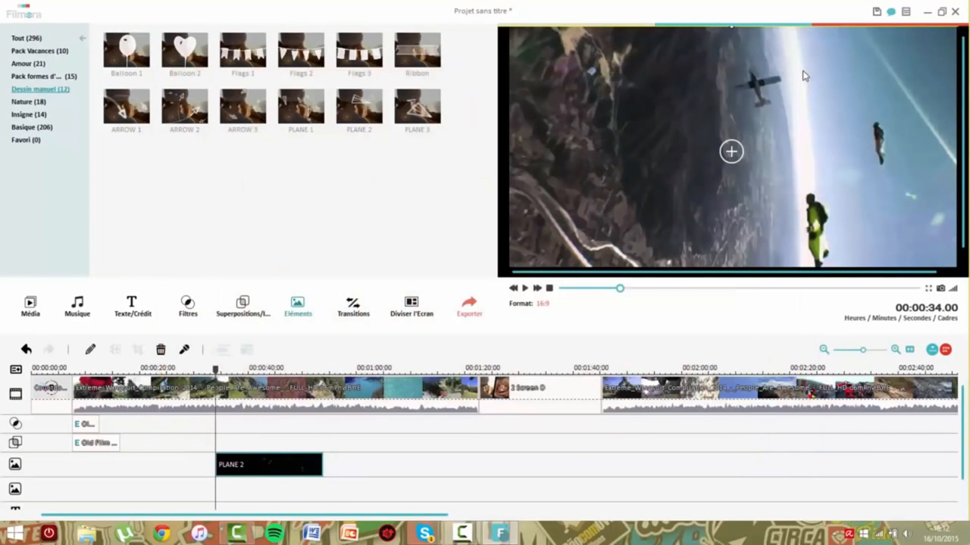